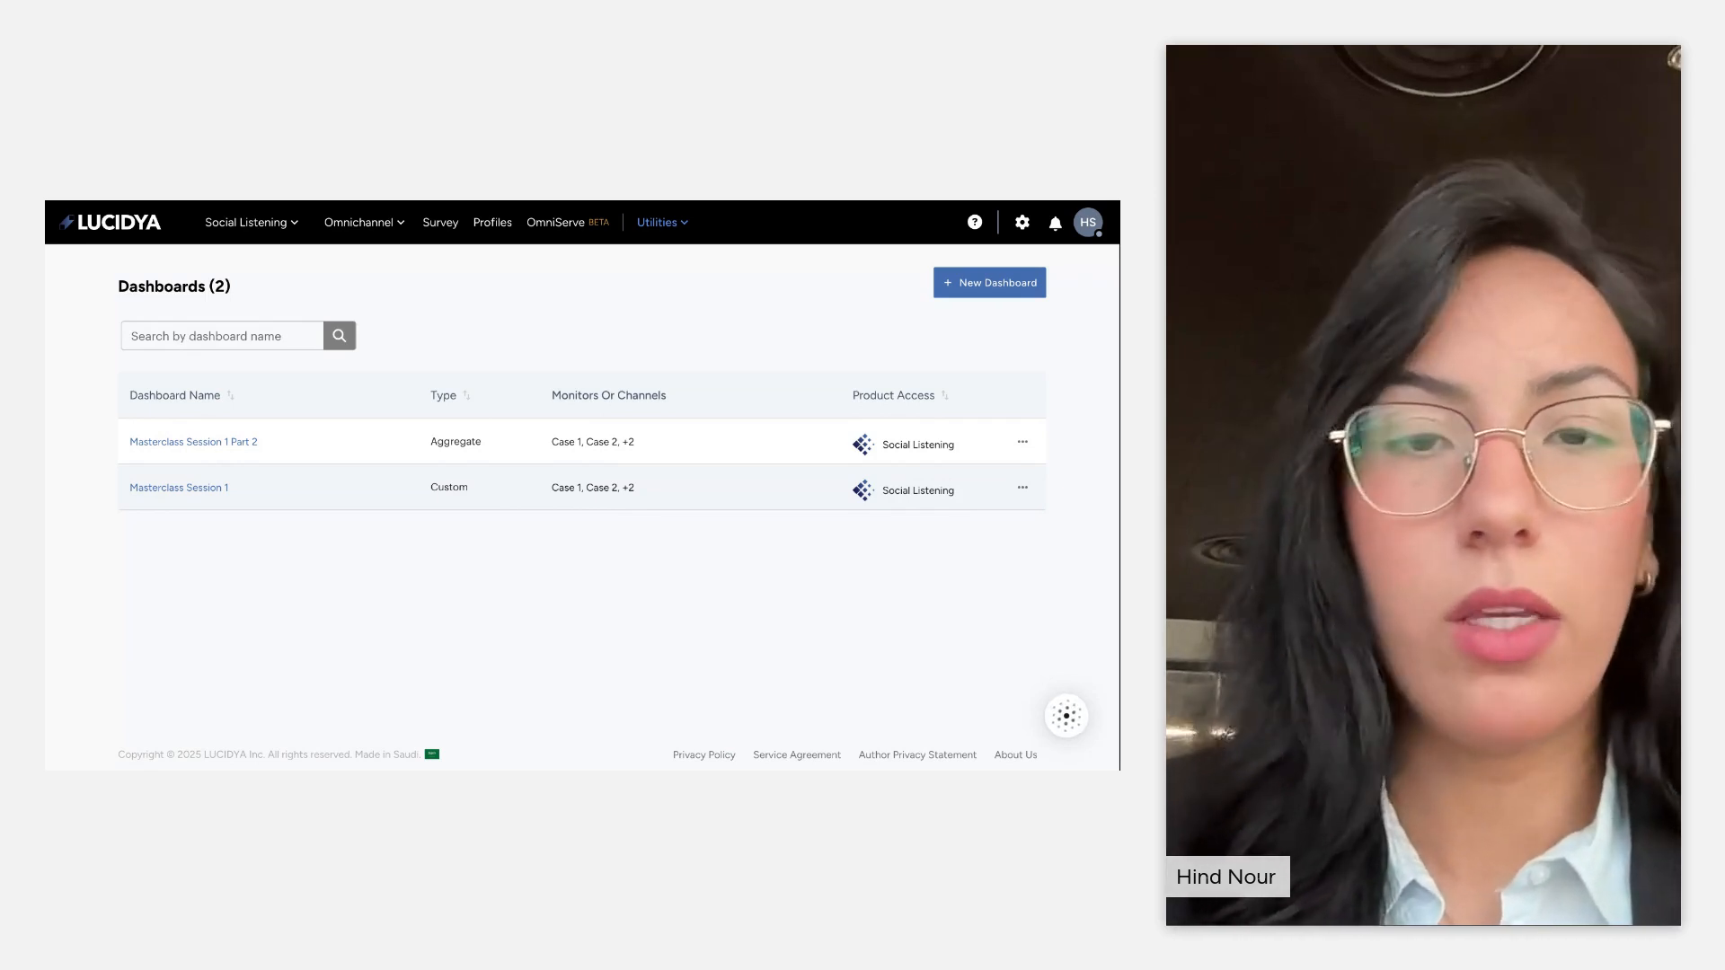
left_click(989, 282)
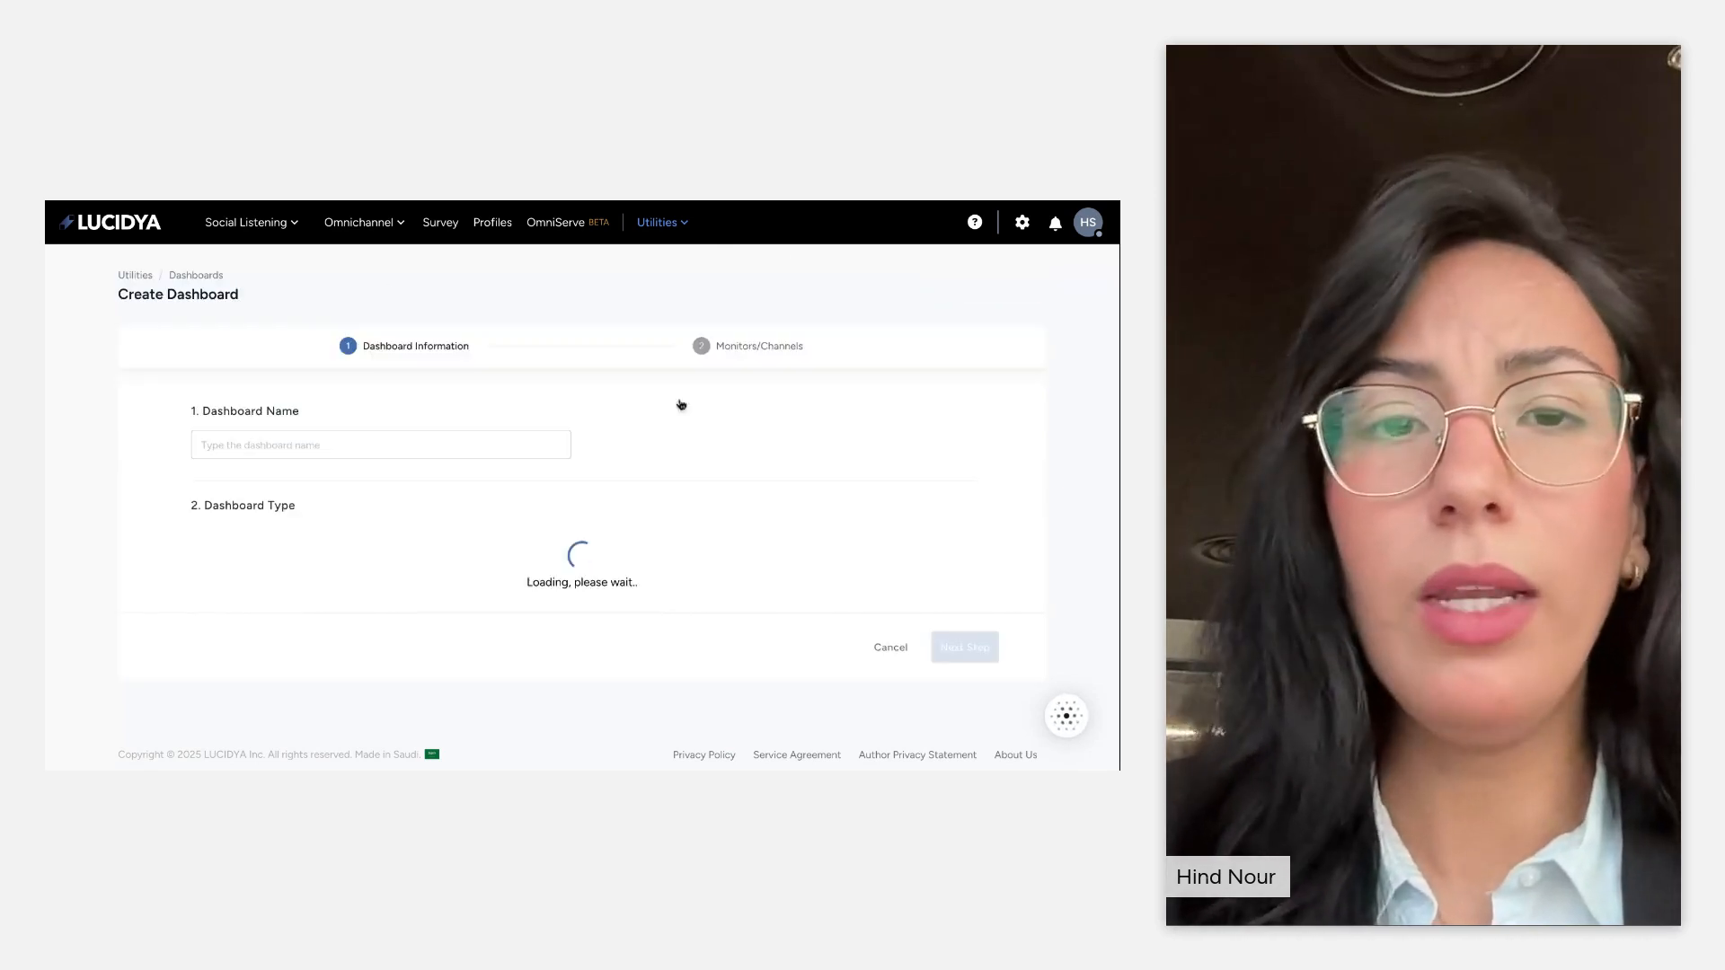
left_click(415, 447)
type("Mate")
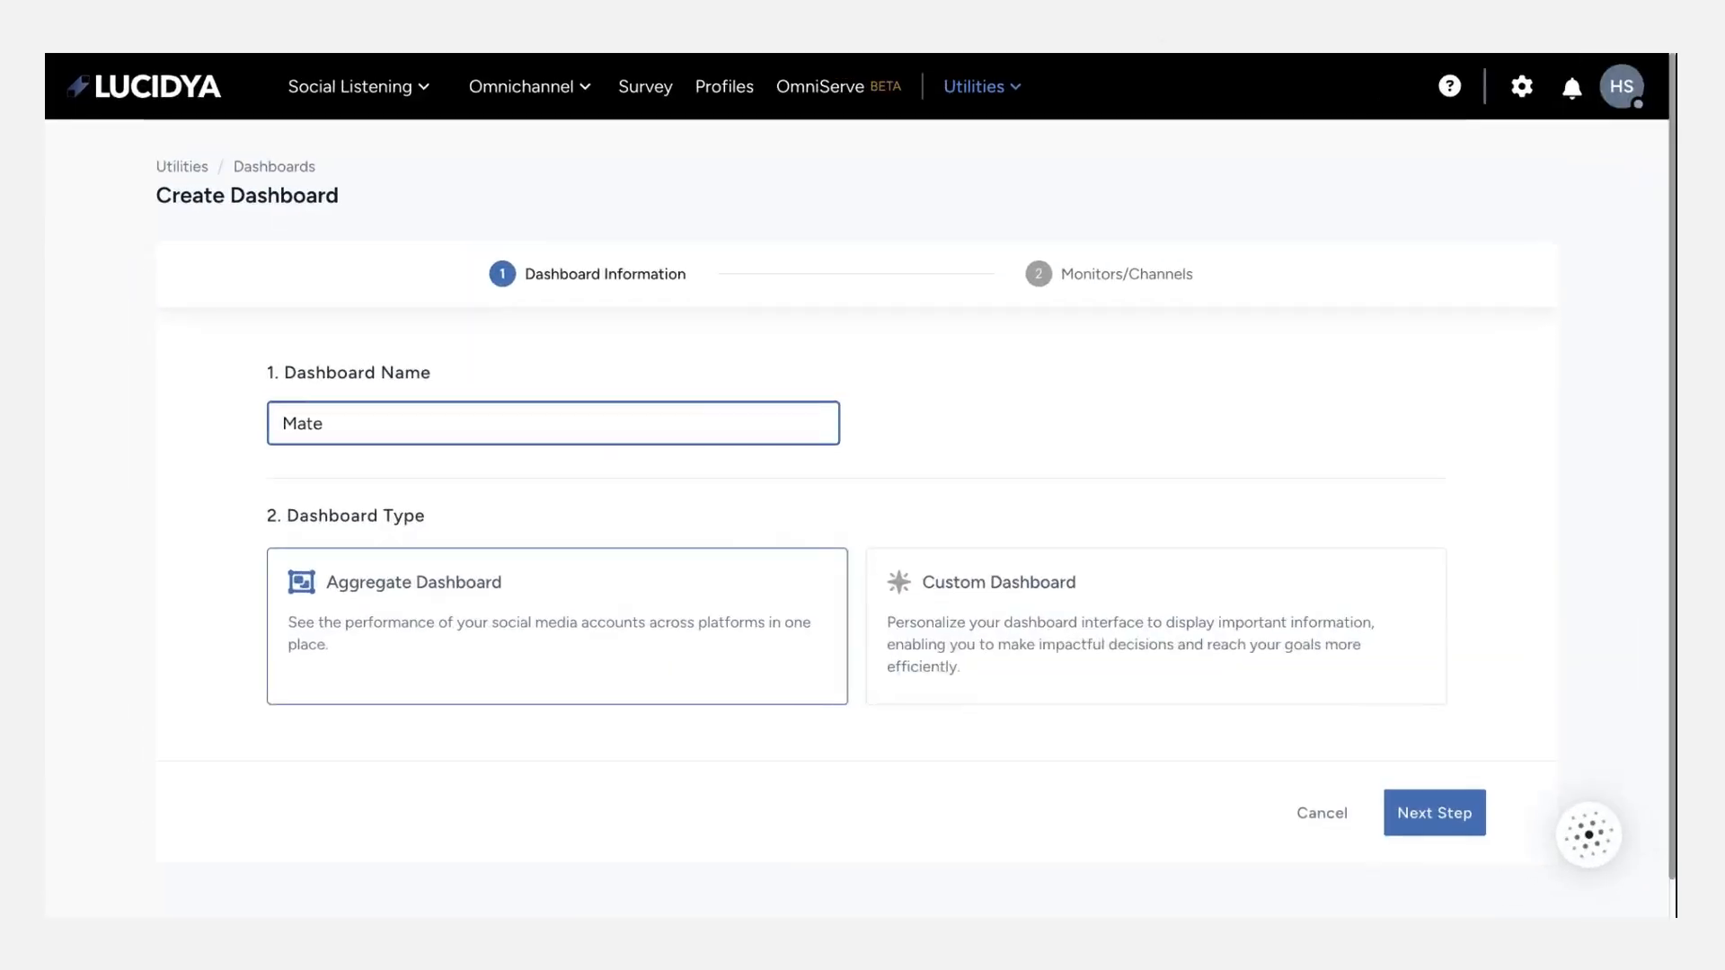
key("BackSpace")
key("BackSpace")
key("BackSpace")
type("ast")
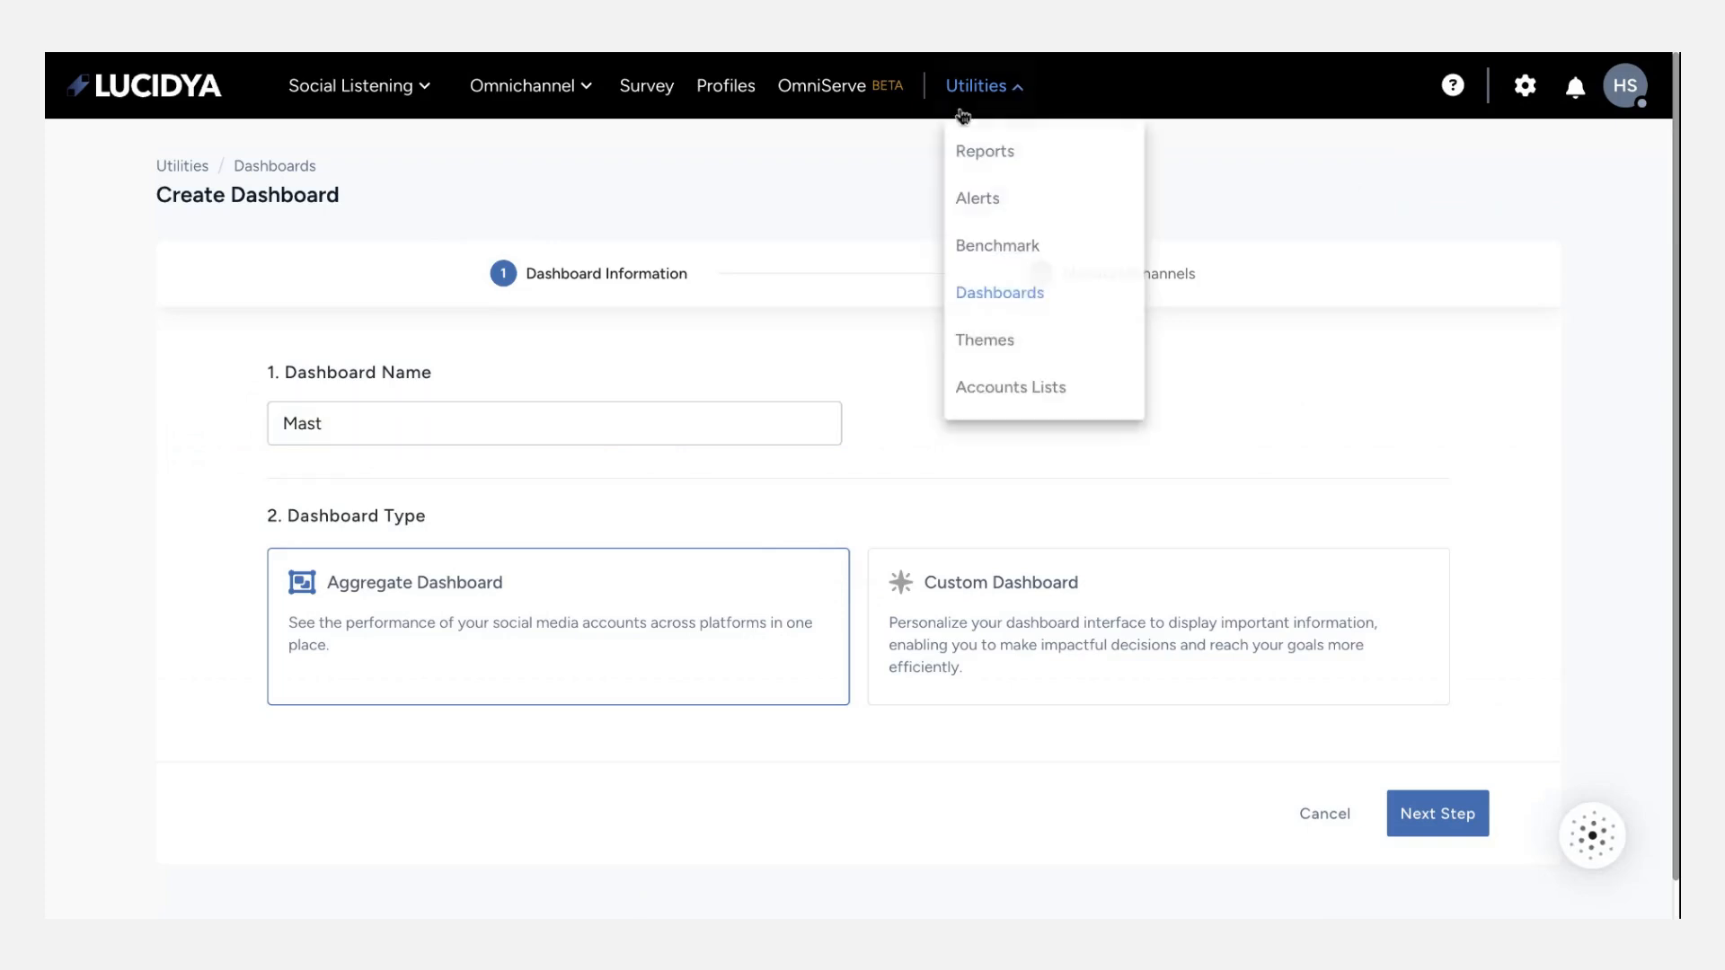
left_click(978, 85)
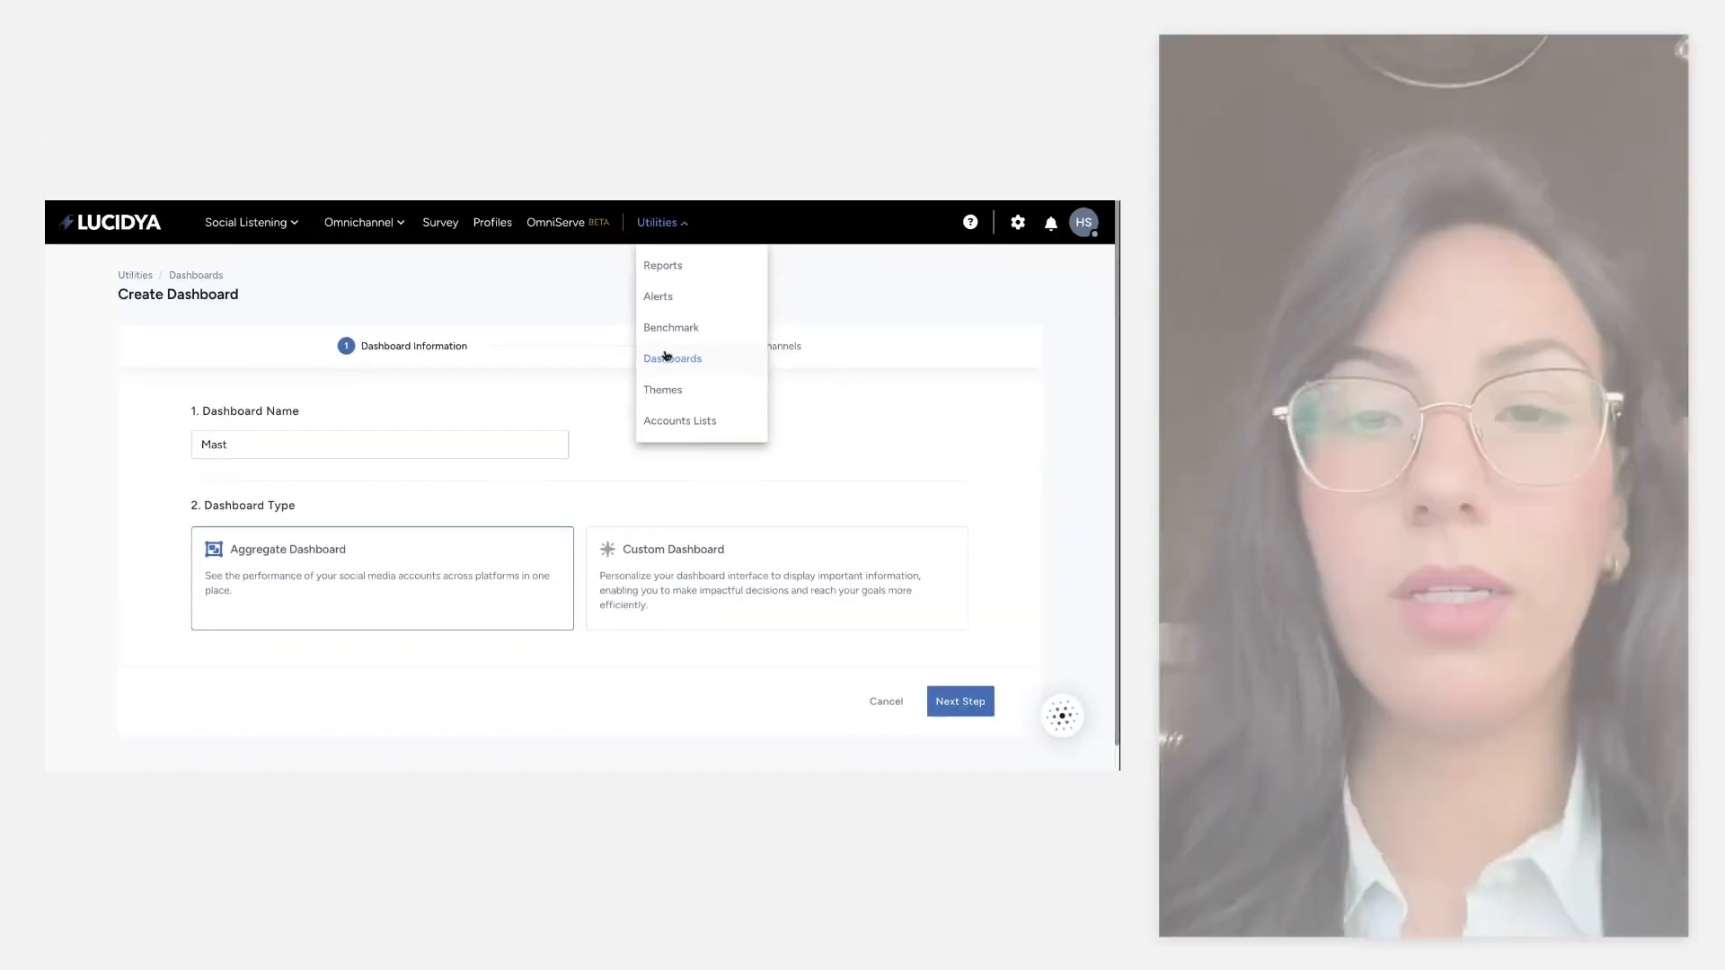
left_click(998, 292)
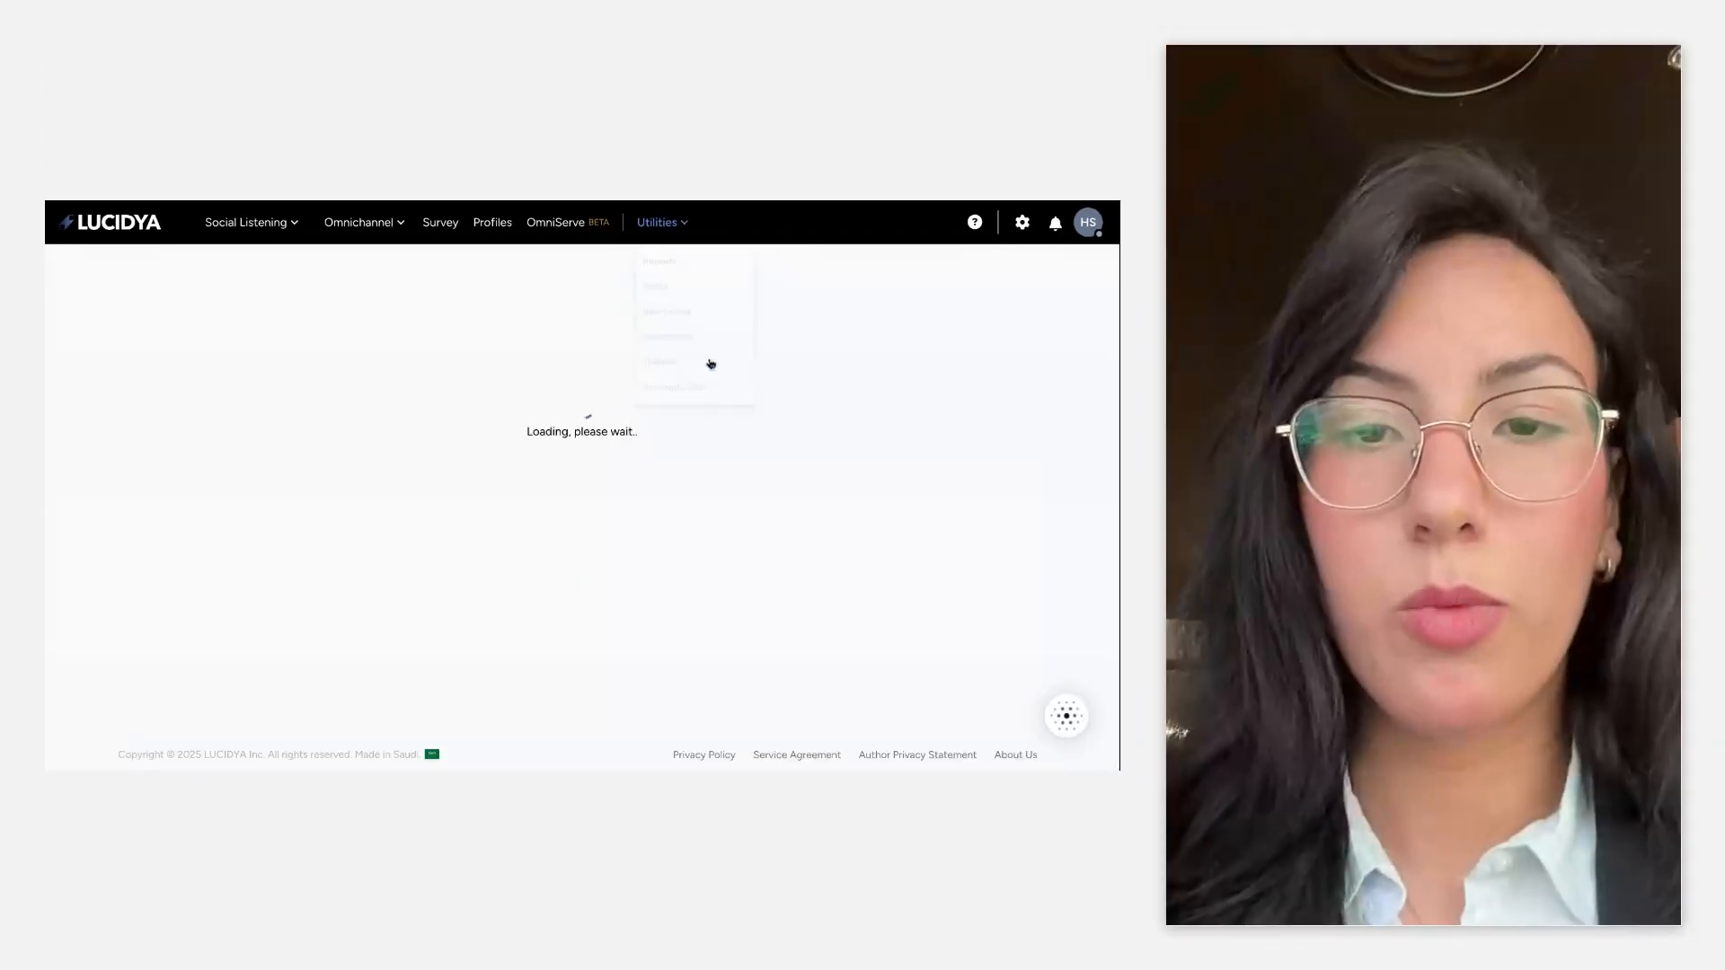
Start a new dashboard named Masterclass 1, choose the Custom Dashboard type, and continue to the monitor selection
left_click(993, 283)
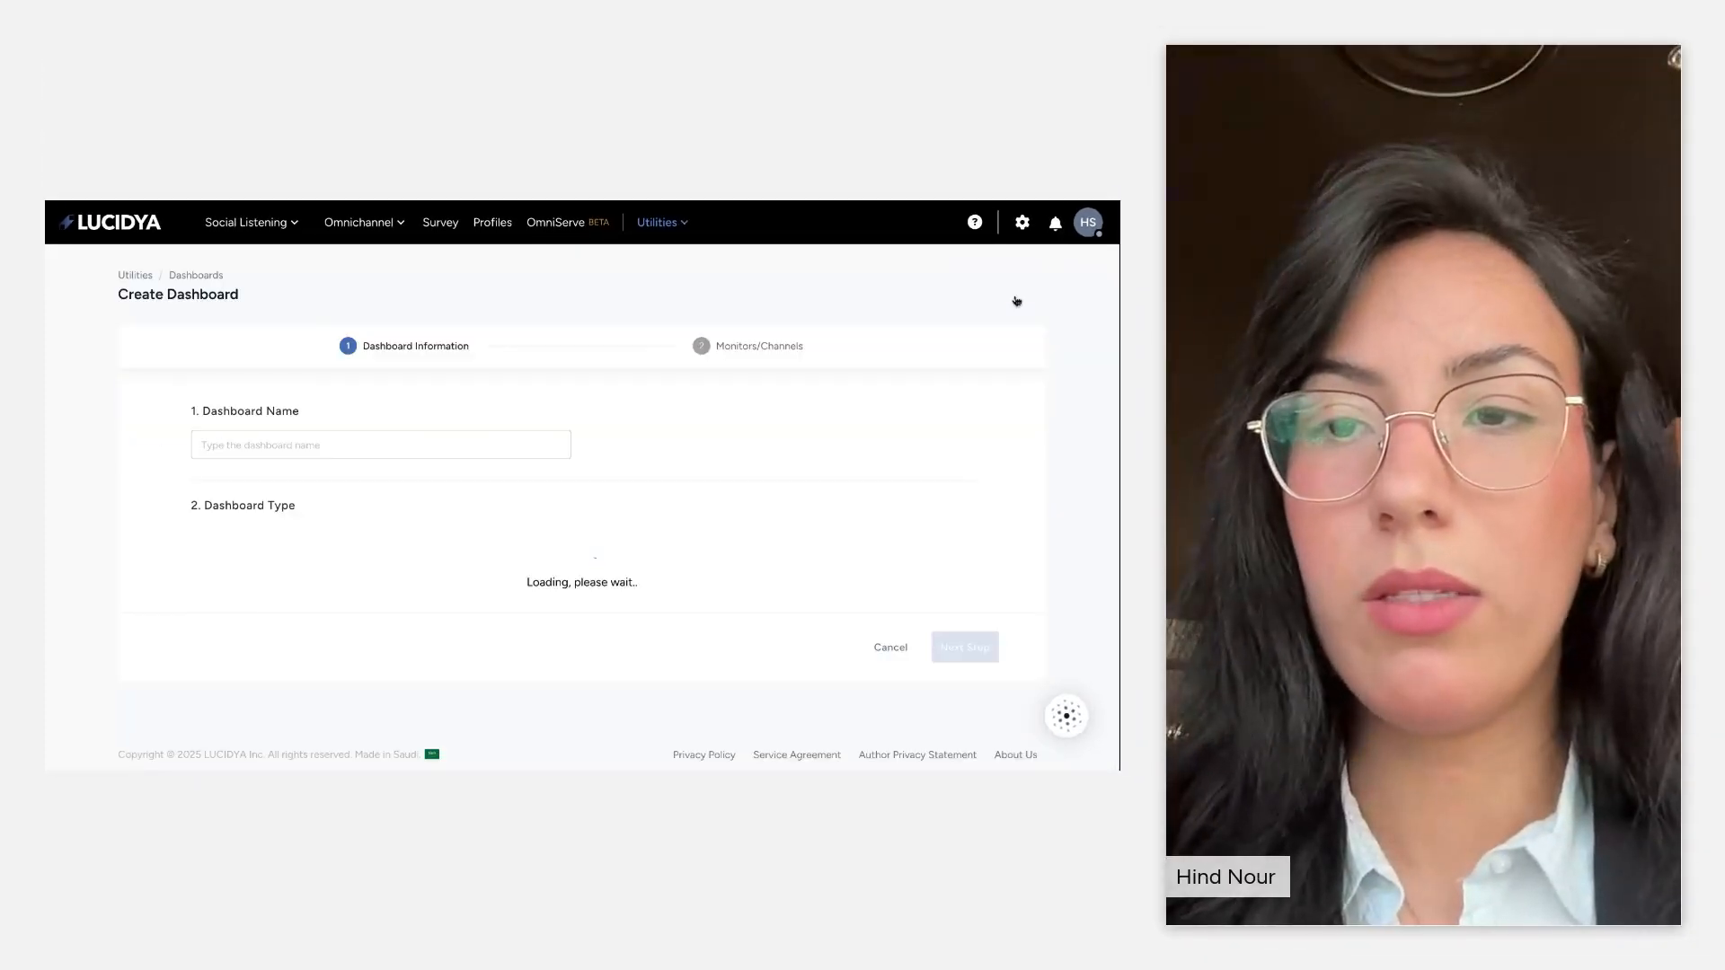
left_click(532, 444)
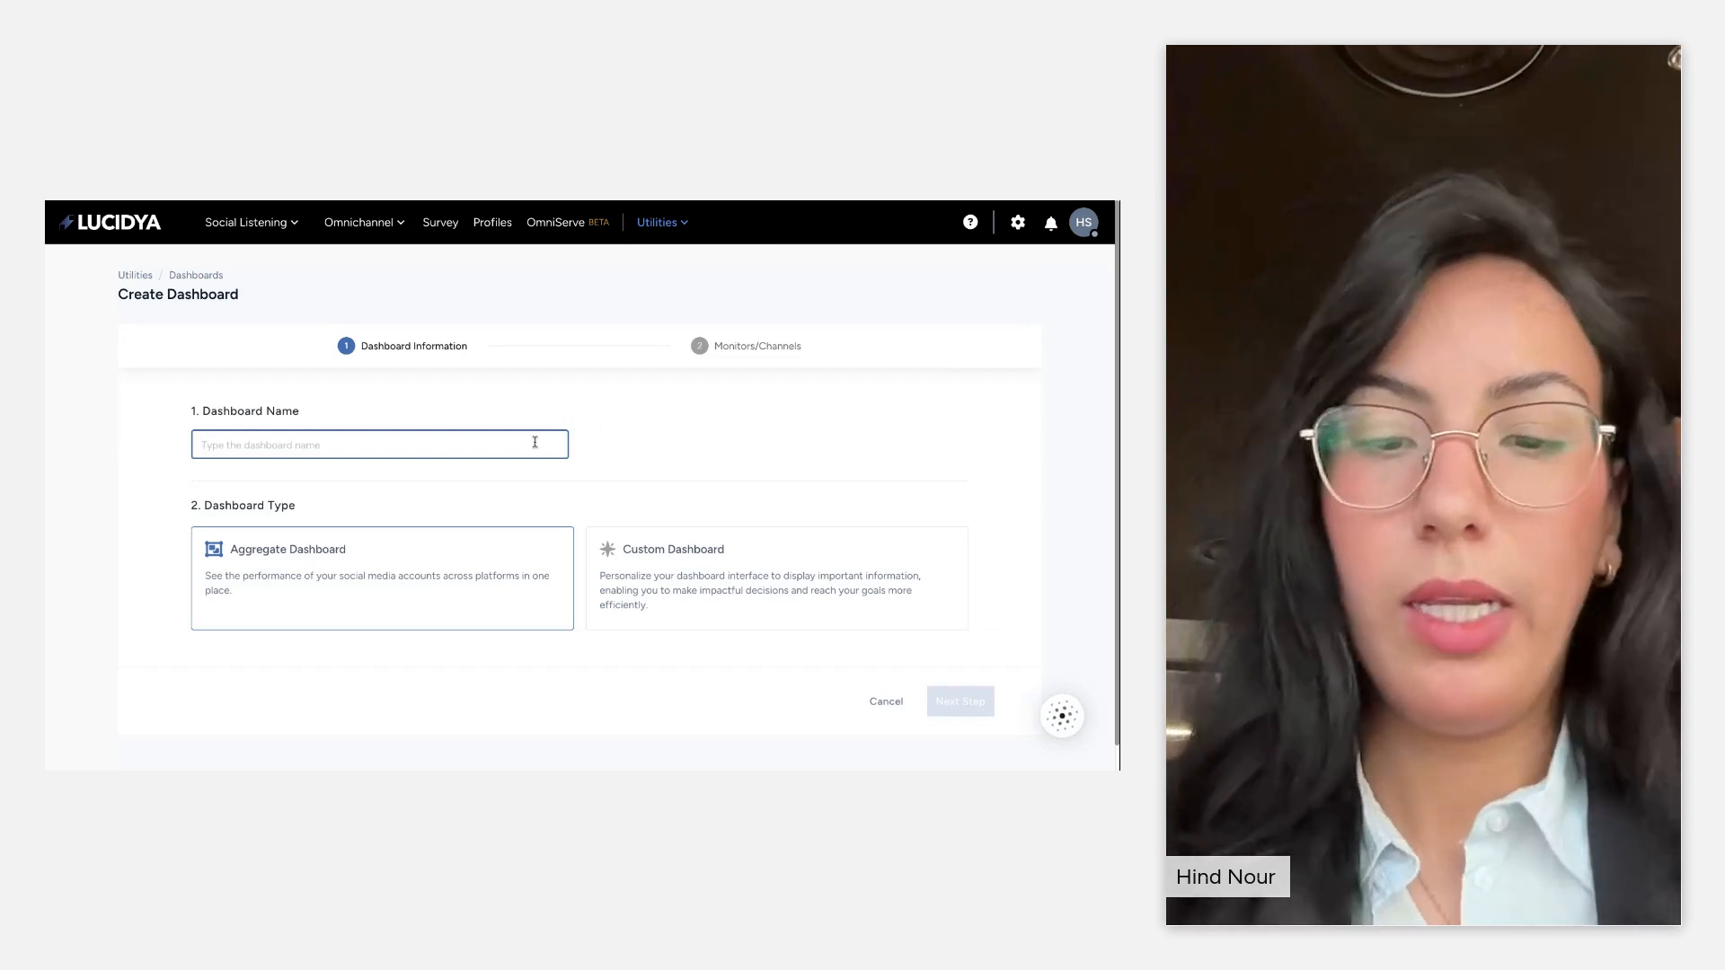
type("Masterclass 1")
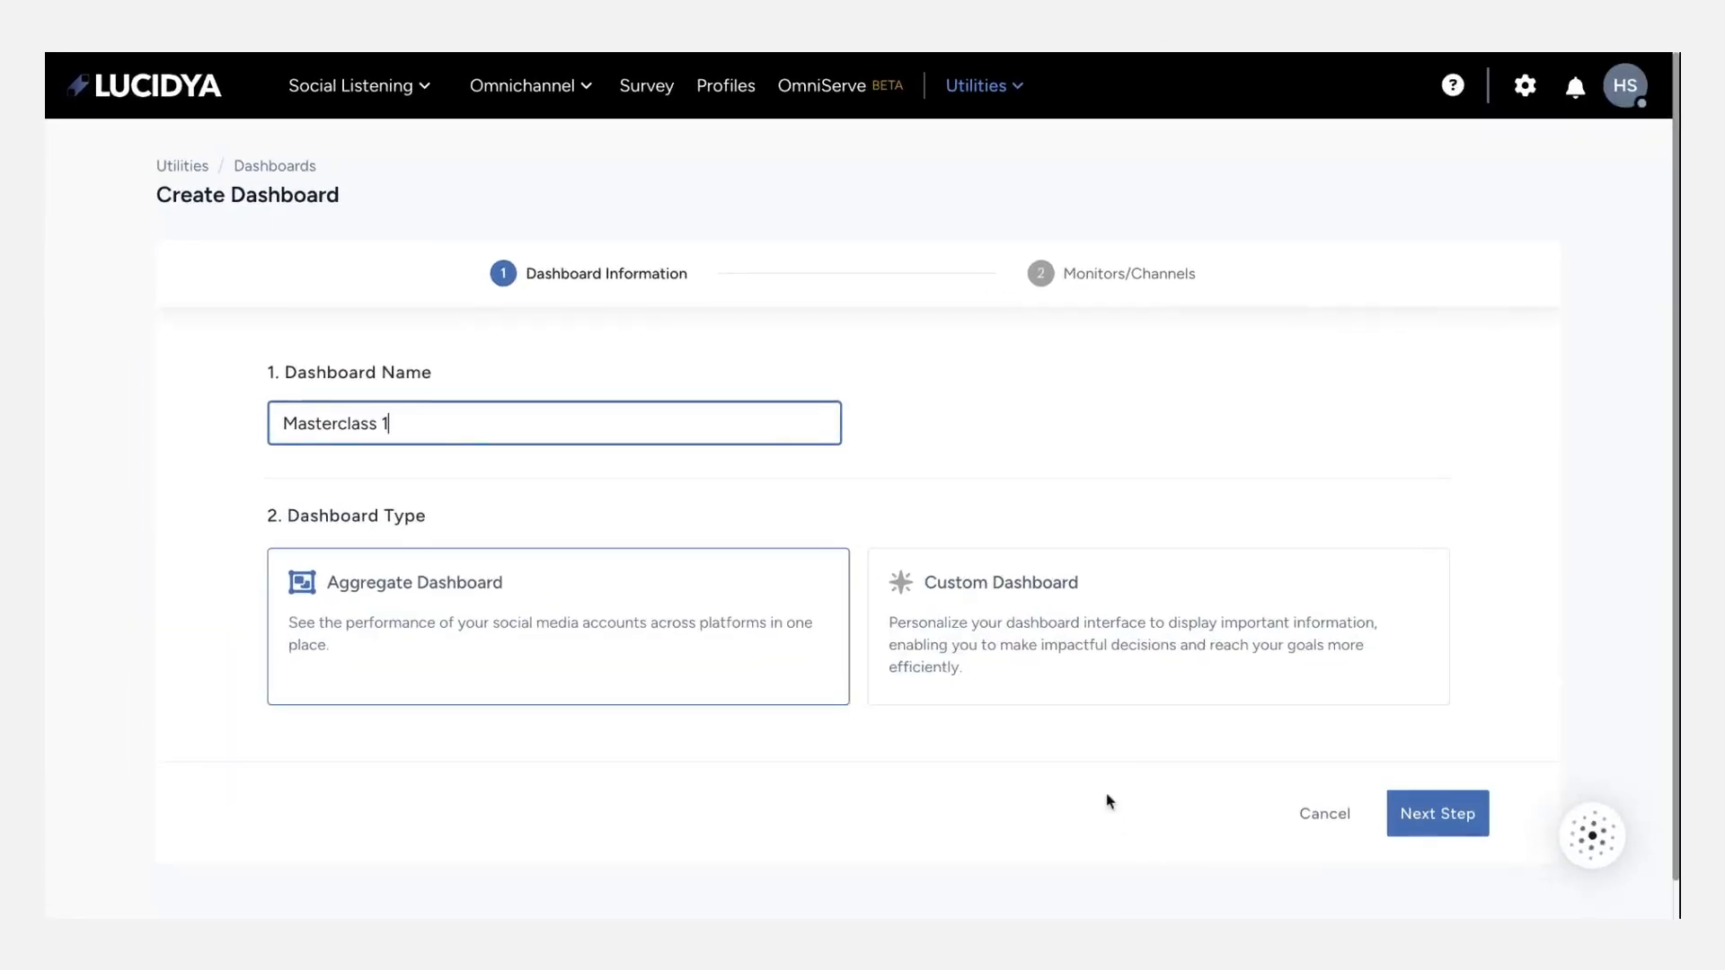
left_click(1140, 647)
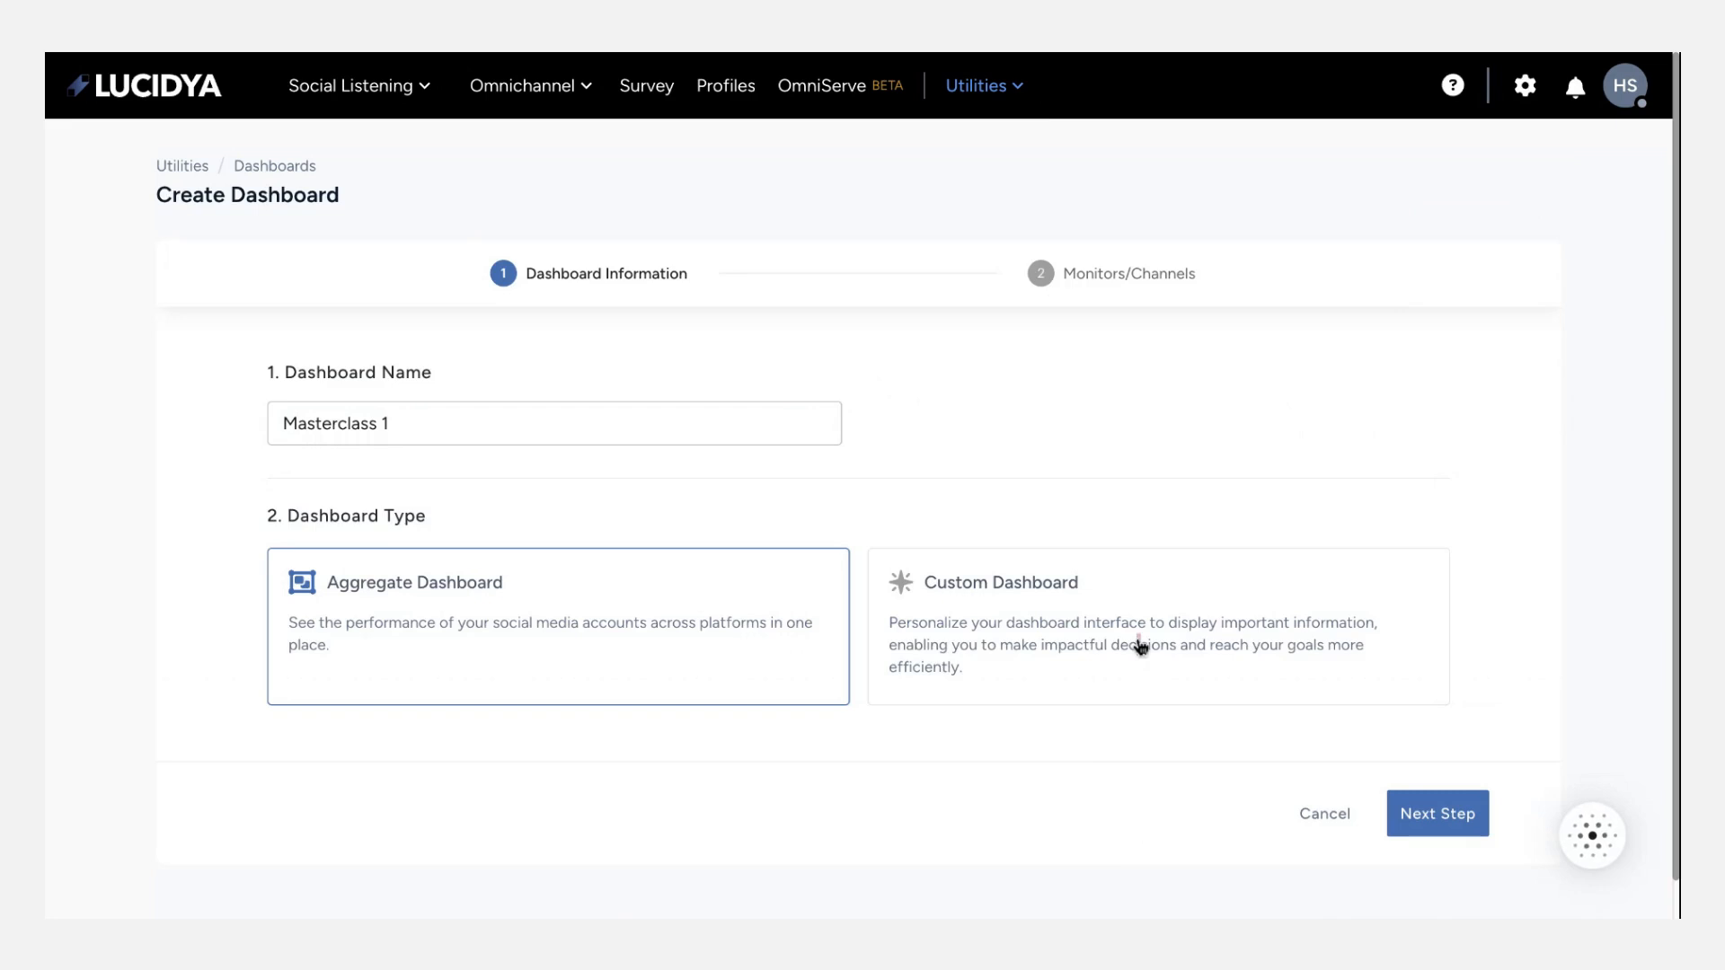
left_click(1141, 648)
left_click(1406, 810)
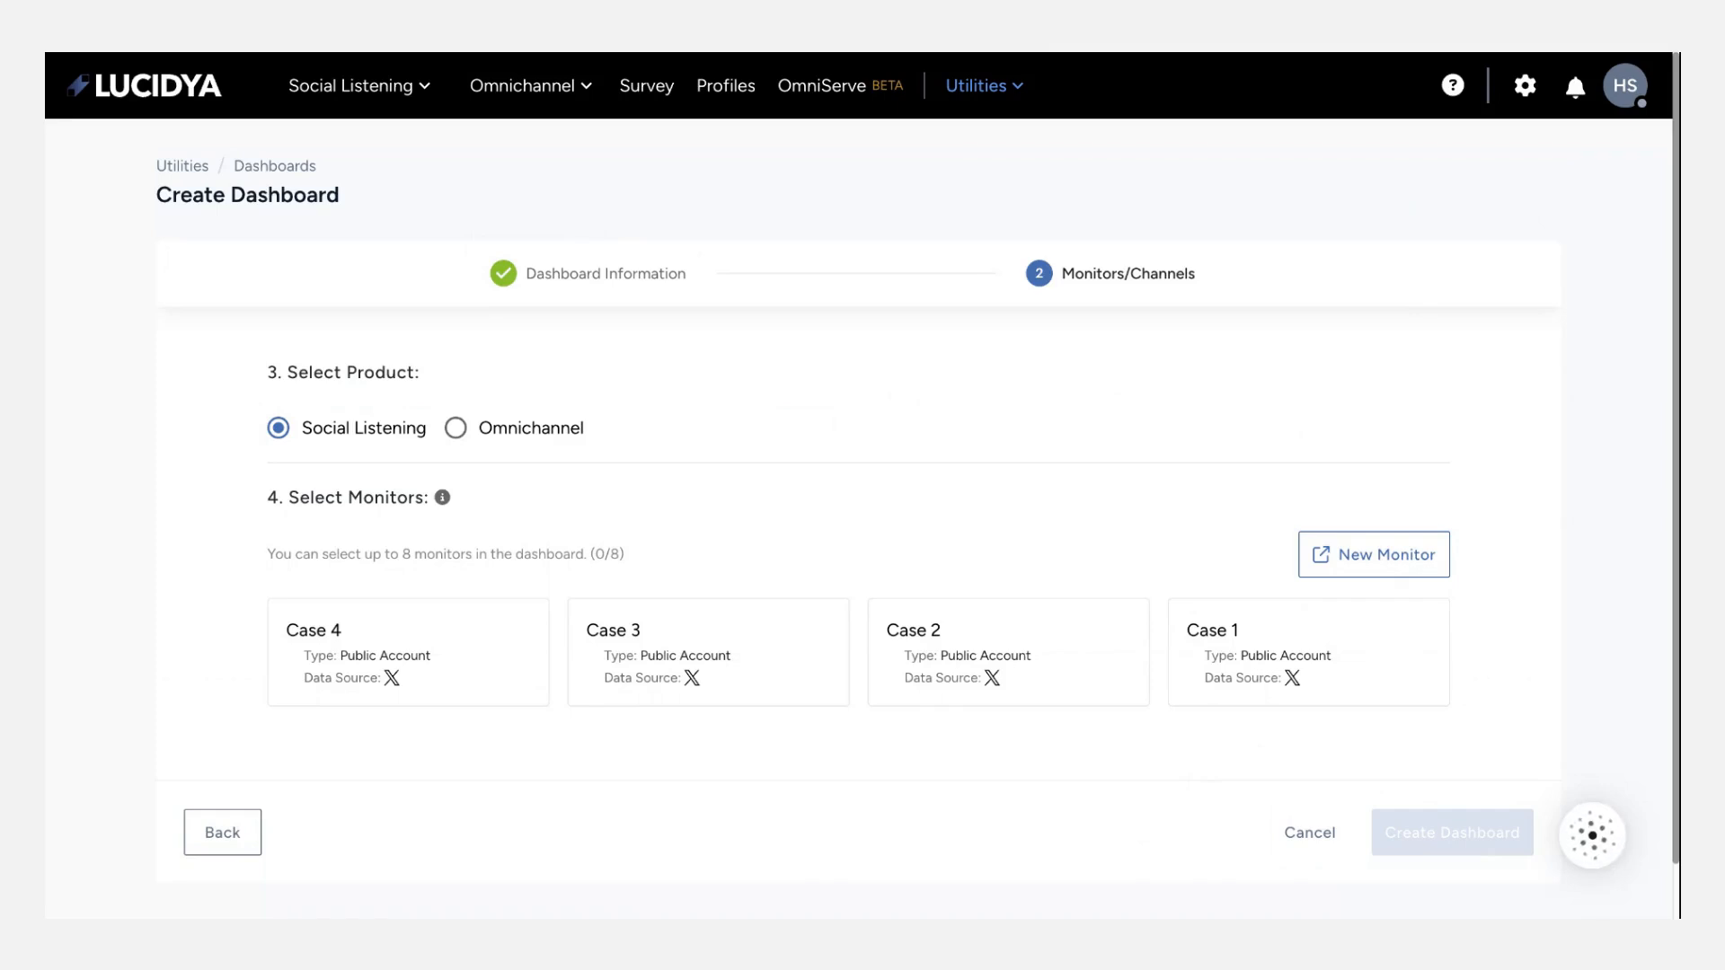
left_click(351, 86)
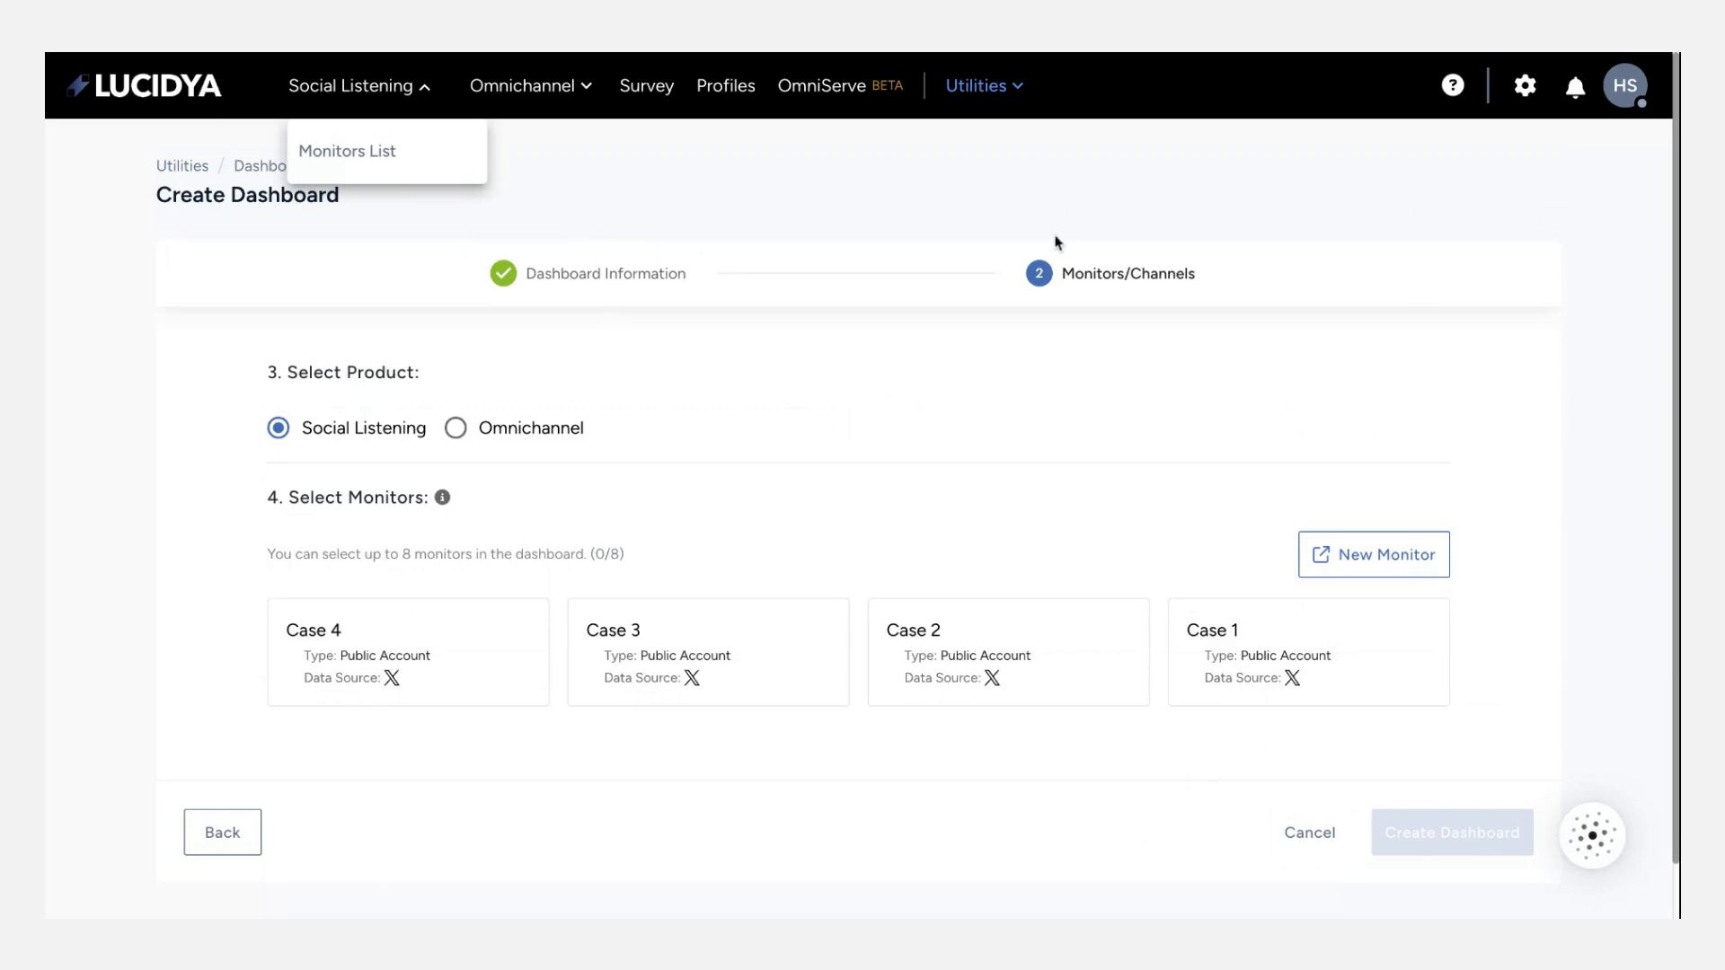
left_click(760, 540)
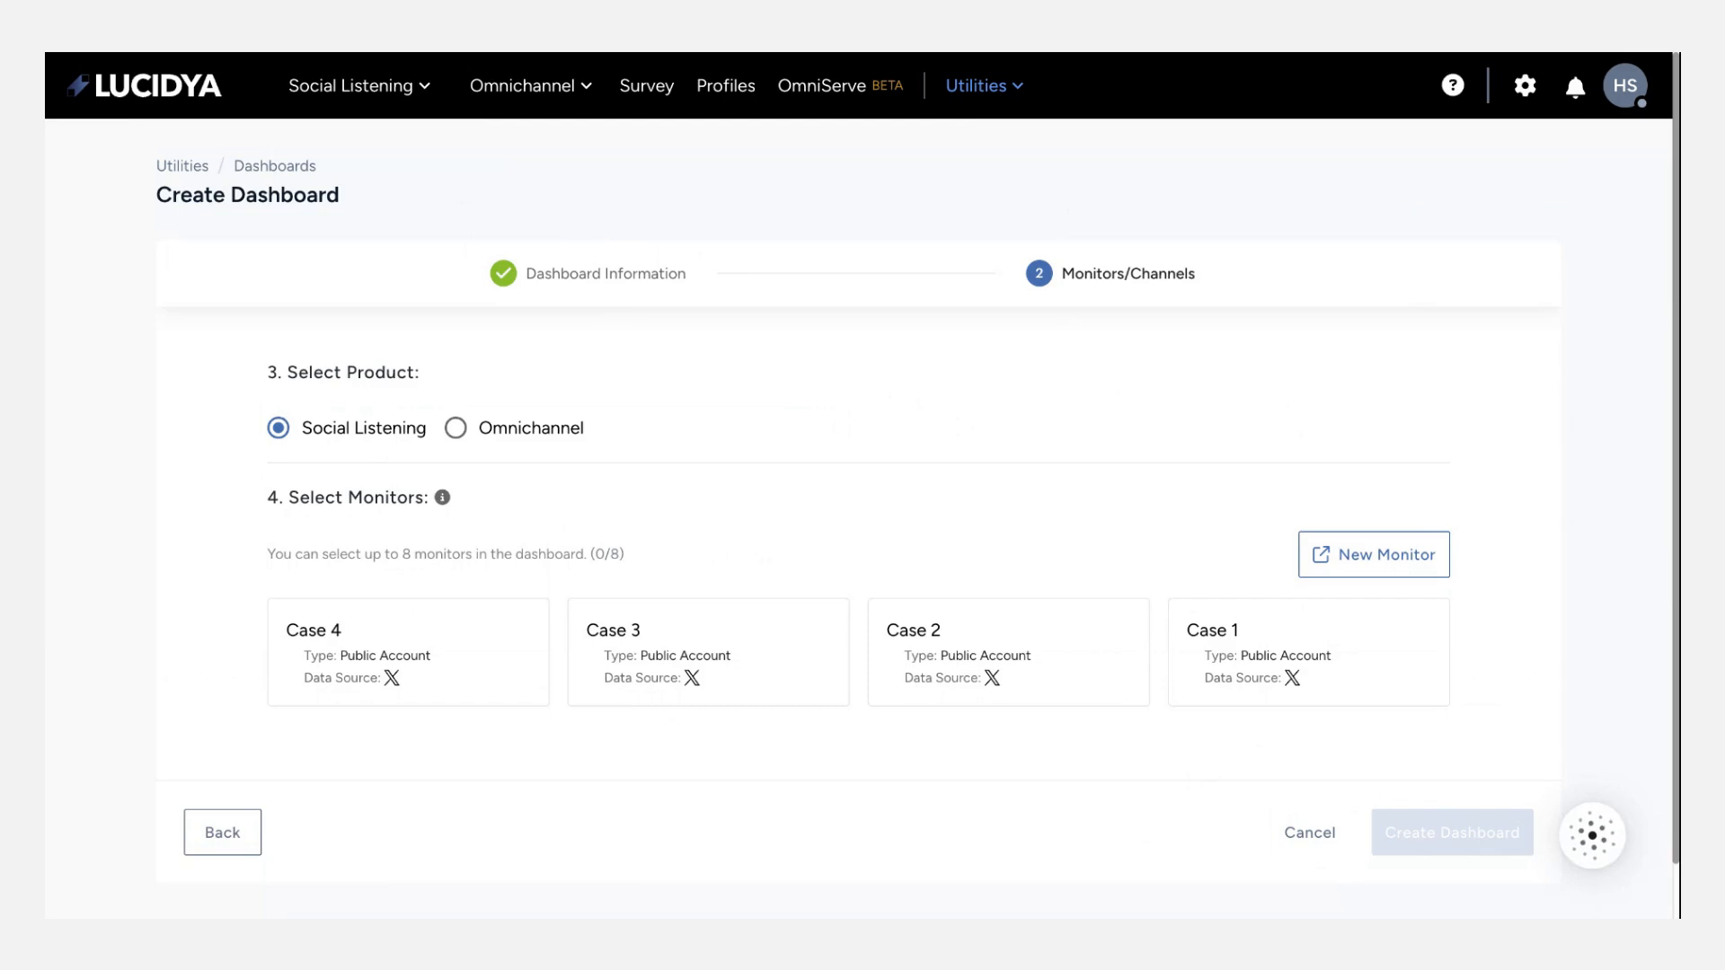
Select the Case 1, Case 2, Case 3 and Case 4 monitors and create the dashboard
left_click(1244, 683)
left_click(988, 697)
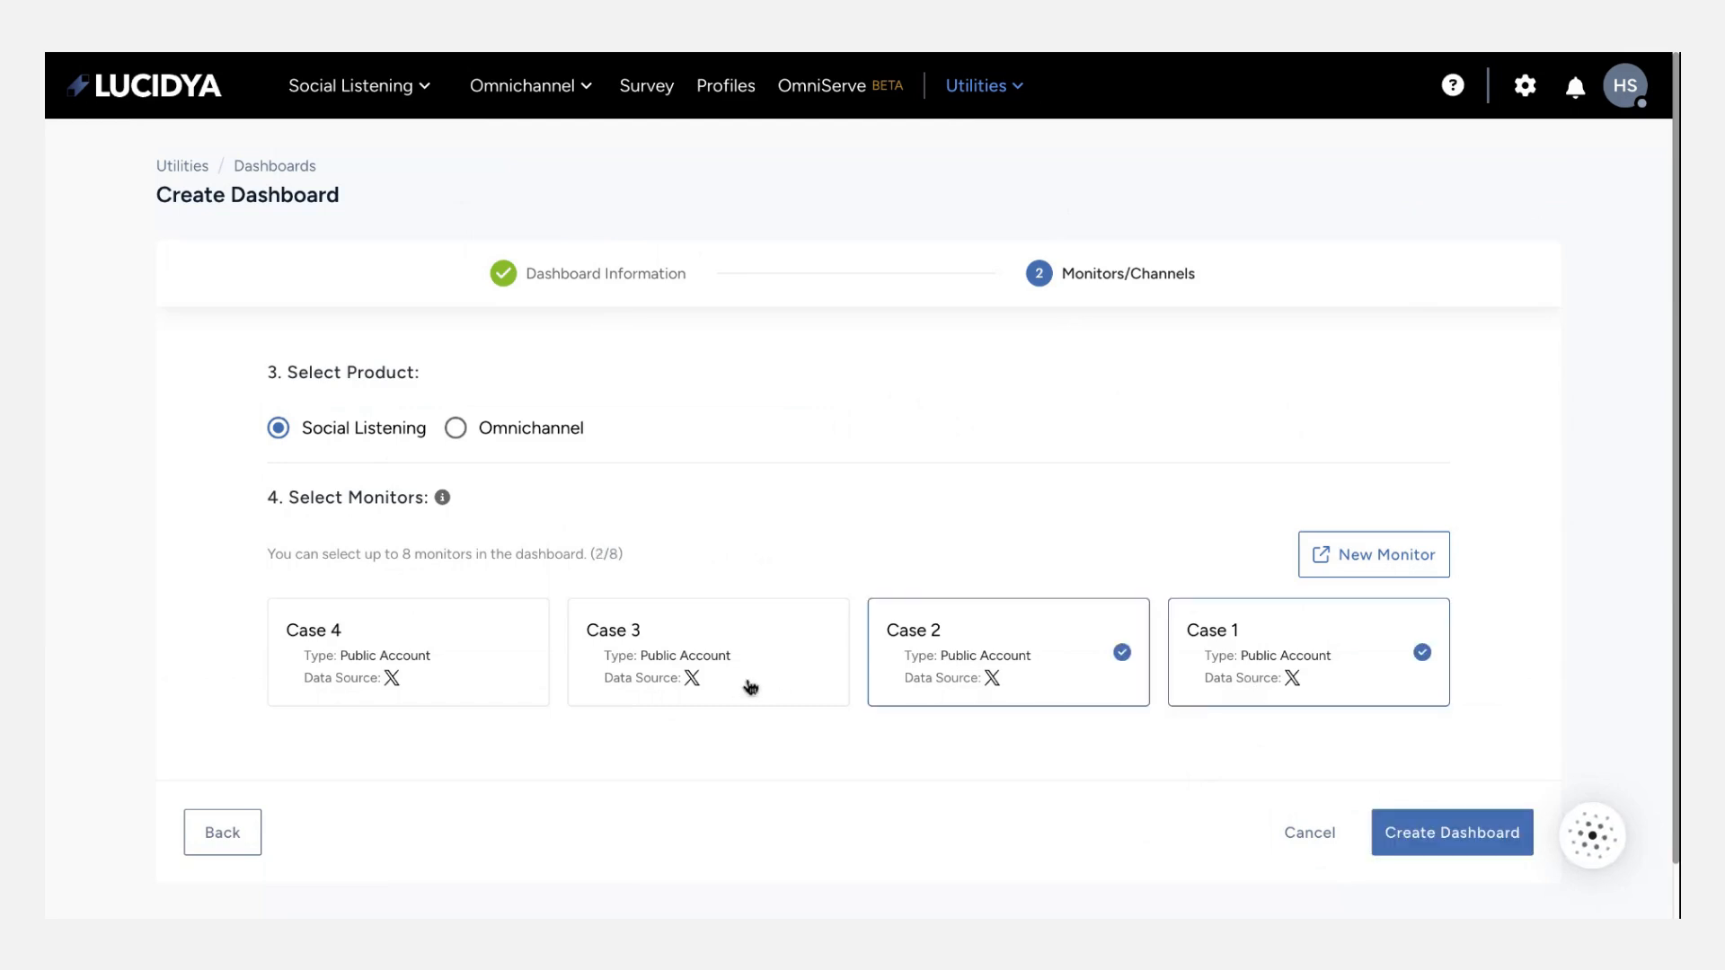
left_click(723, 691)
left_click(502, 662)
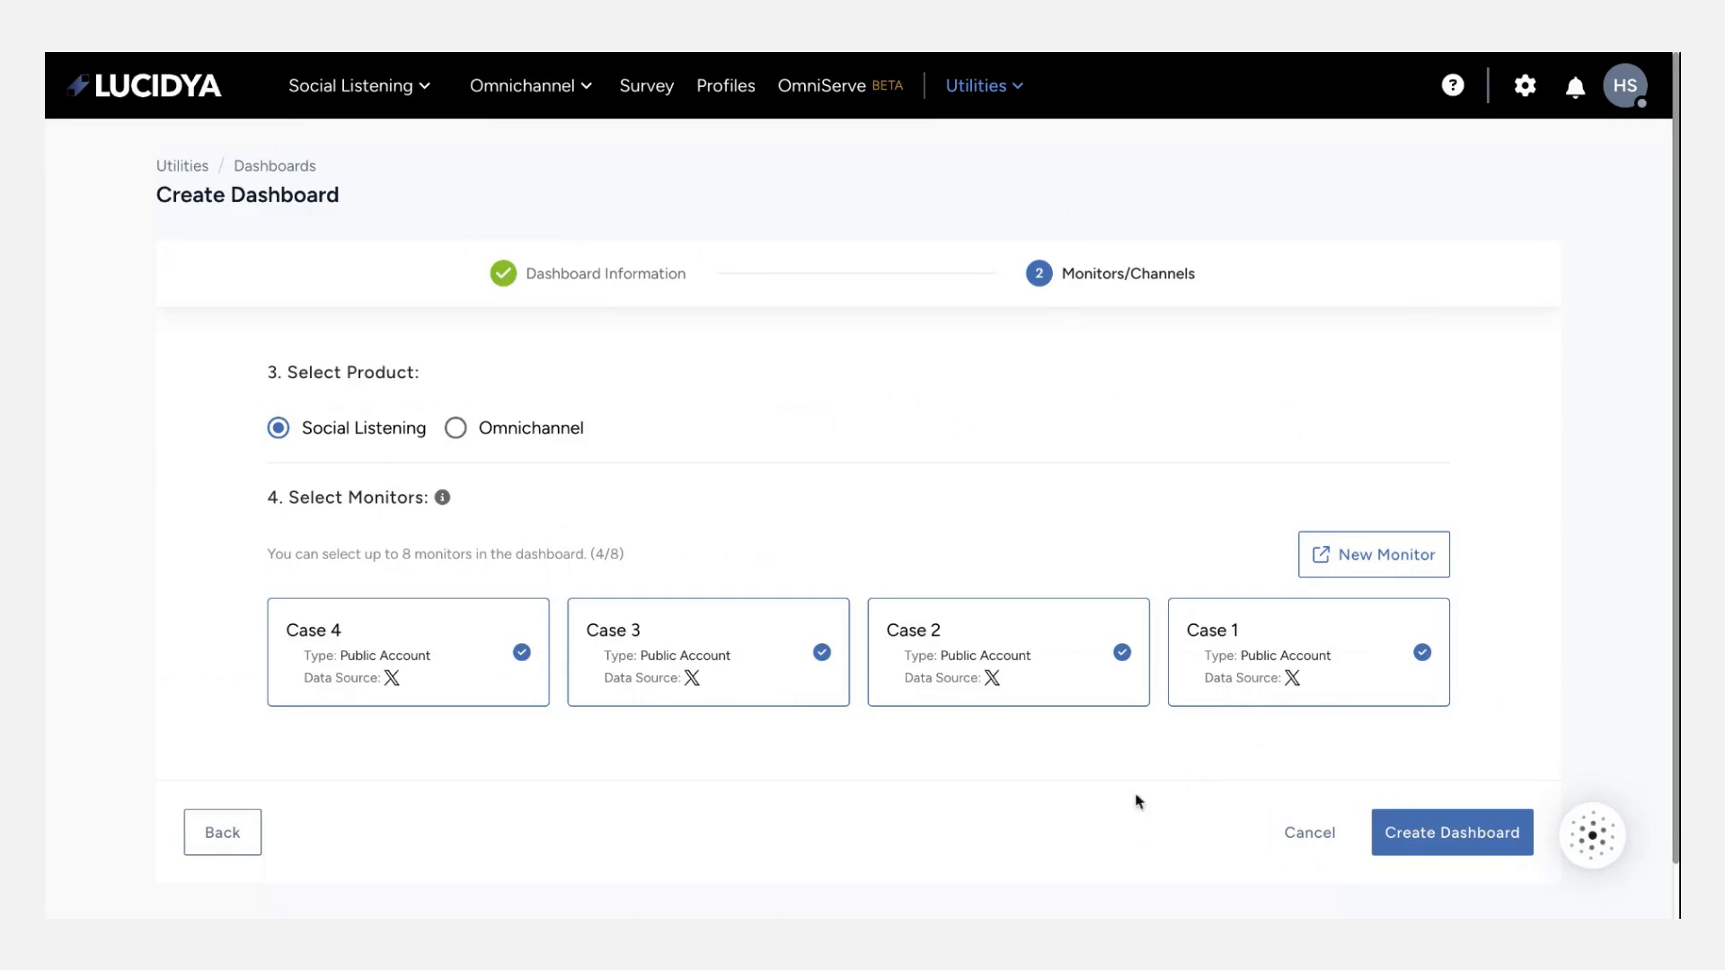
left_click(1457, 827)
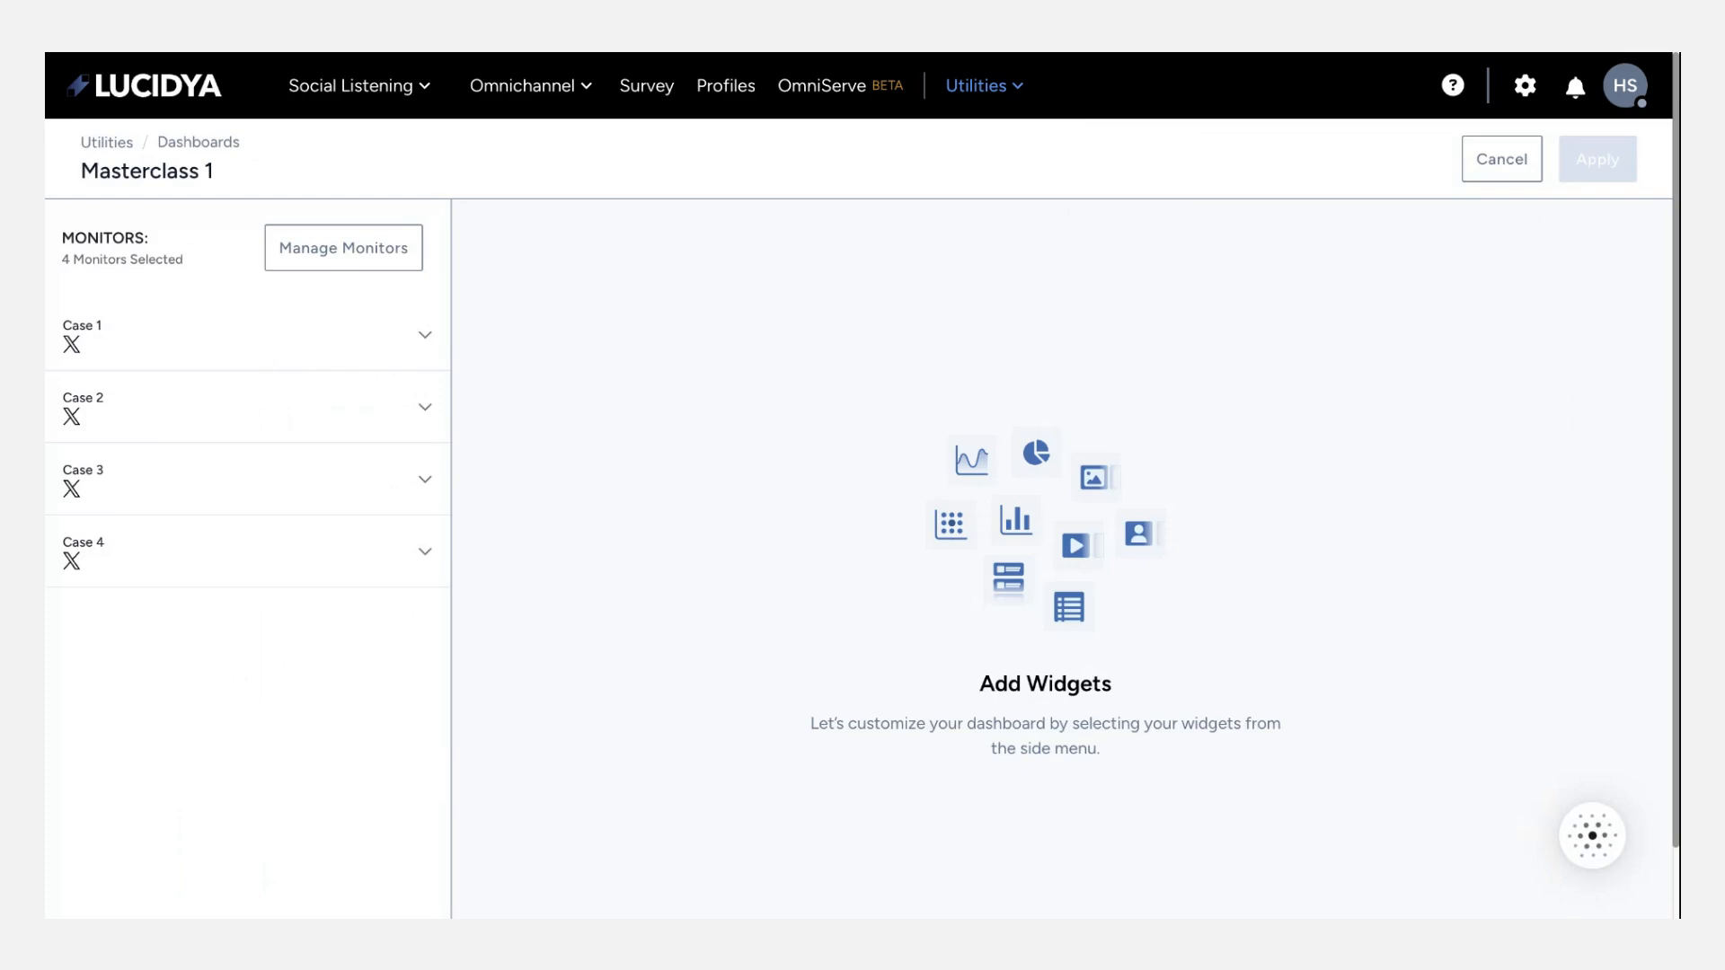
Add the Followers Growth, Posts Volume and Posts Engagement widgets of the Case 1 monitor to the dashboard
left_click(315, 338)
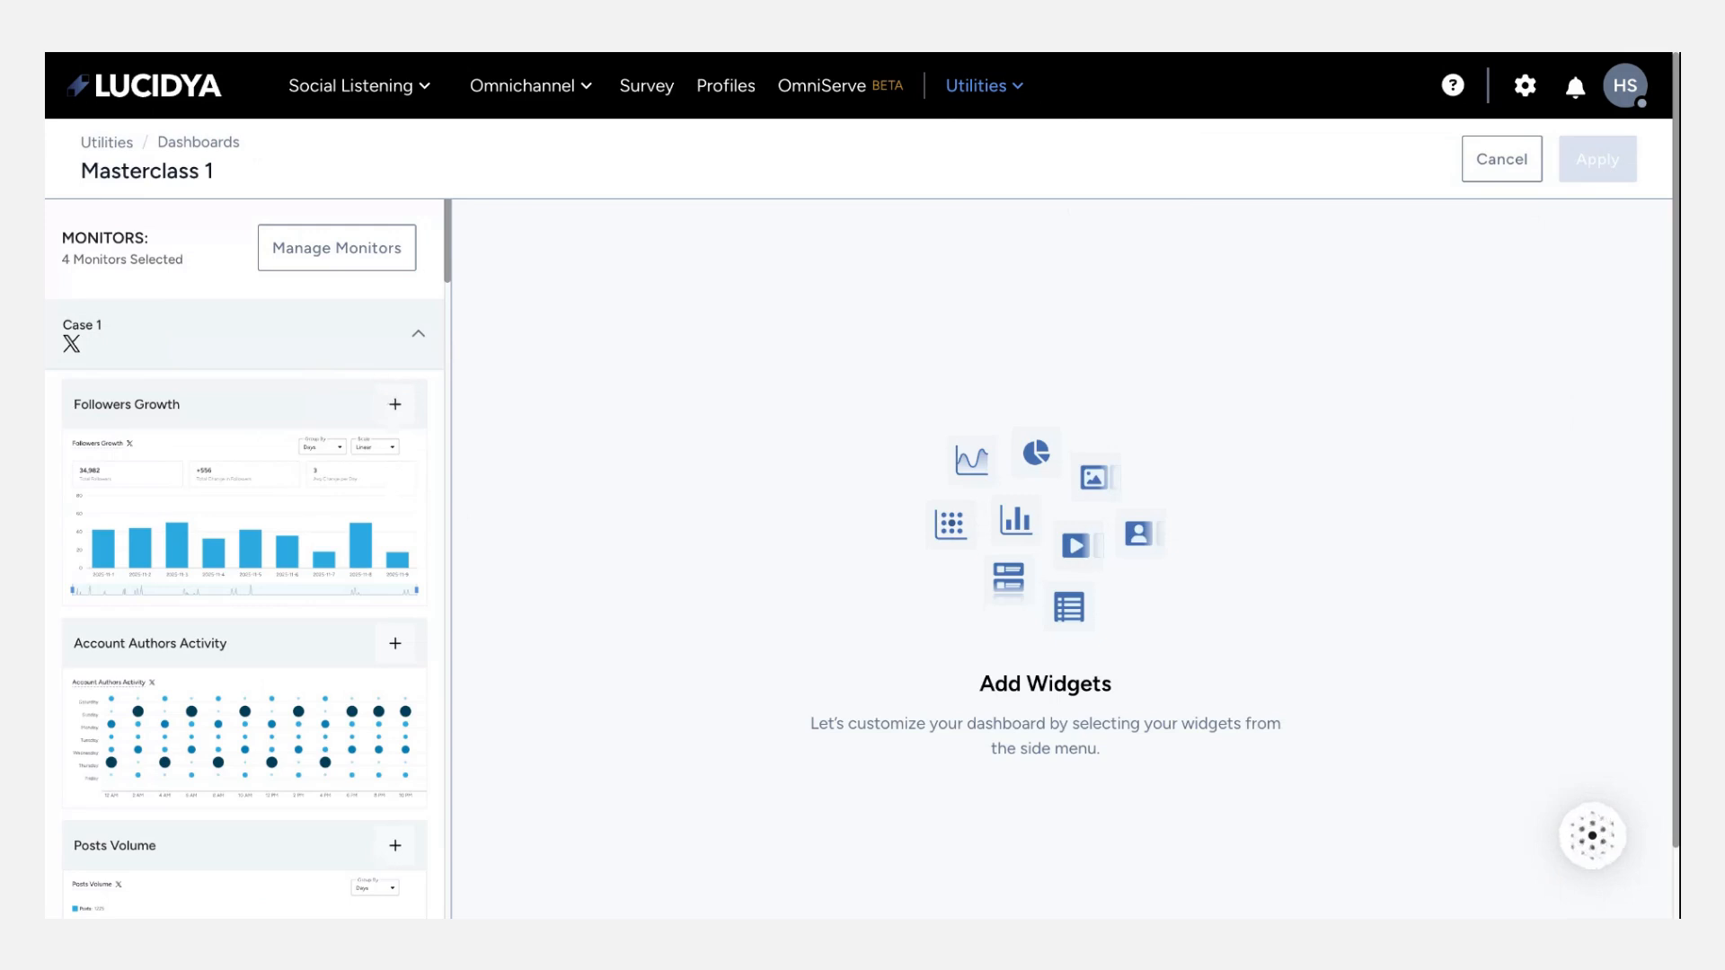
left_click(395, 404)
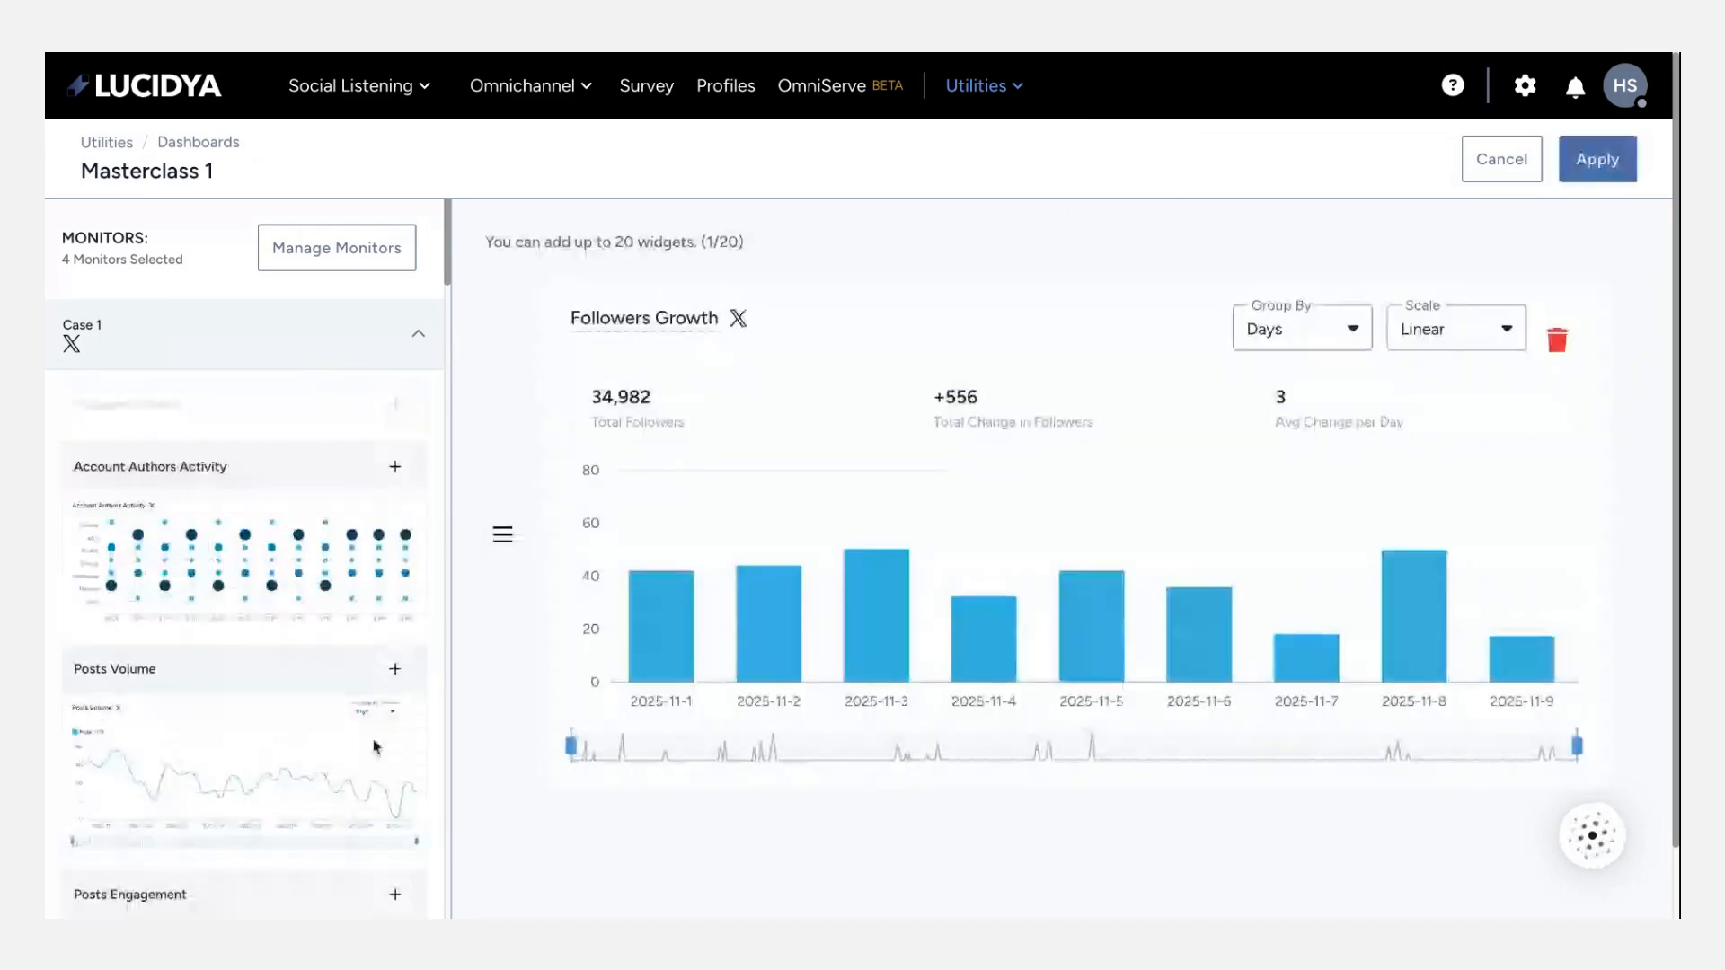
left_click(396, 670)
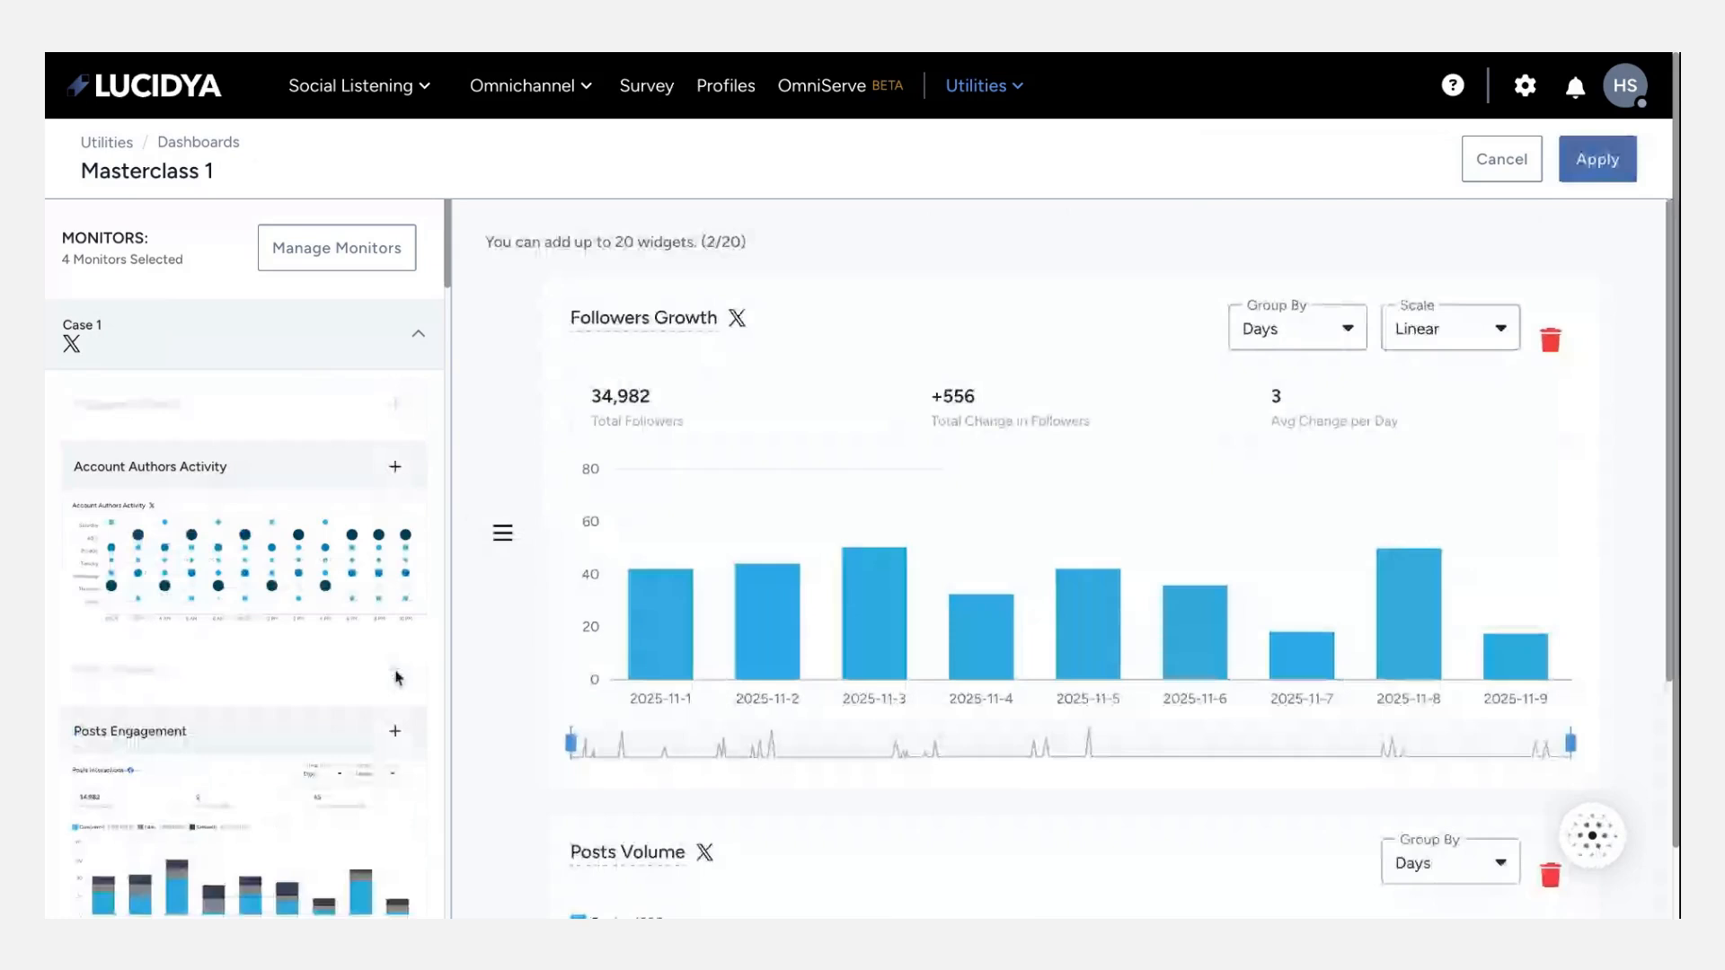
scroll(398, 677, "down", 1)
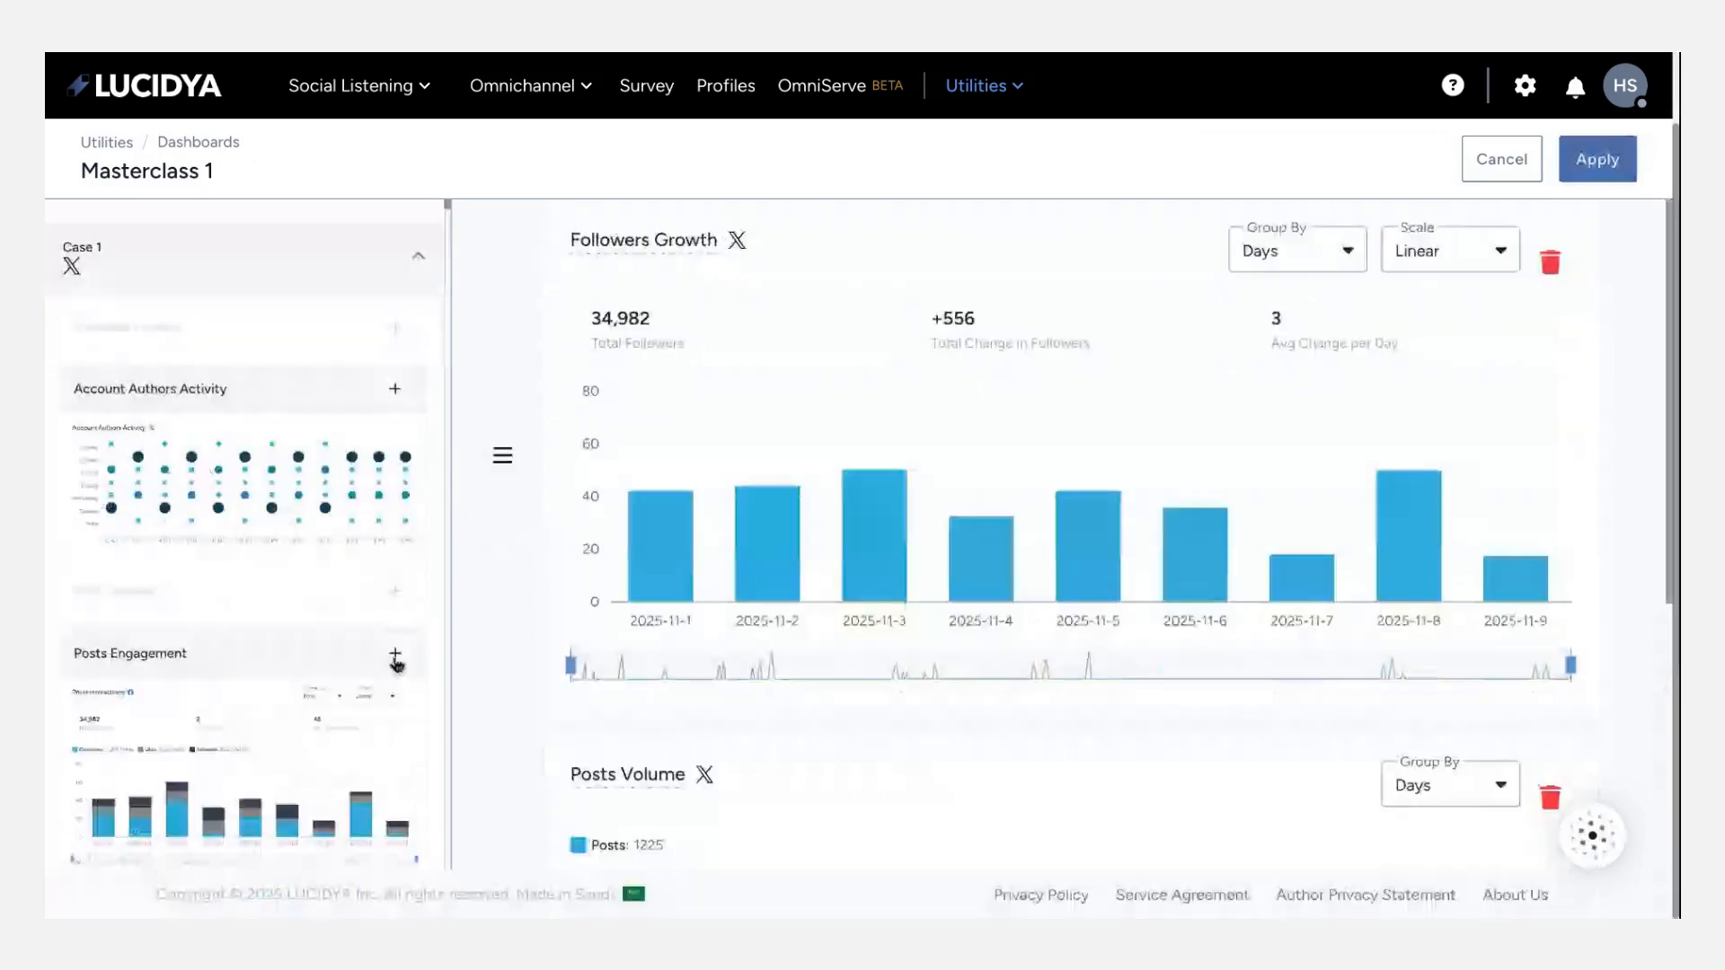
left_click(395, 658)
scroll(368, 765, "down", 1)
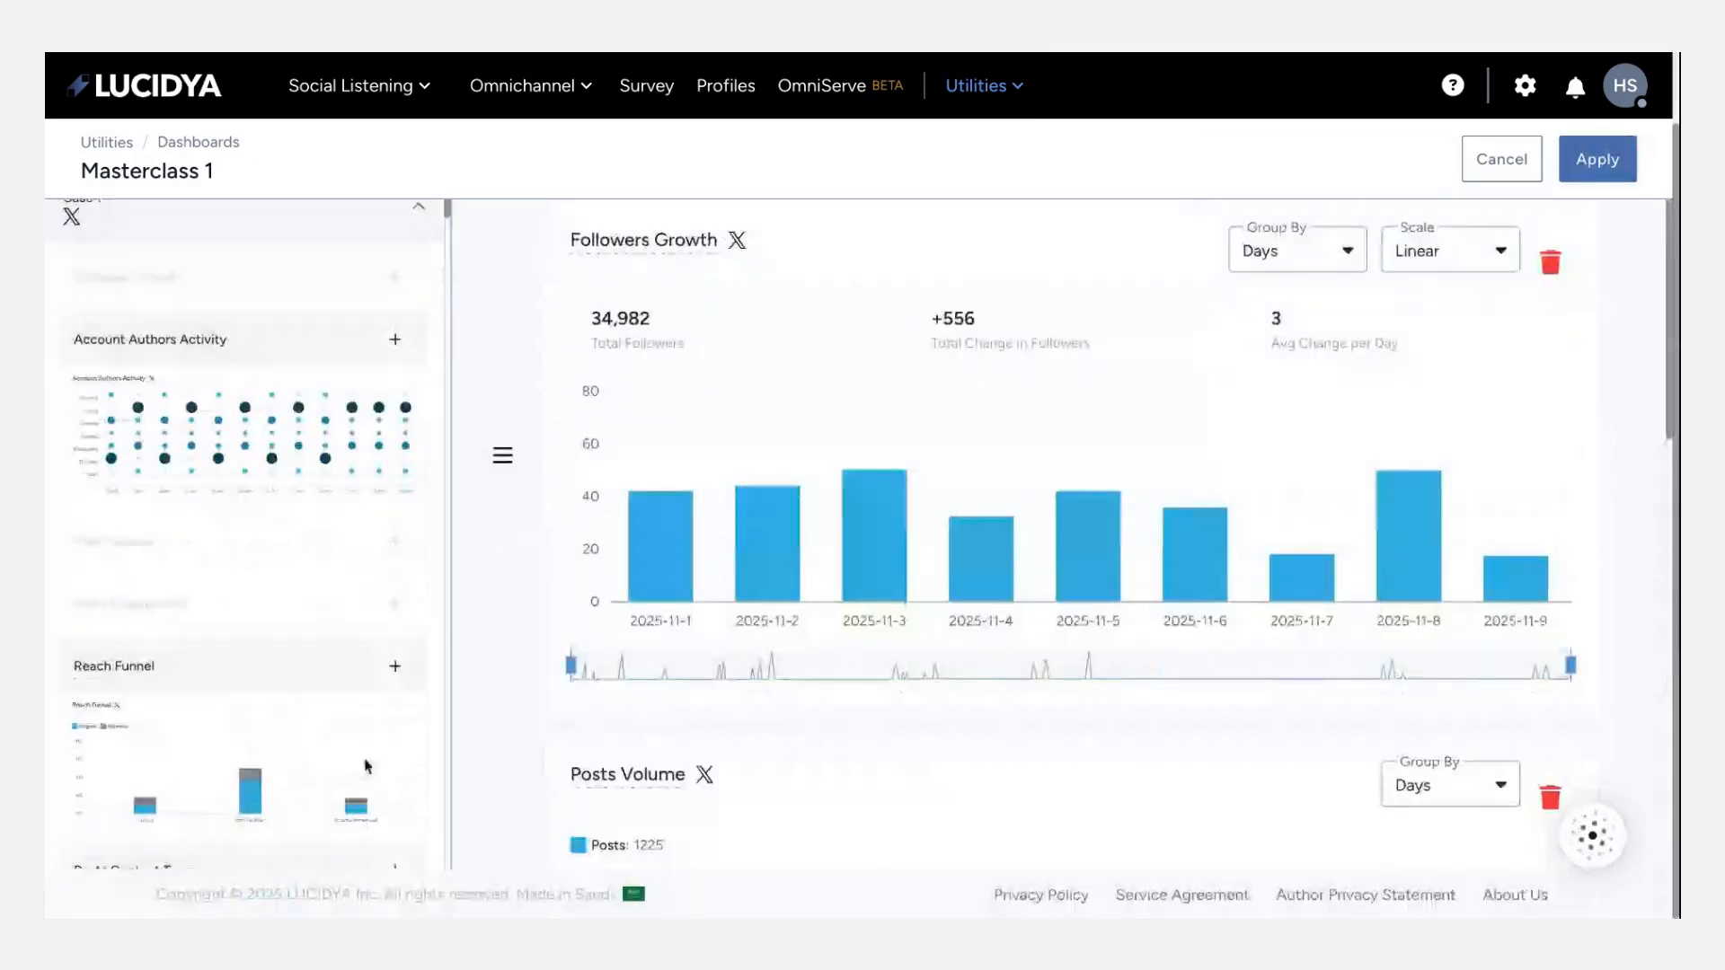
Add Case 1's Comments Sentiment Analysis widget to the dashboard
scroll(367, 765, "down", 5)
scroll(367, 765, "down", 8)
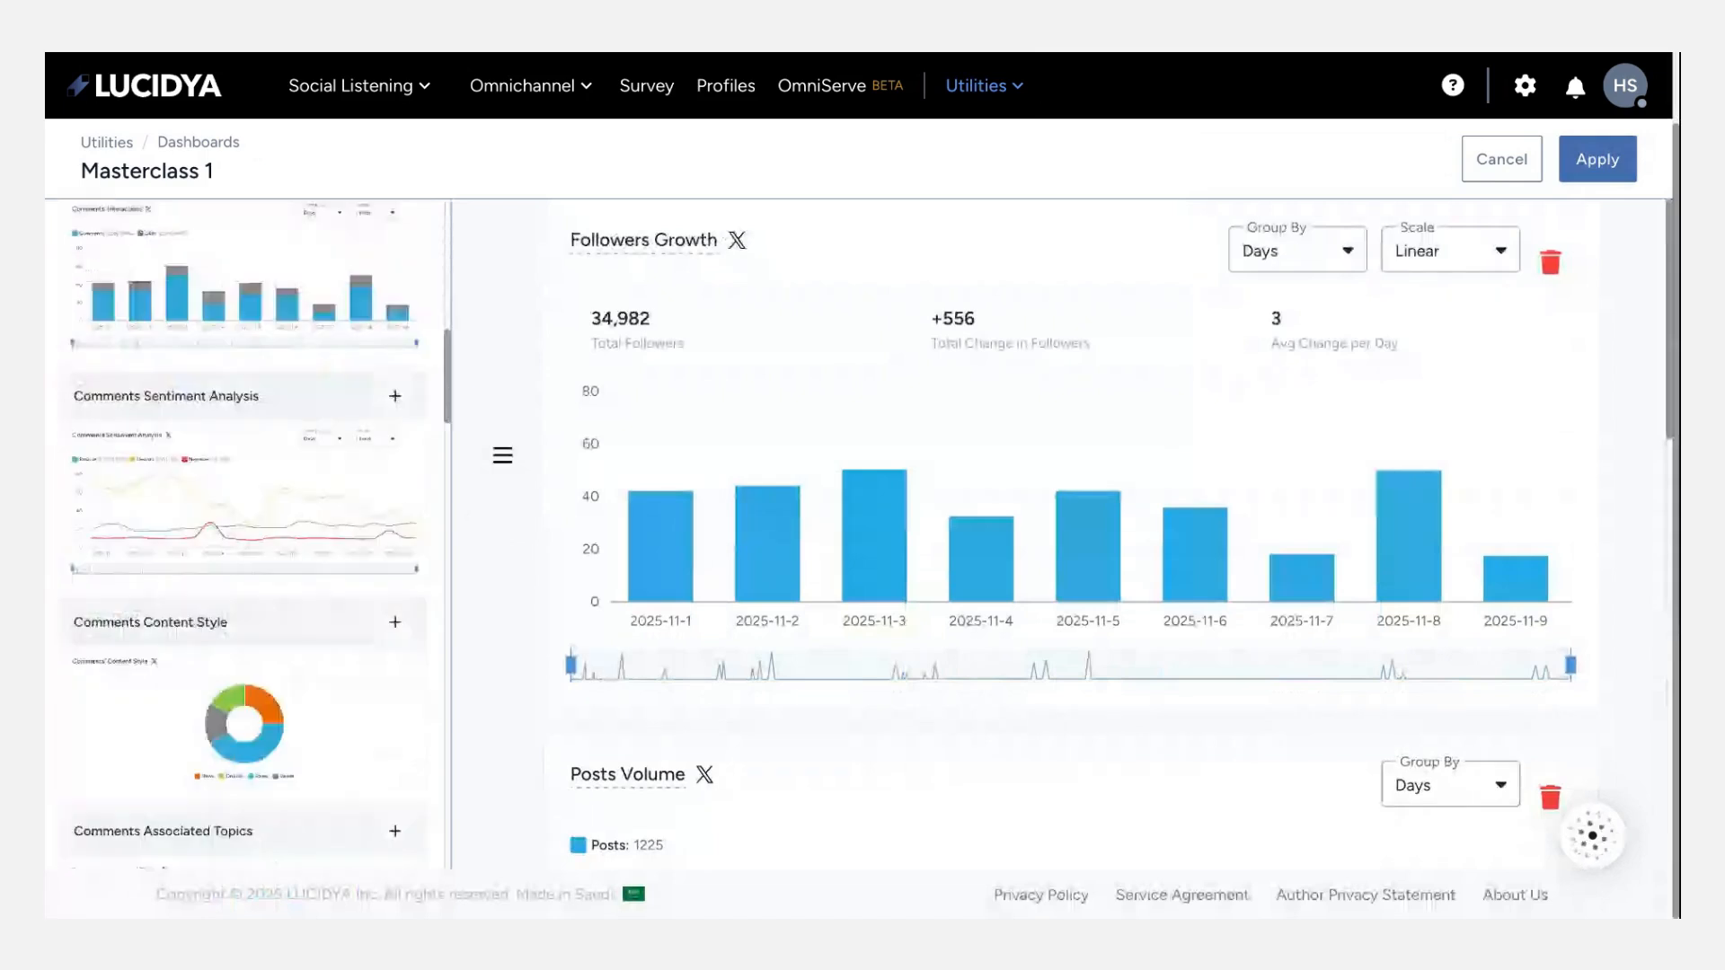
left_click(393, 423)
Look through the remaining widgets available for Case 1, from comments to audience demographics and engagers, and collapse its widget list
scroll(371, 702, "down", 5)
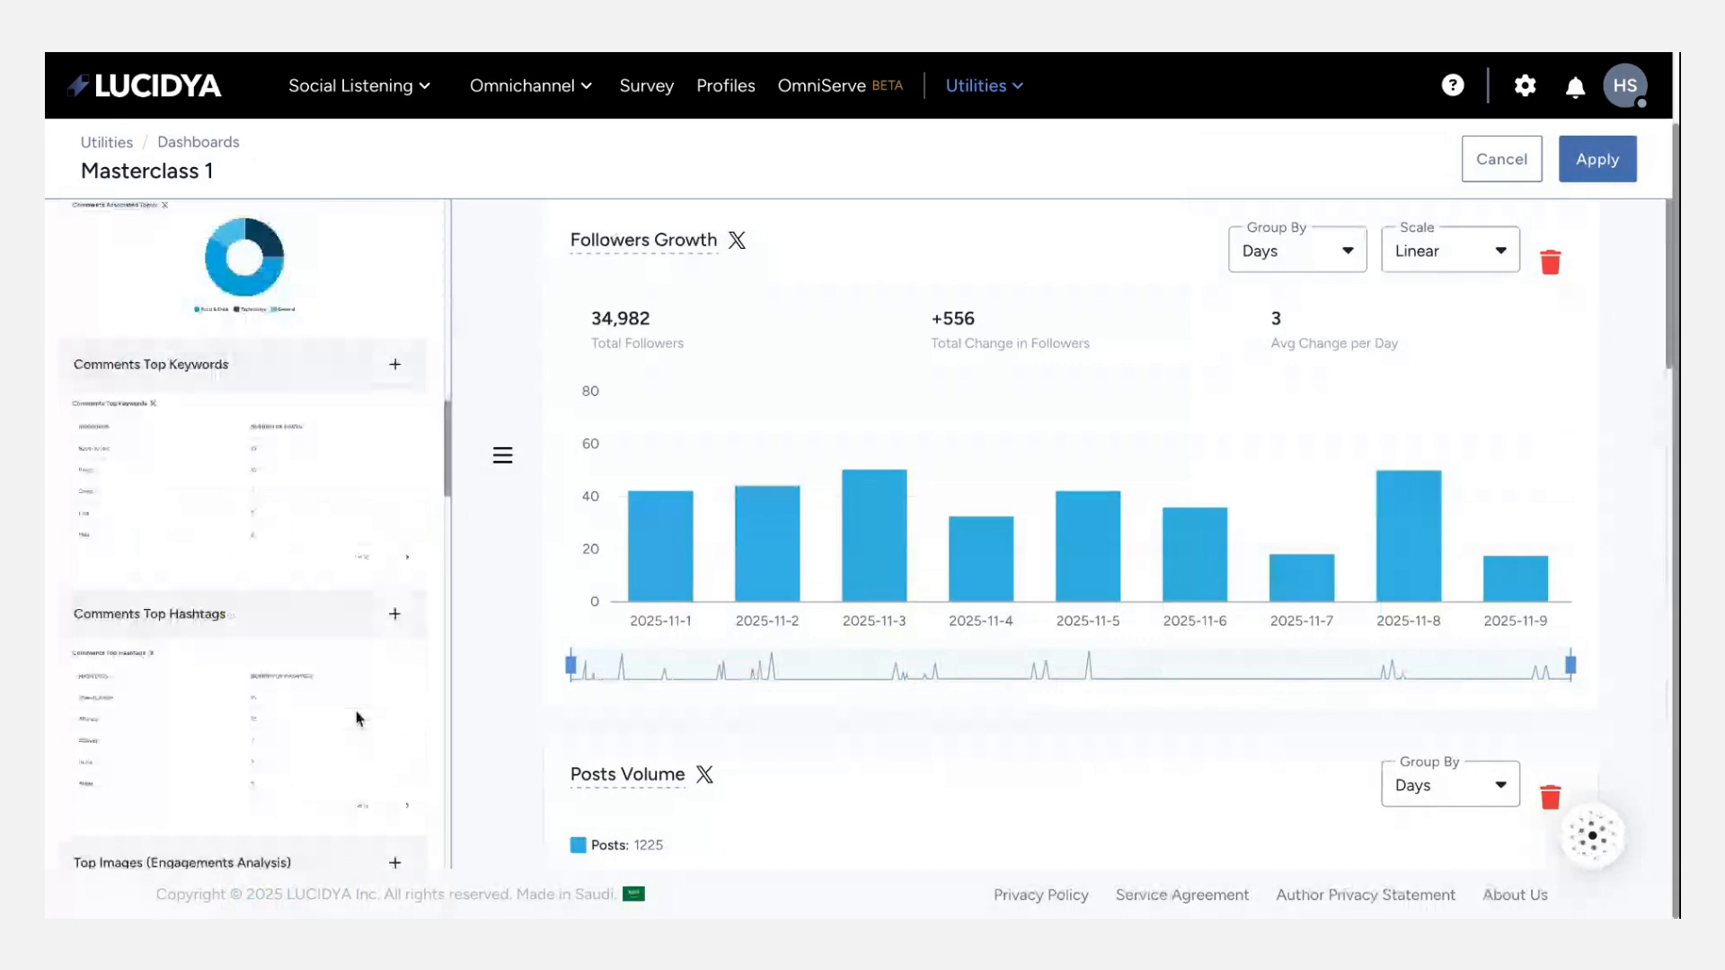
scroll(357, 716, "down", 6)
scroll(244, 534, "down", 5)
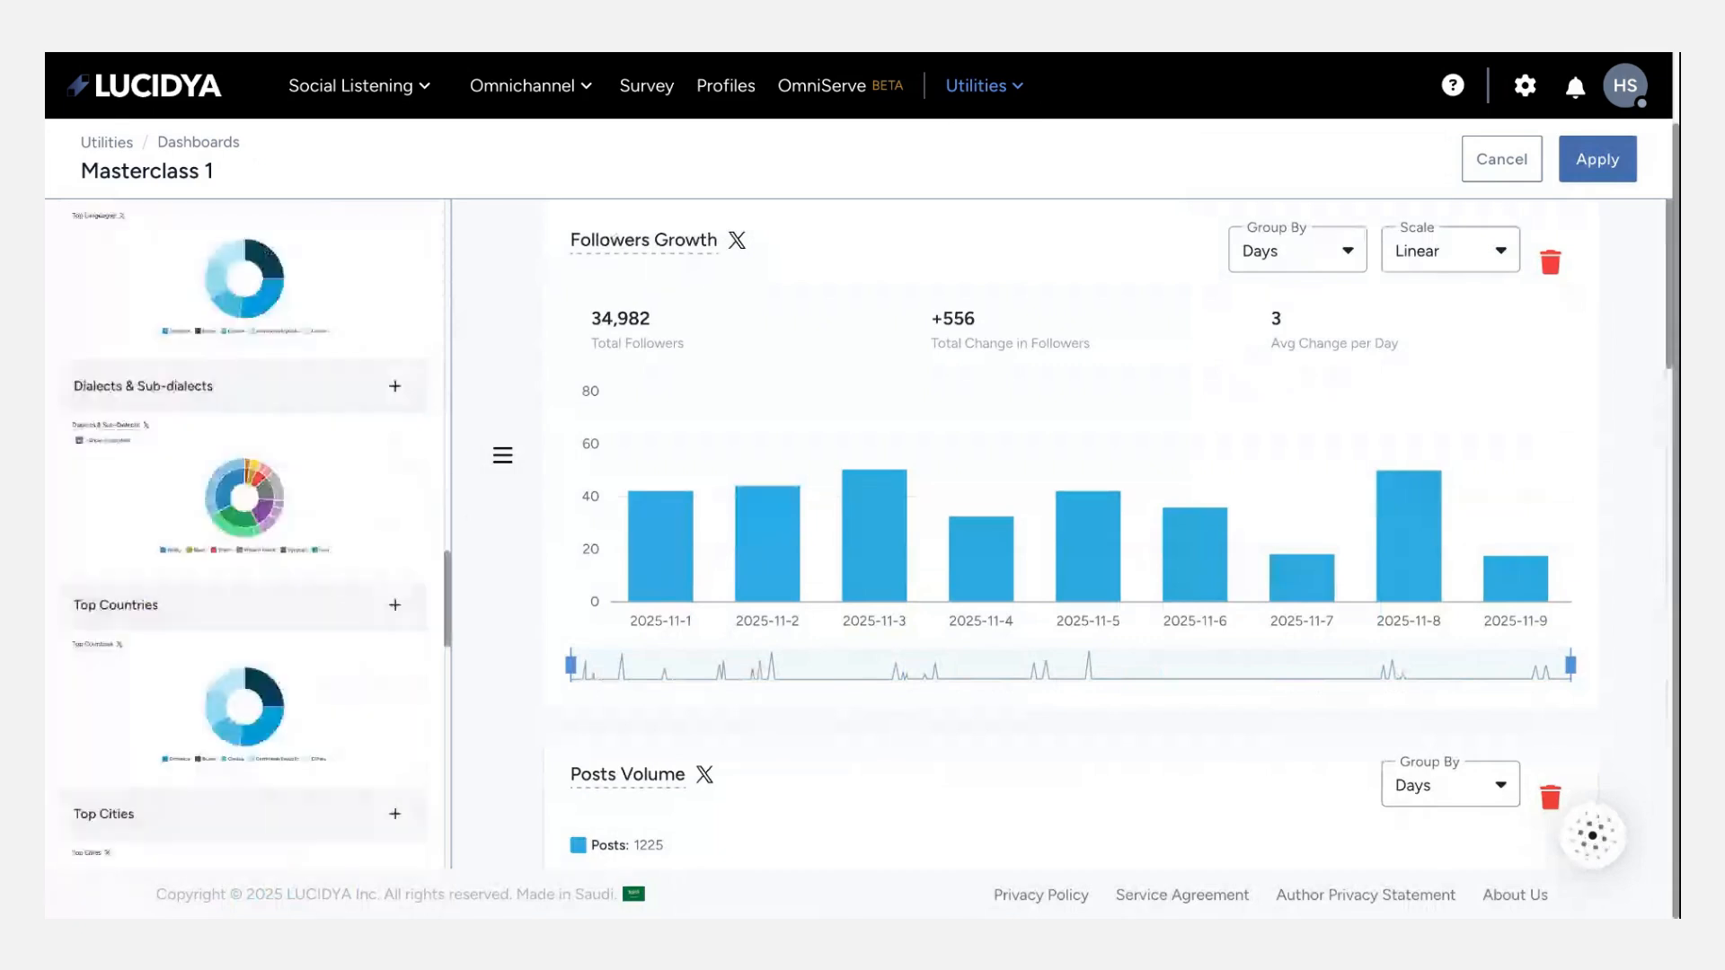
scroll(244, 535, "down", 4)
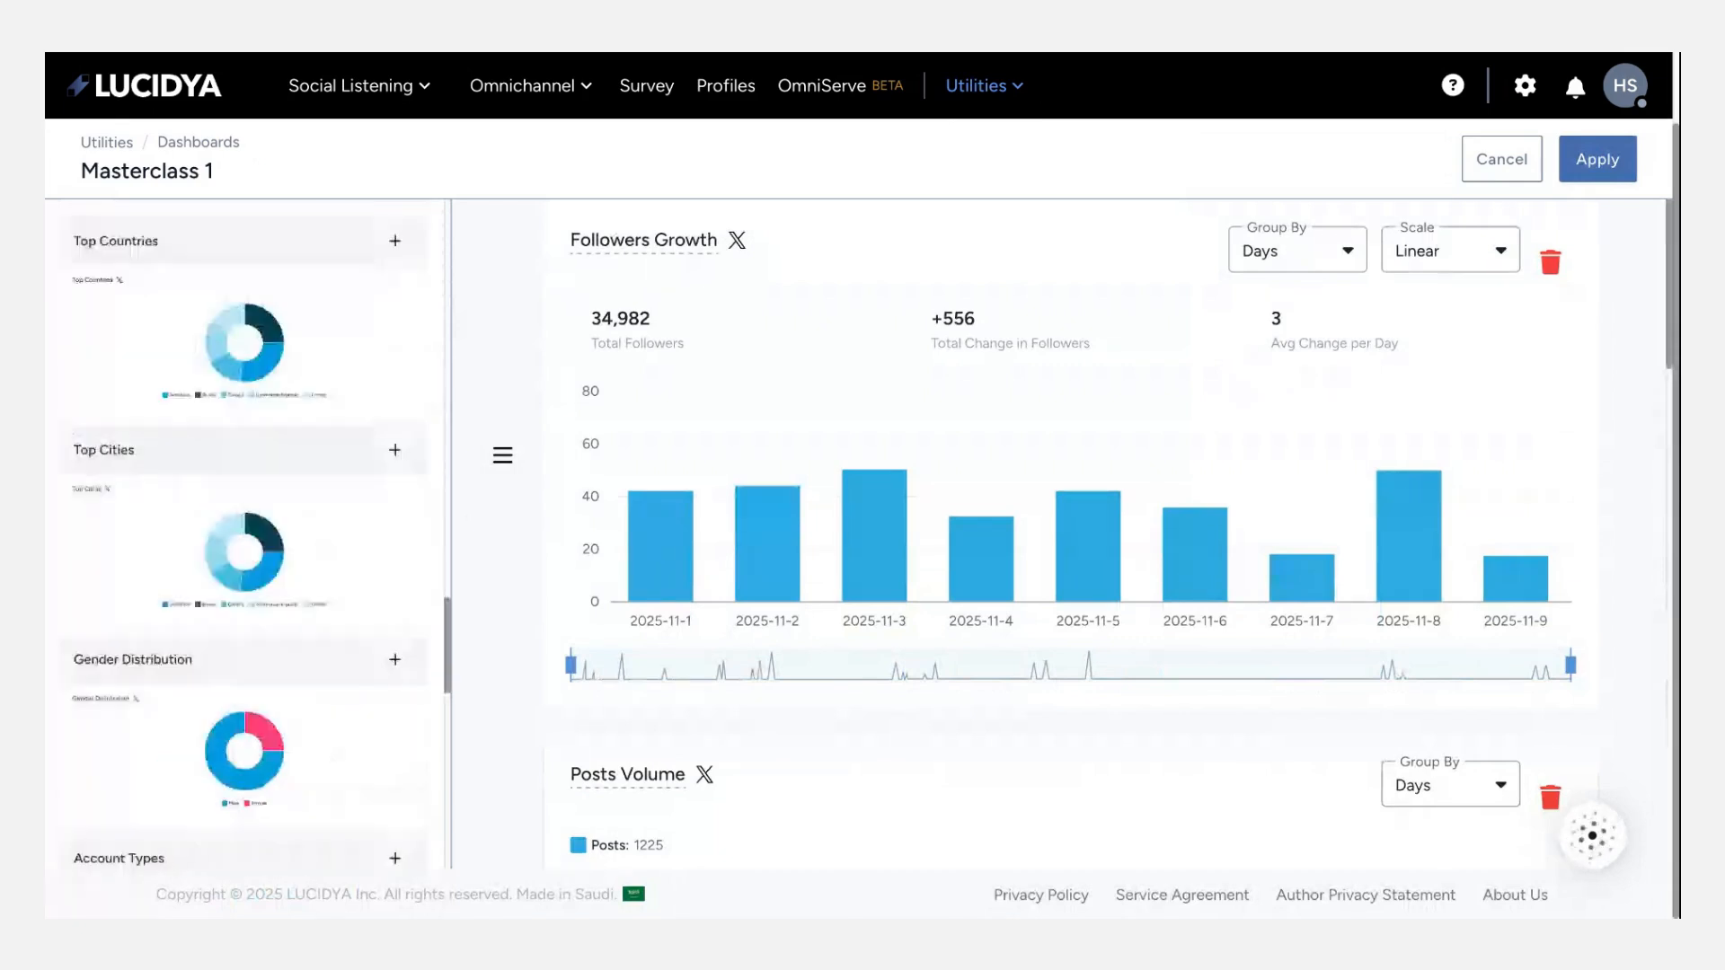
scroll(244, 535, "down", 5)
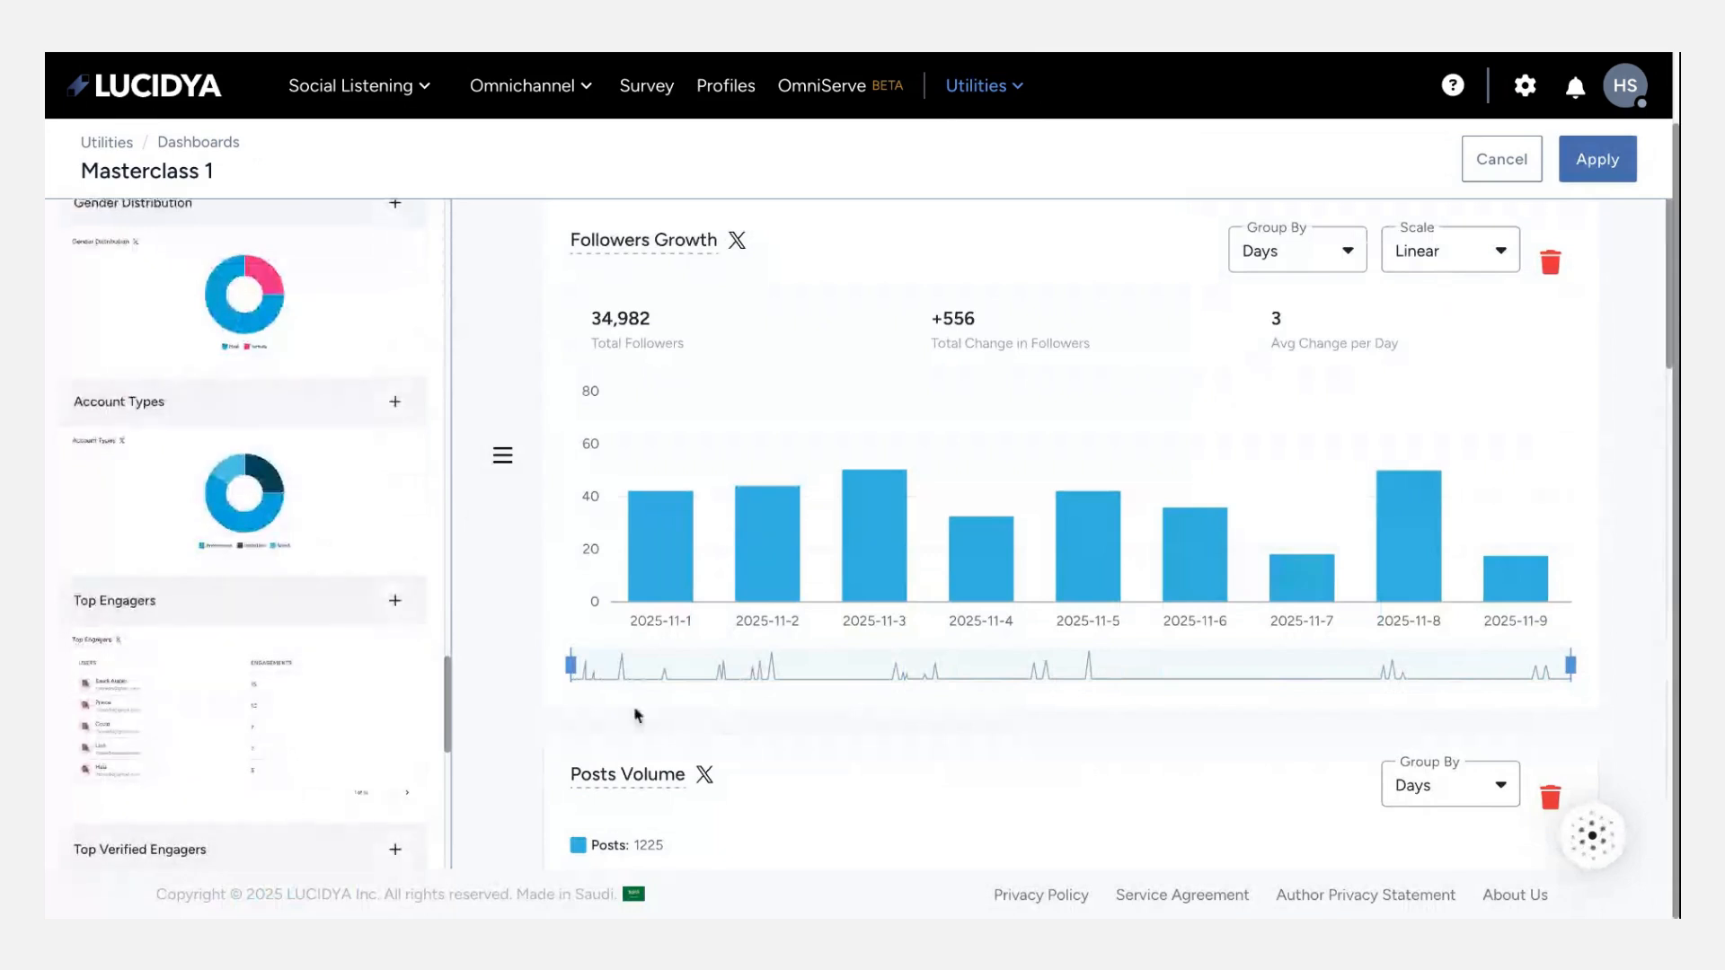
scroll(276, 669, "up", 15)
scroll(342, 503, "up", 10)
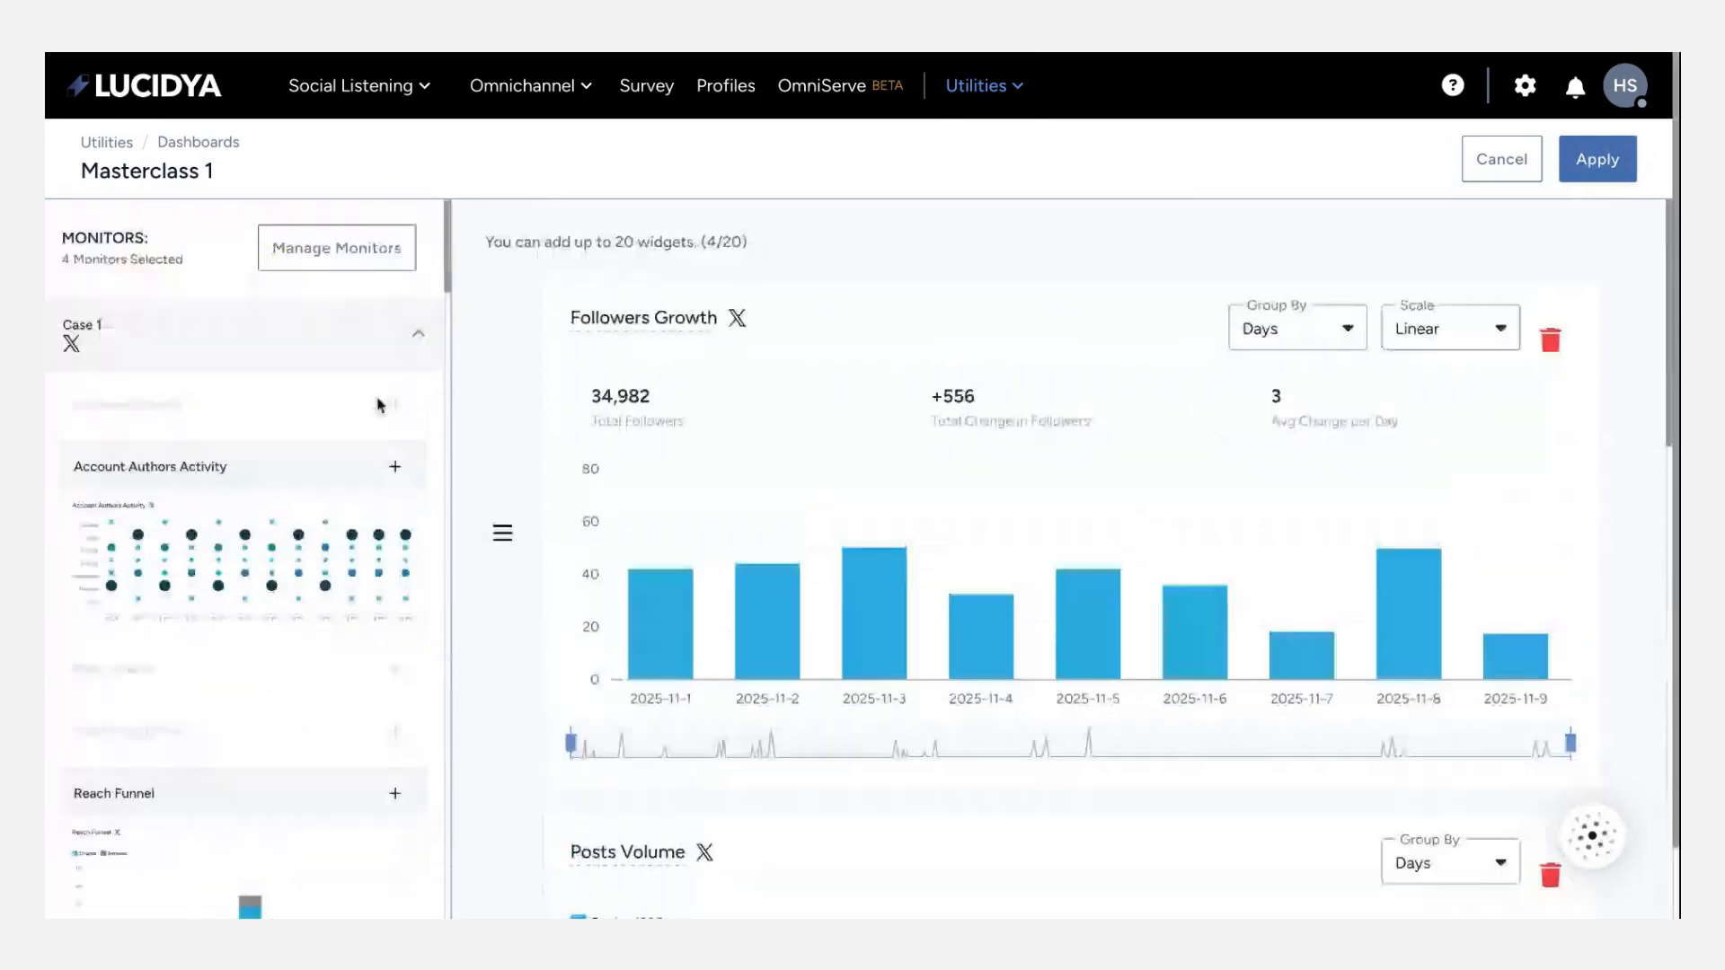
left_click(372, 364)
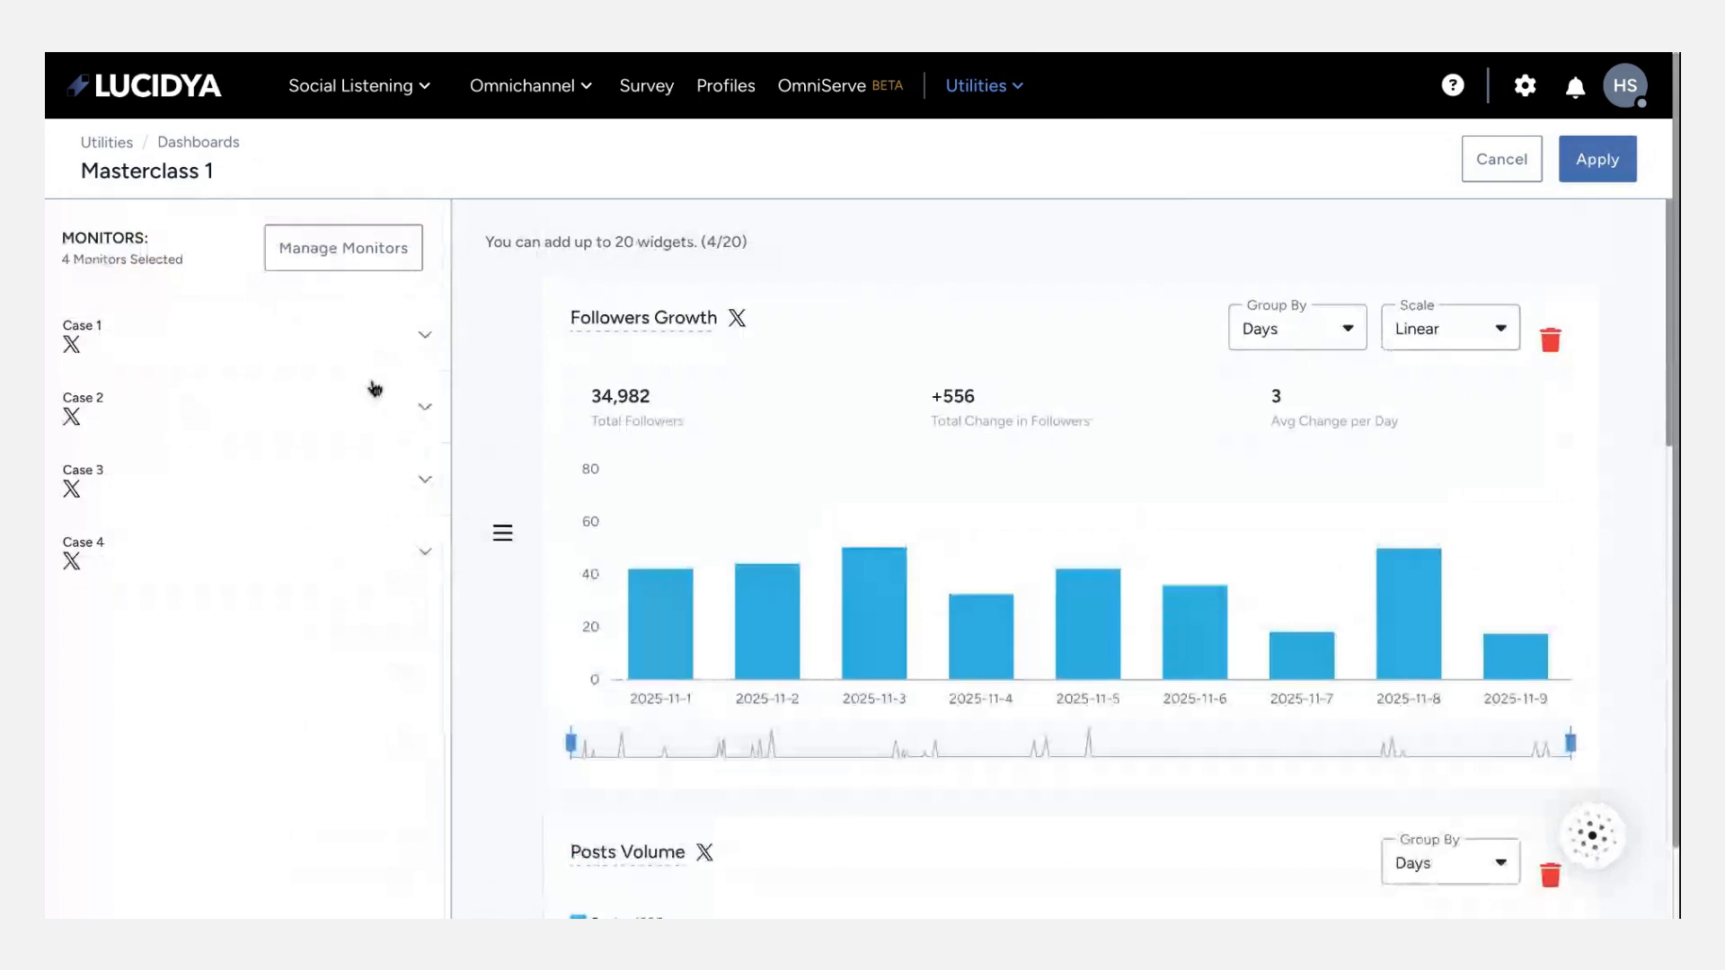
Apply the chosen widgets to the Masterclass 1 dashboard and dismiss the save notification
left_click(1608, 162)
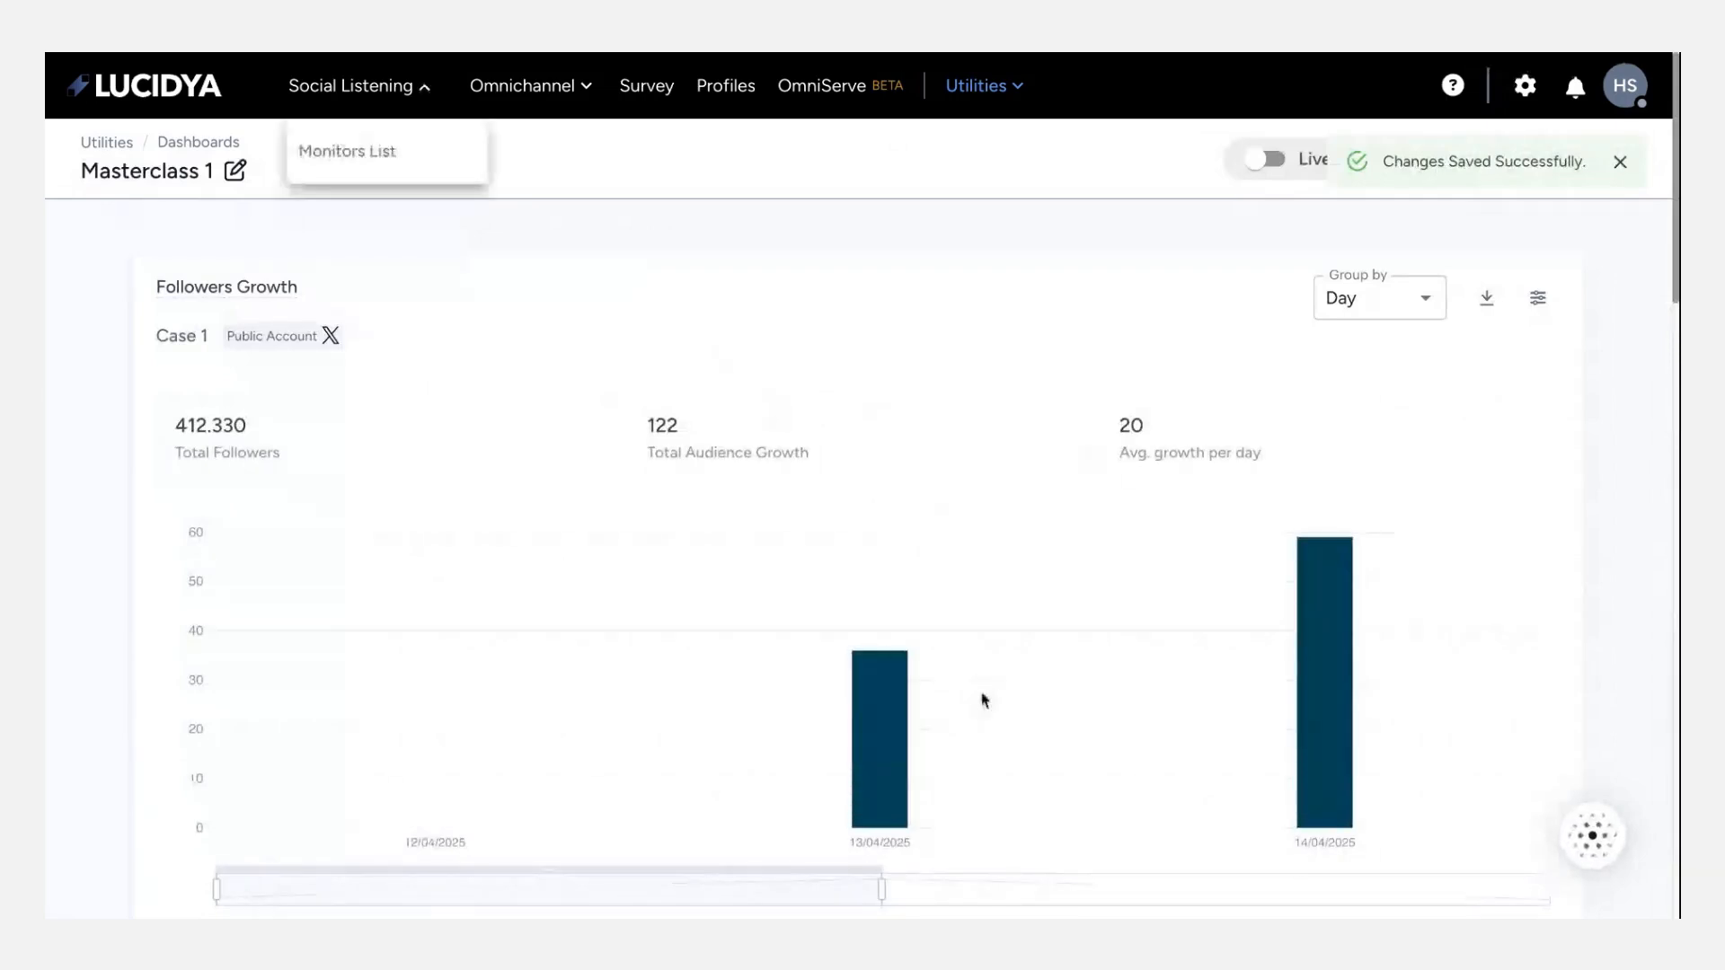
left_click(1618, 170)
left_click(1618, 170)
left_click(882, 257)
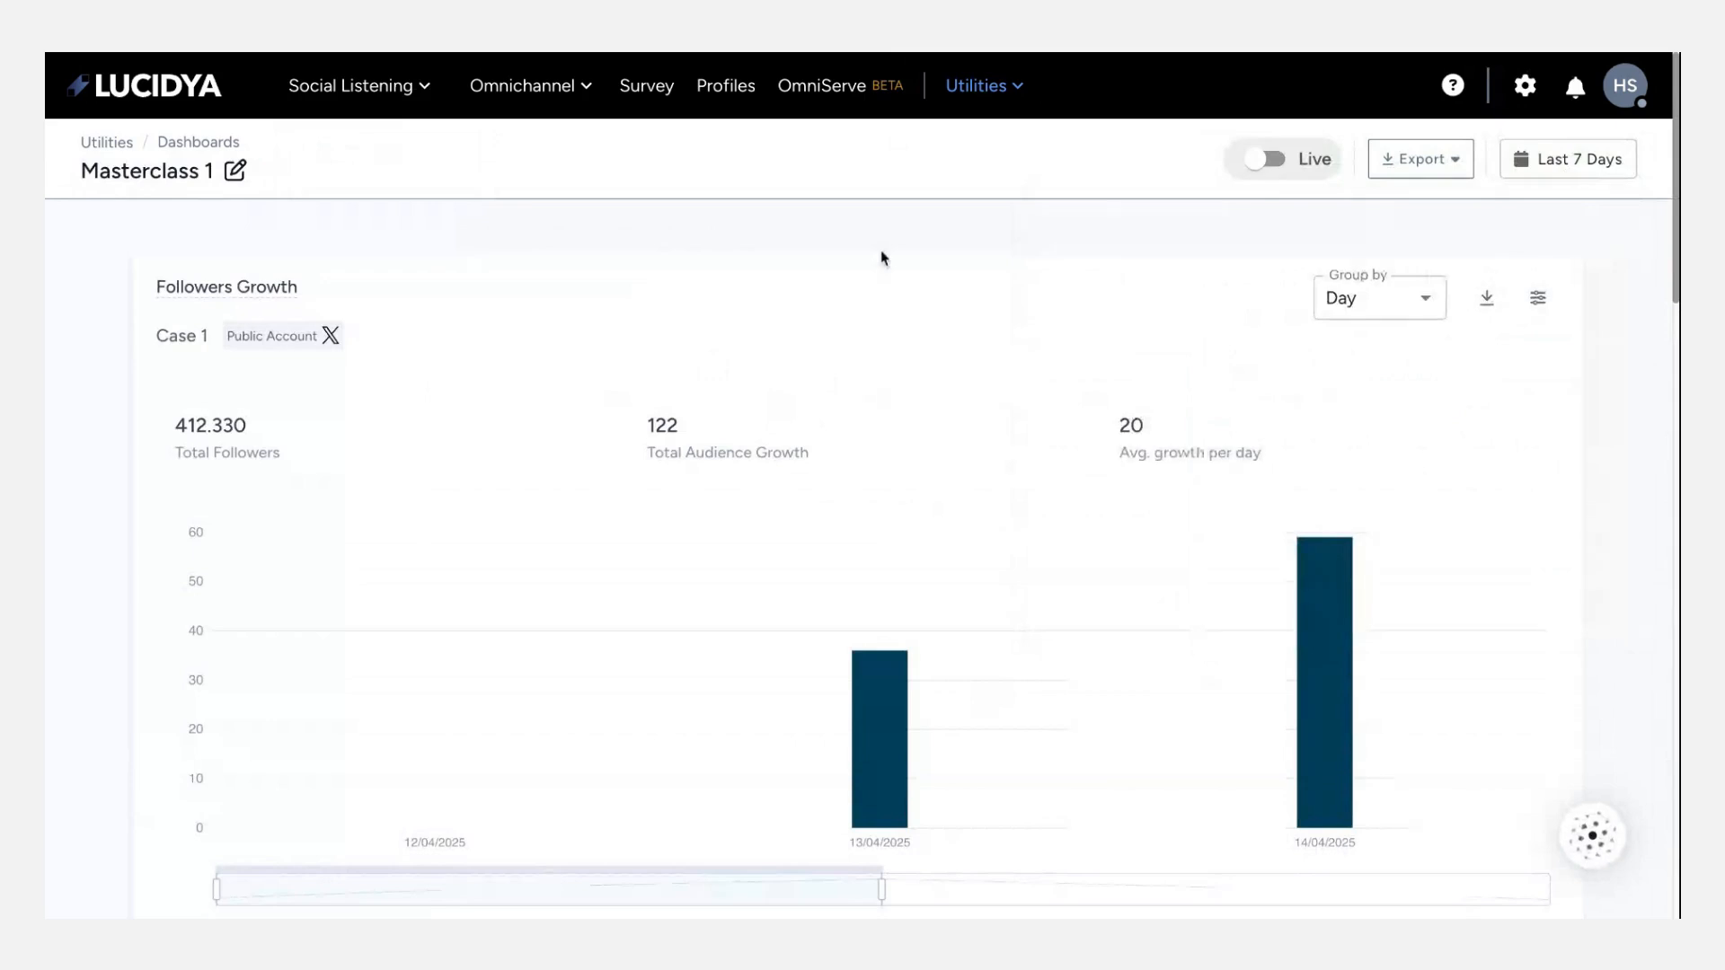
Check the dashboard's date range setting and its export options without changing or exporting anything
left_click(1572, 166)
left_click(1044, 165)
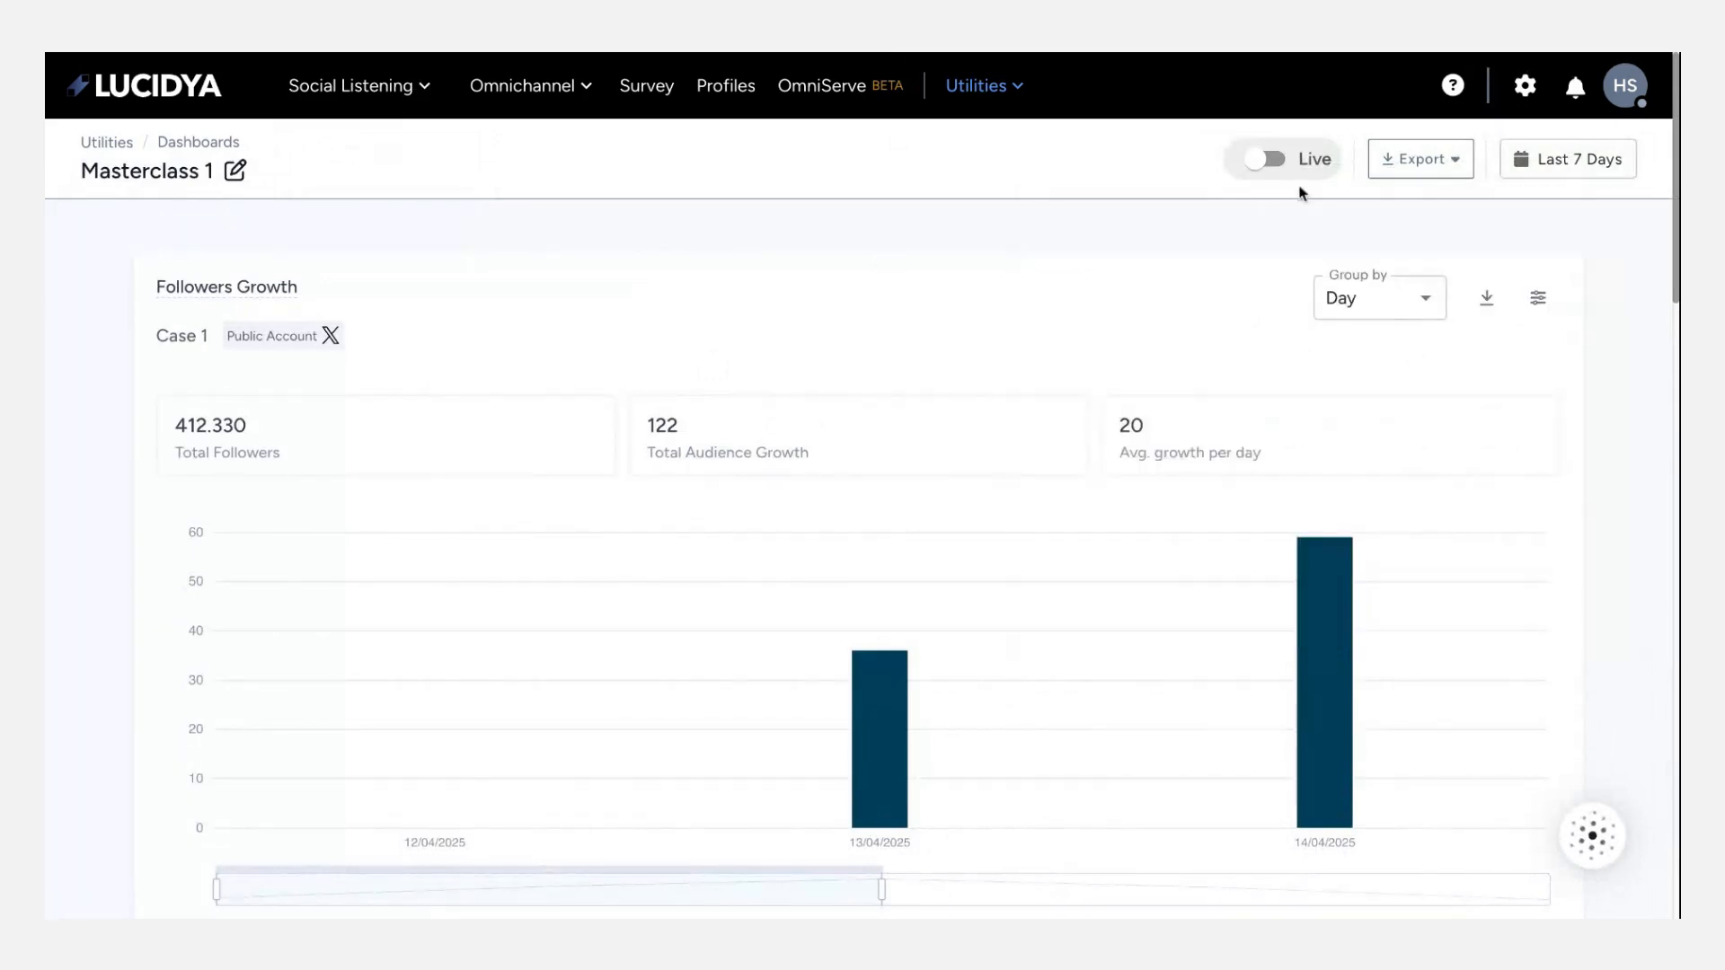
left_click(1426, 161)
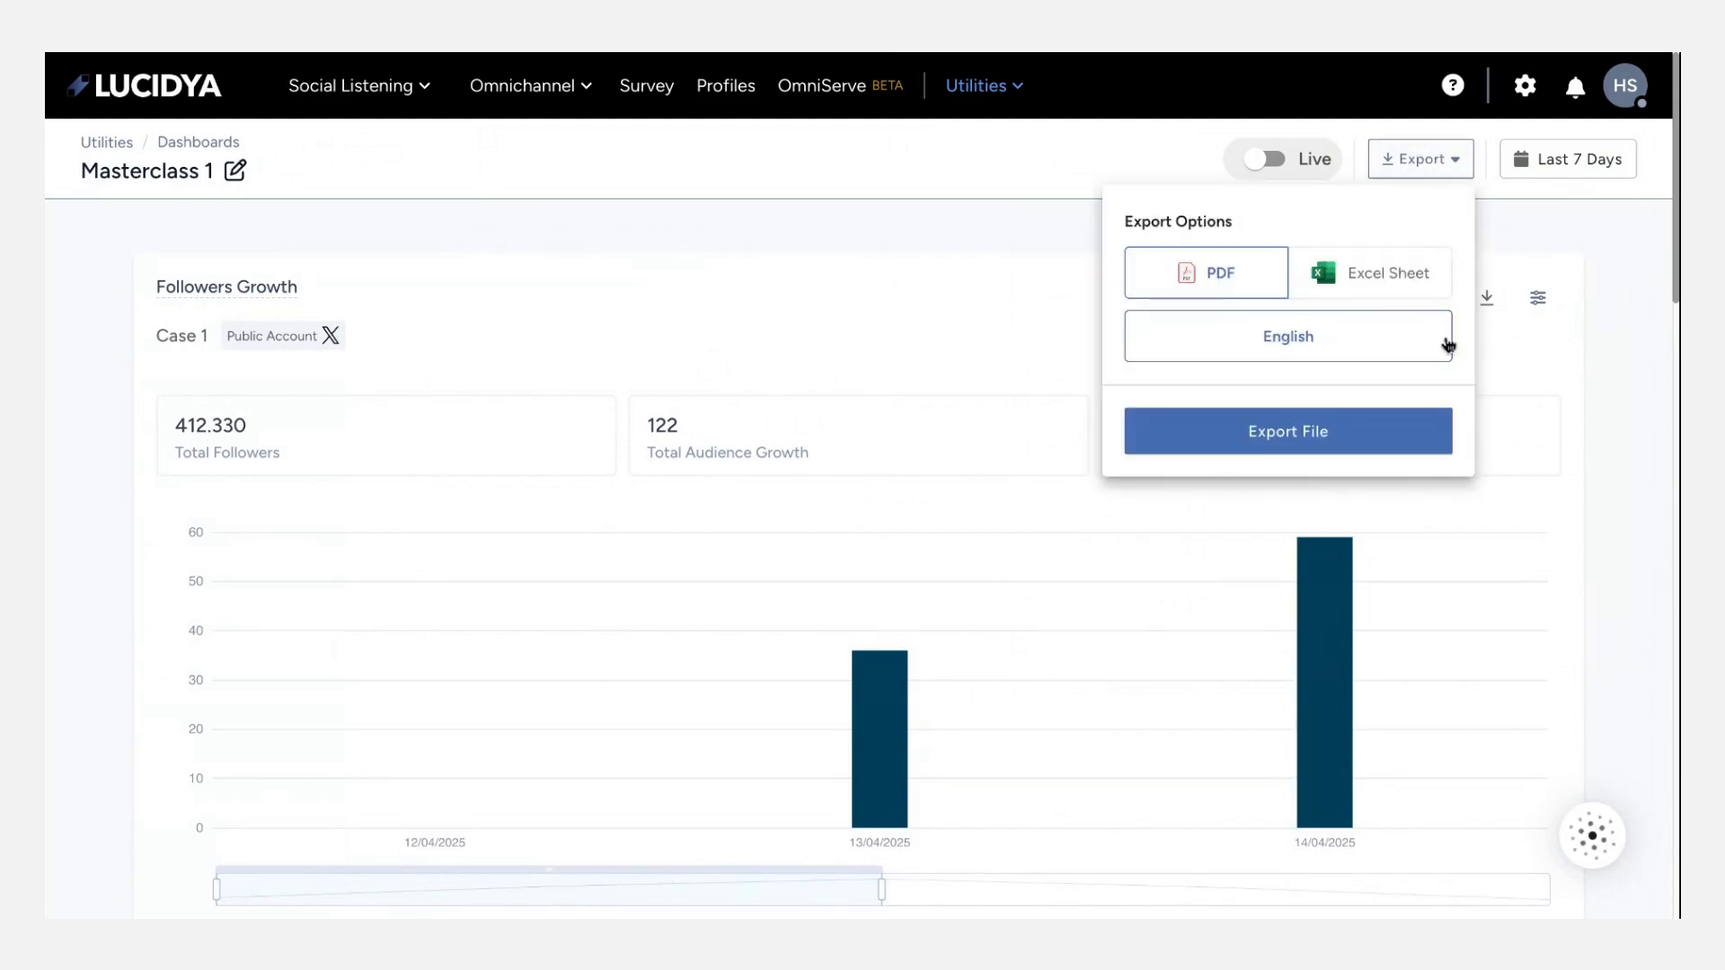
left_click(1051, 308)
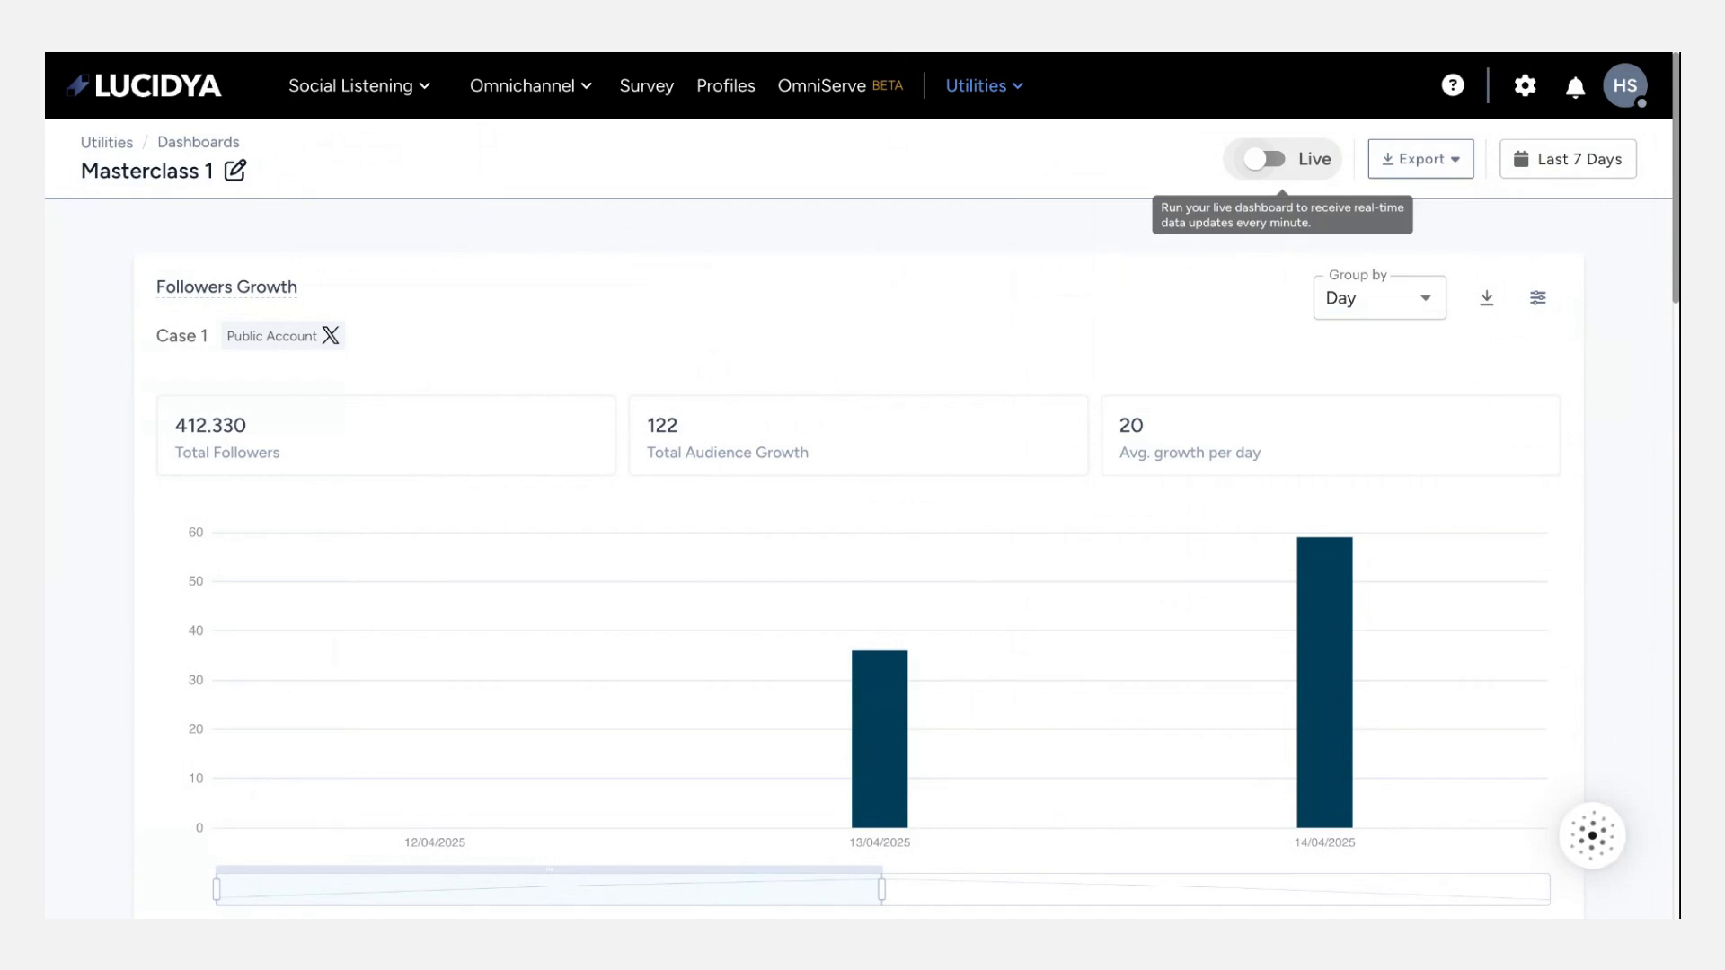
Switch the Followers Growth widget to a Comparison view of Case 1 against Case 2, Case 3 and Case 4
scroll(1086, 450, "down", 1)
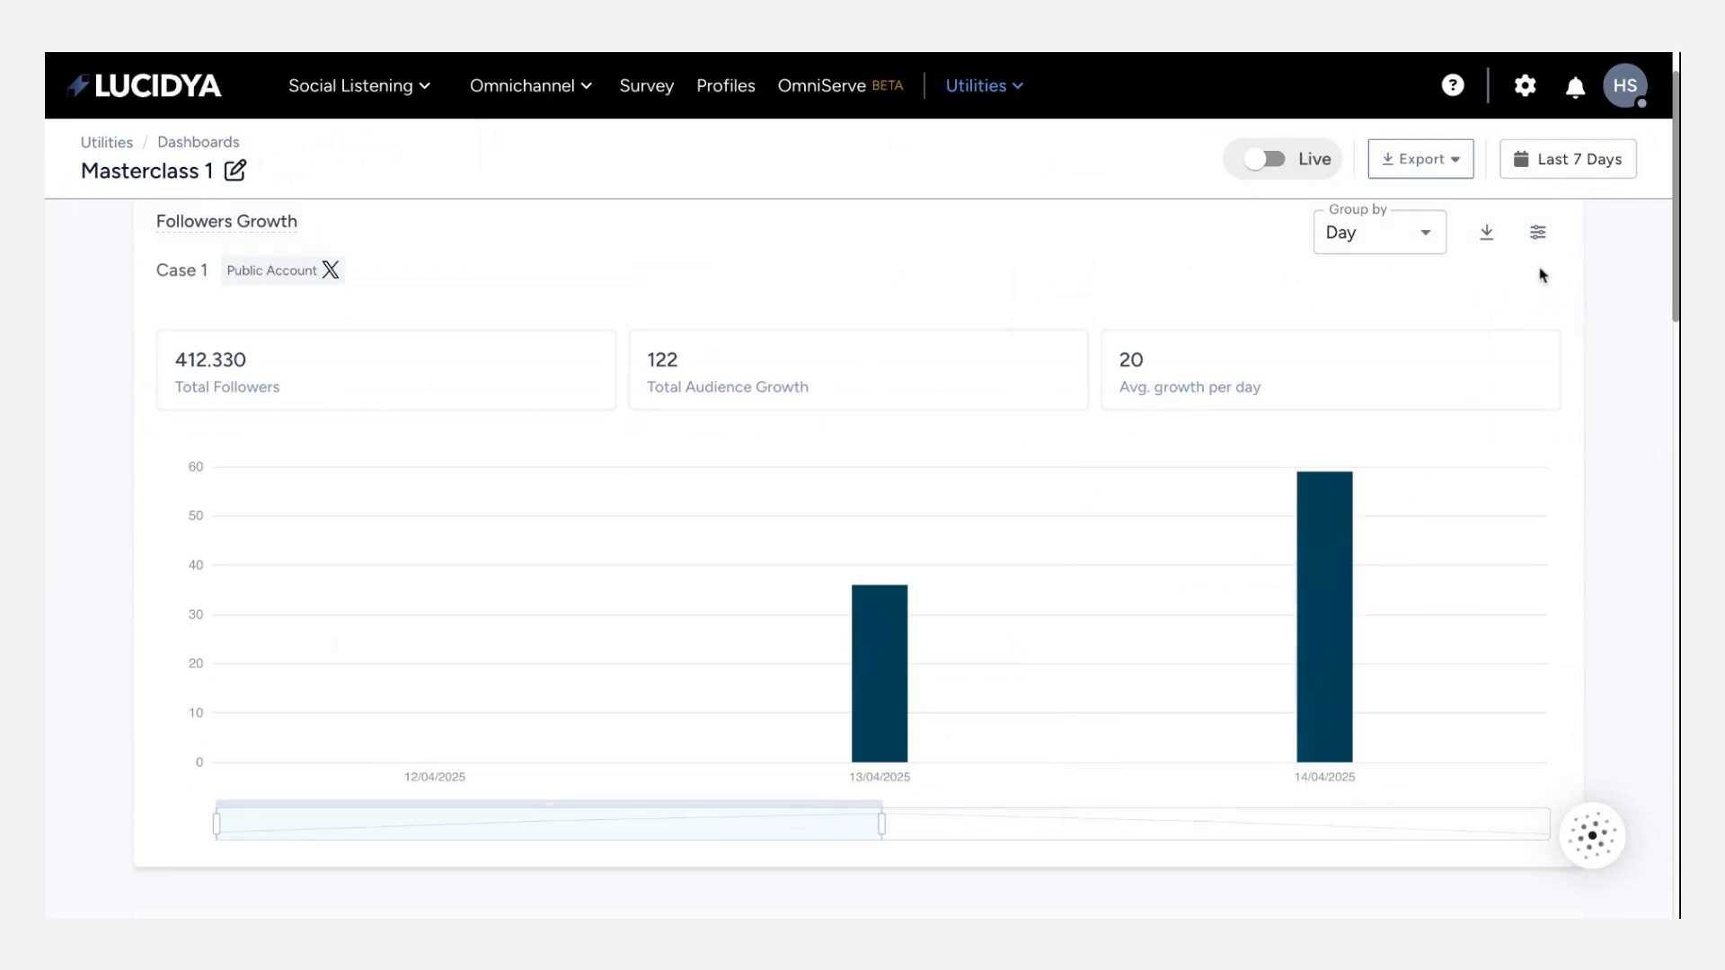
left_click(1540, 235)
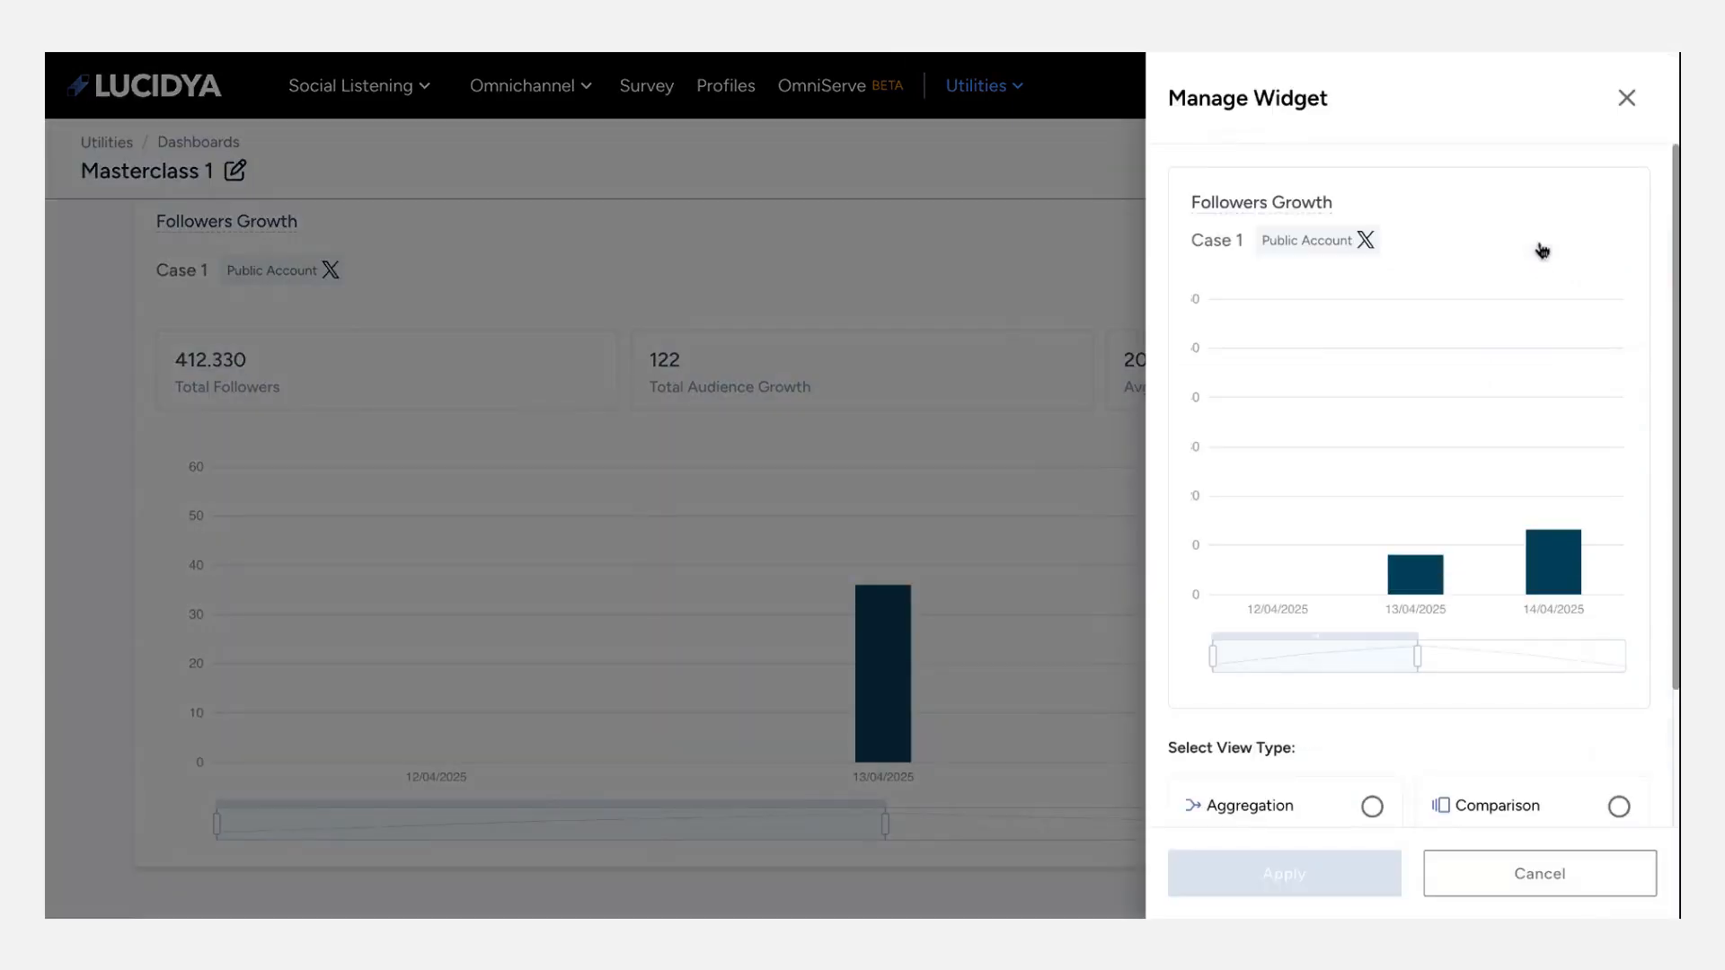
left_click(1619, 805)
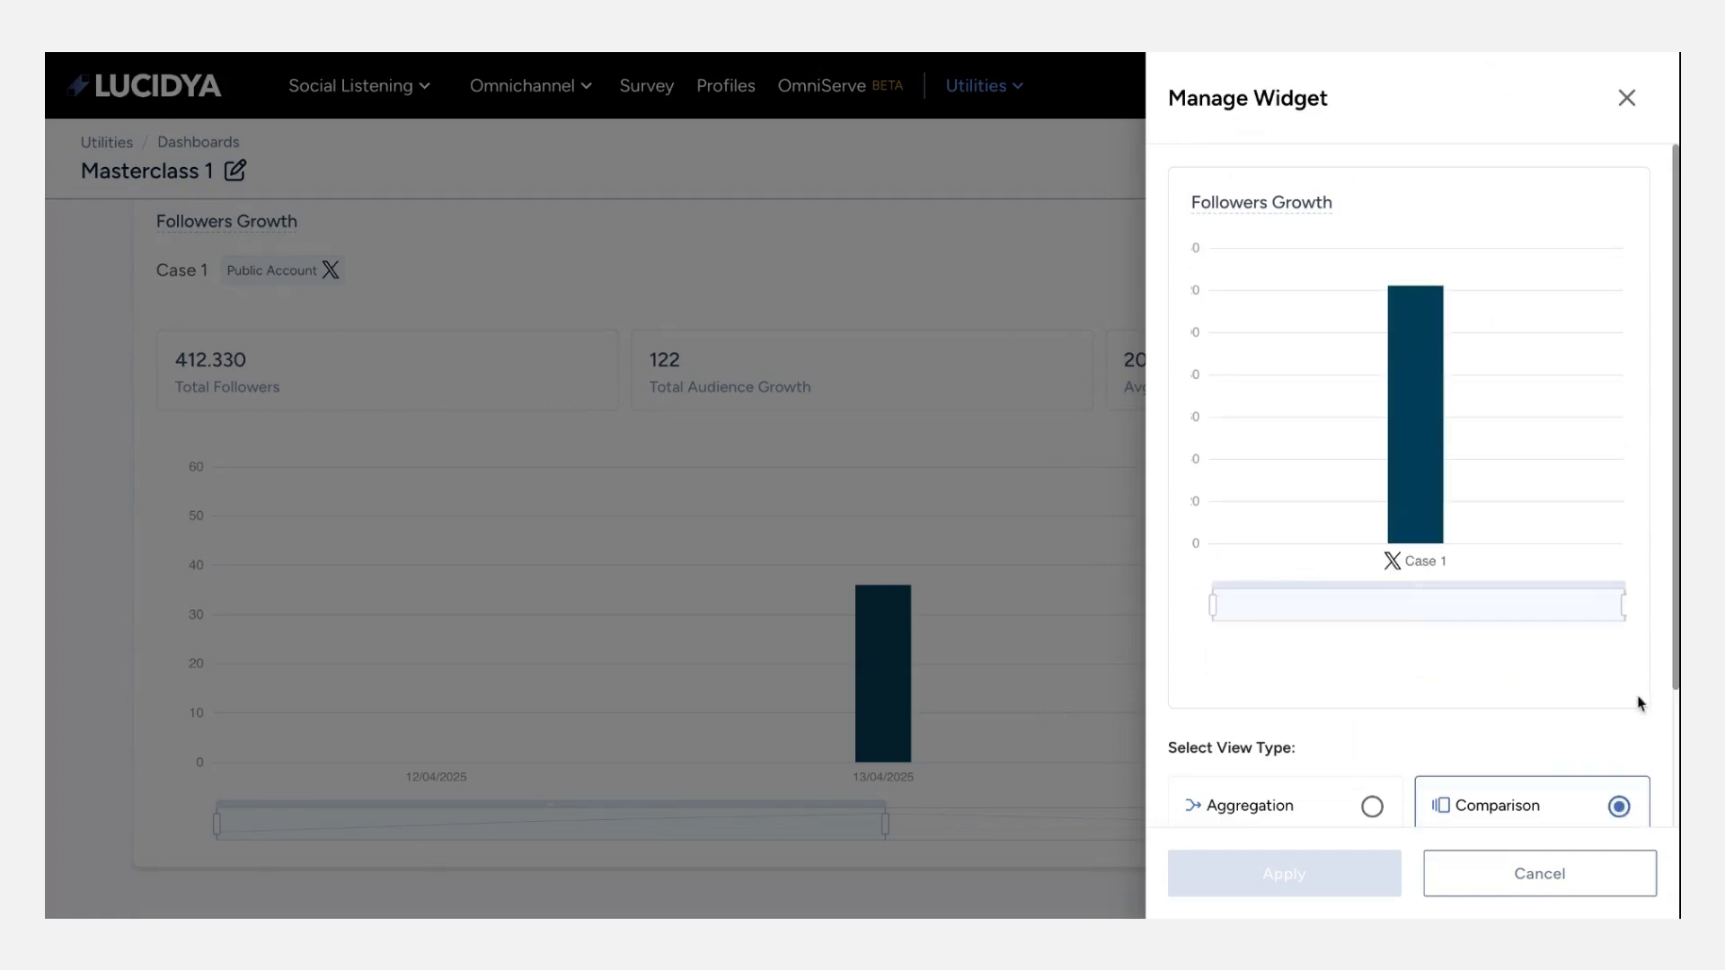
scroll(1635, 700, "down", 2)
left_click(1541, 778)
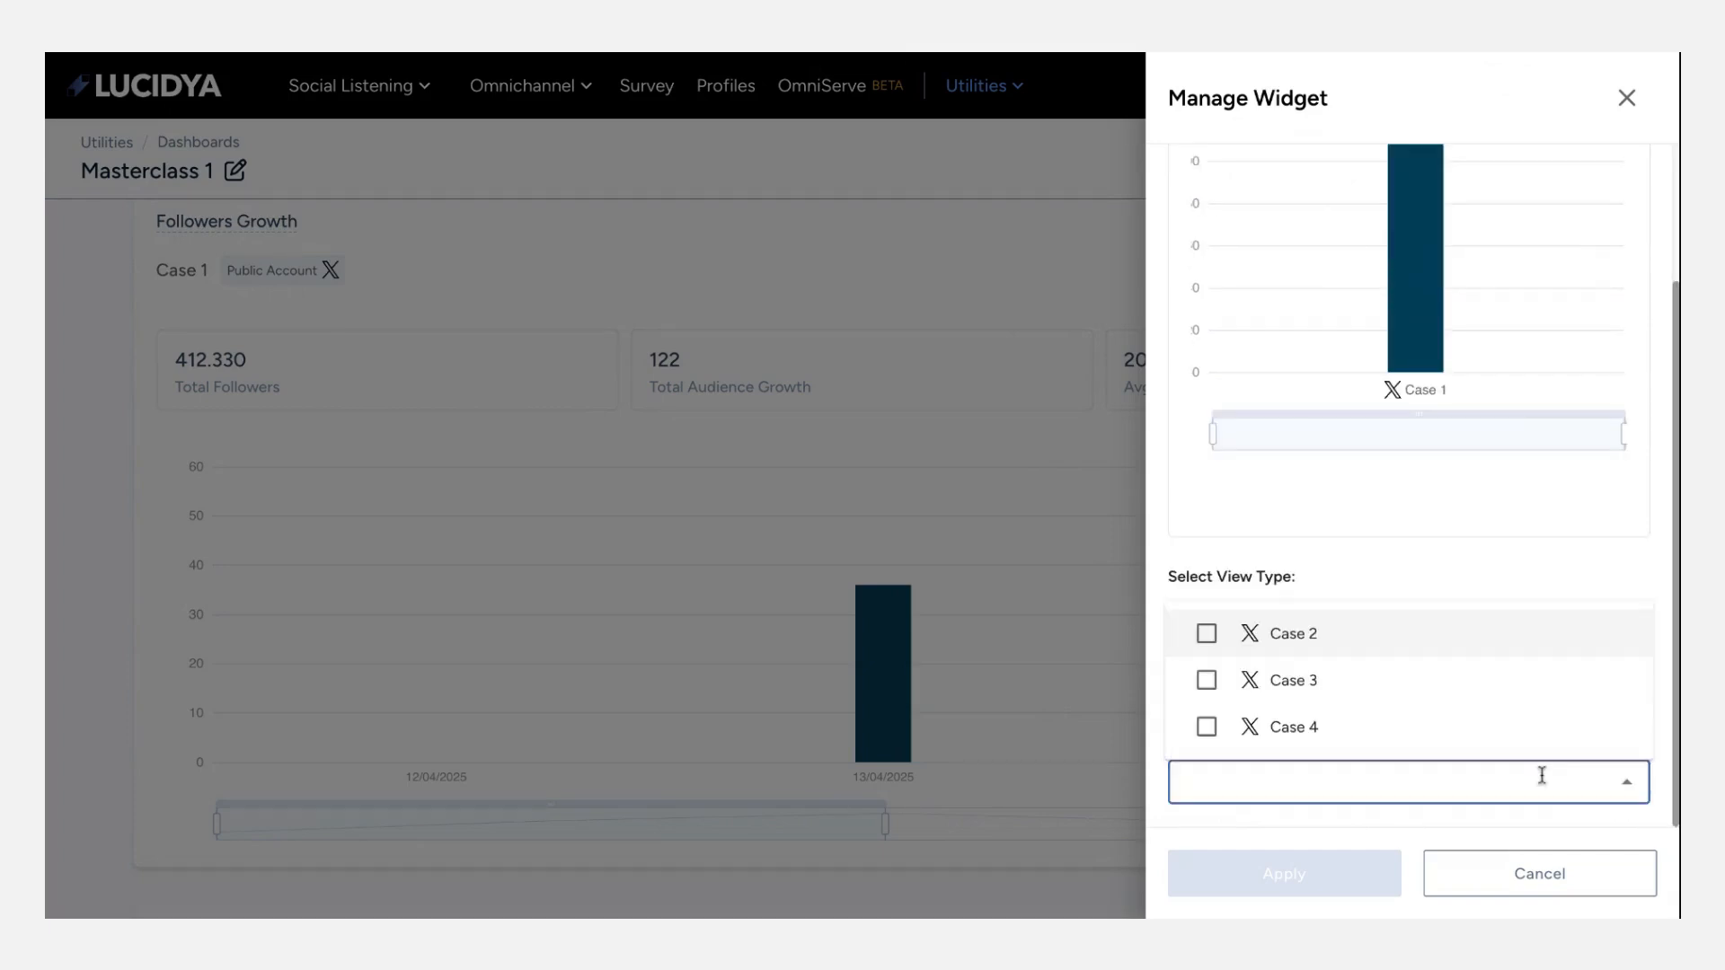
left_click(1367, 644)
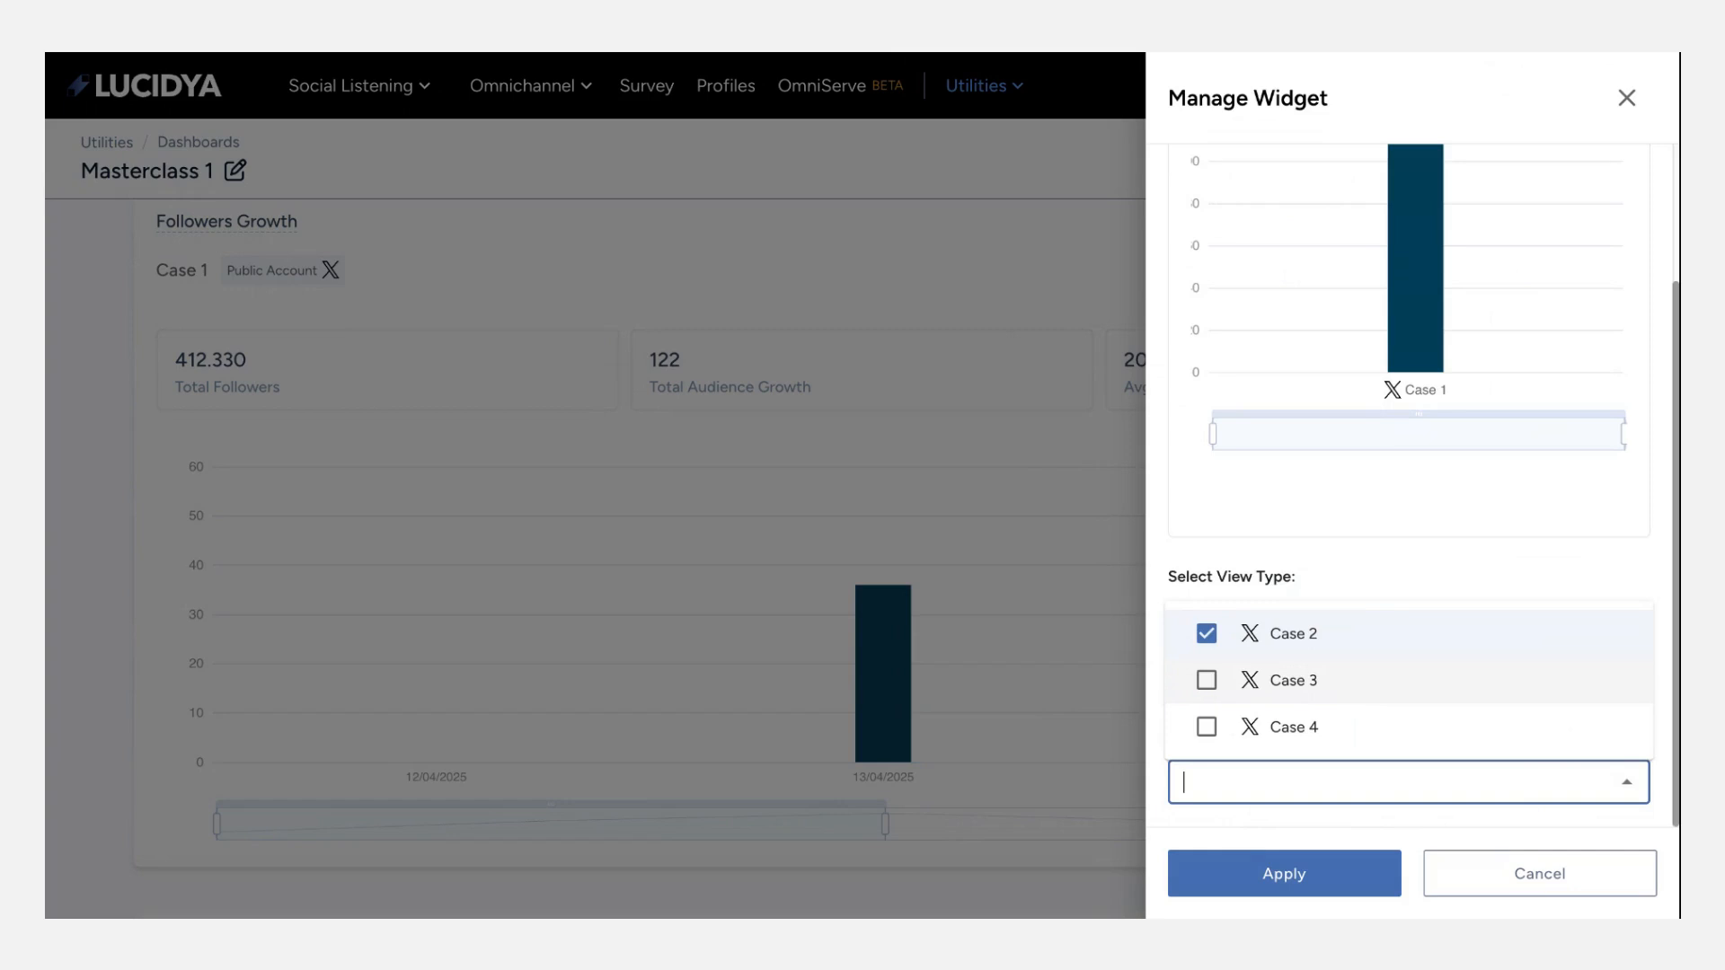
left_click(1258, 680)
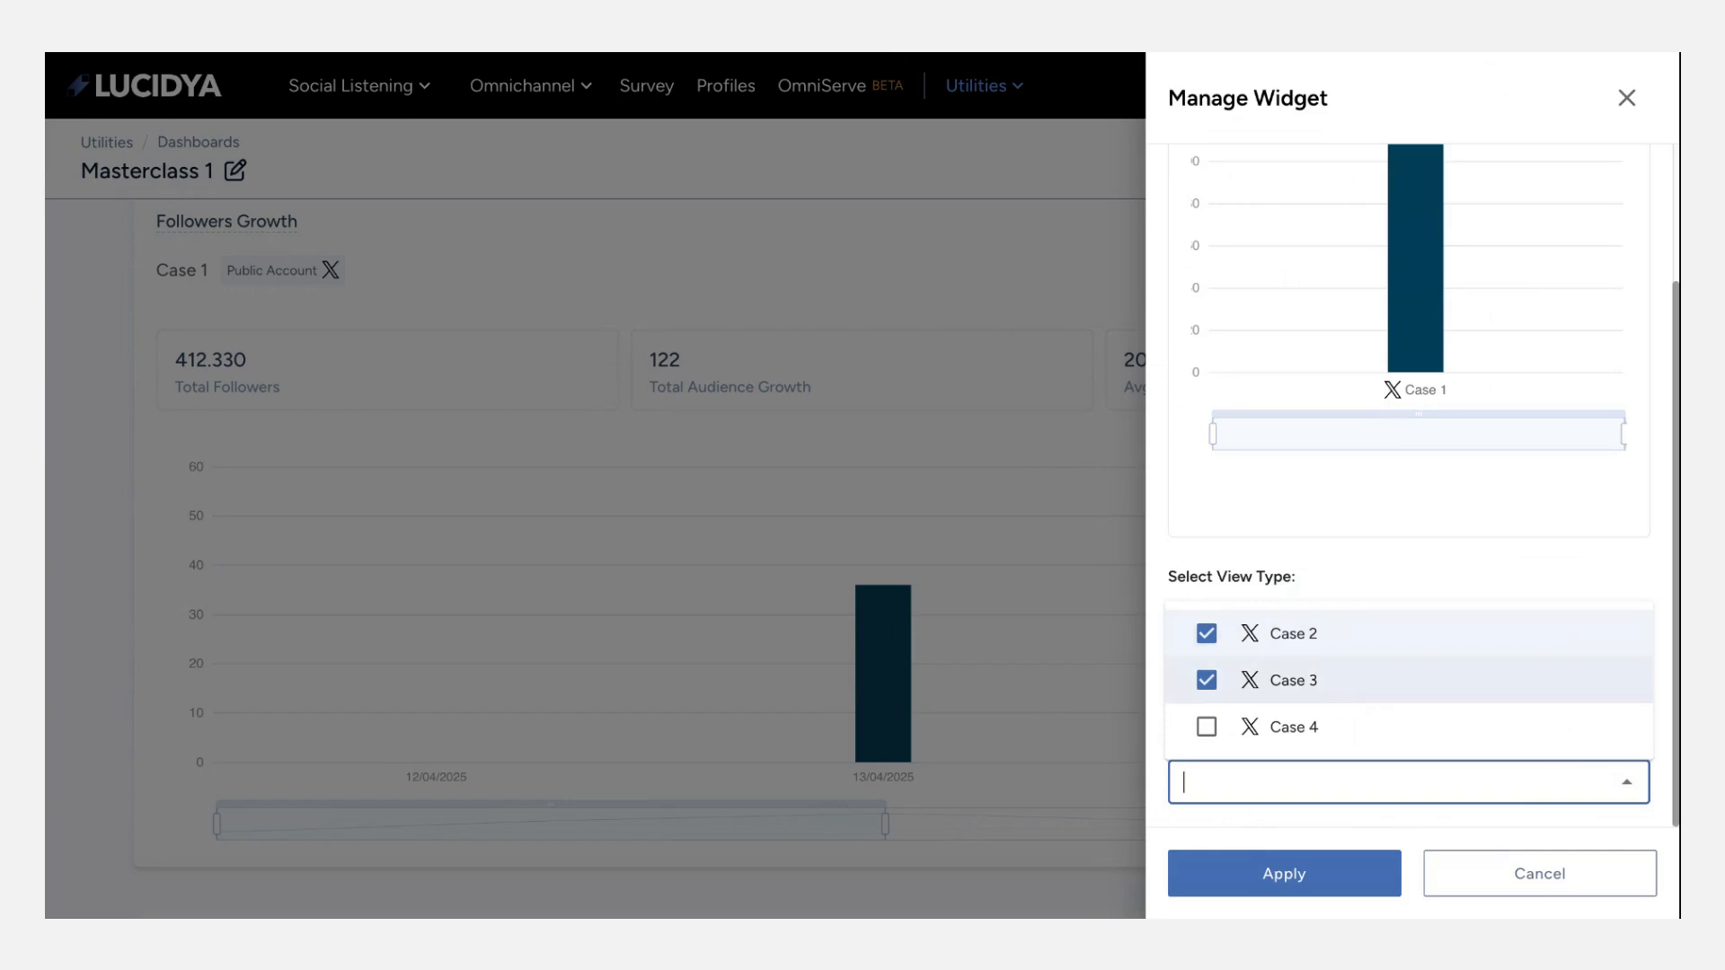
left_click(1333, 723)
left_click(1359, 864)
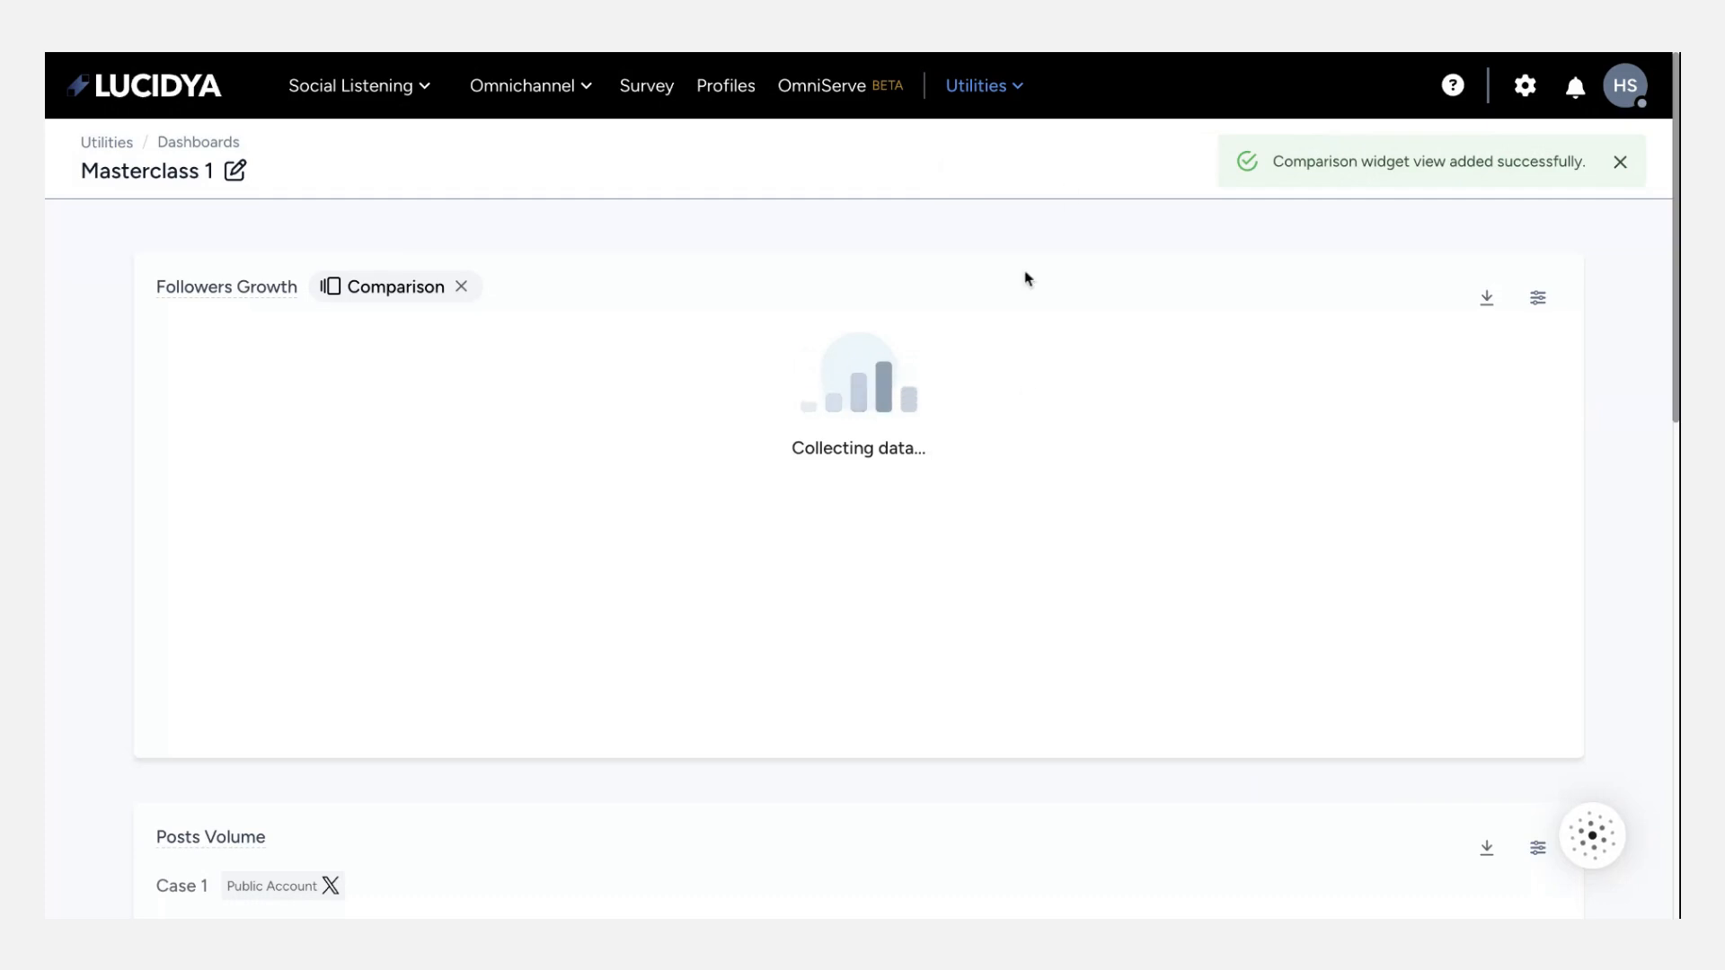
Look through the dashboard's comparison widgets, from followers growth, posts and comments volume to top languages and gender distribution
scroll(884, 415, "down", 6)
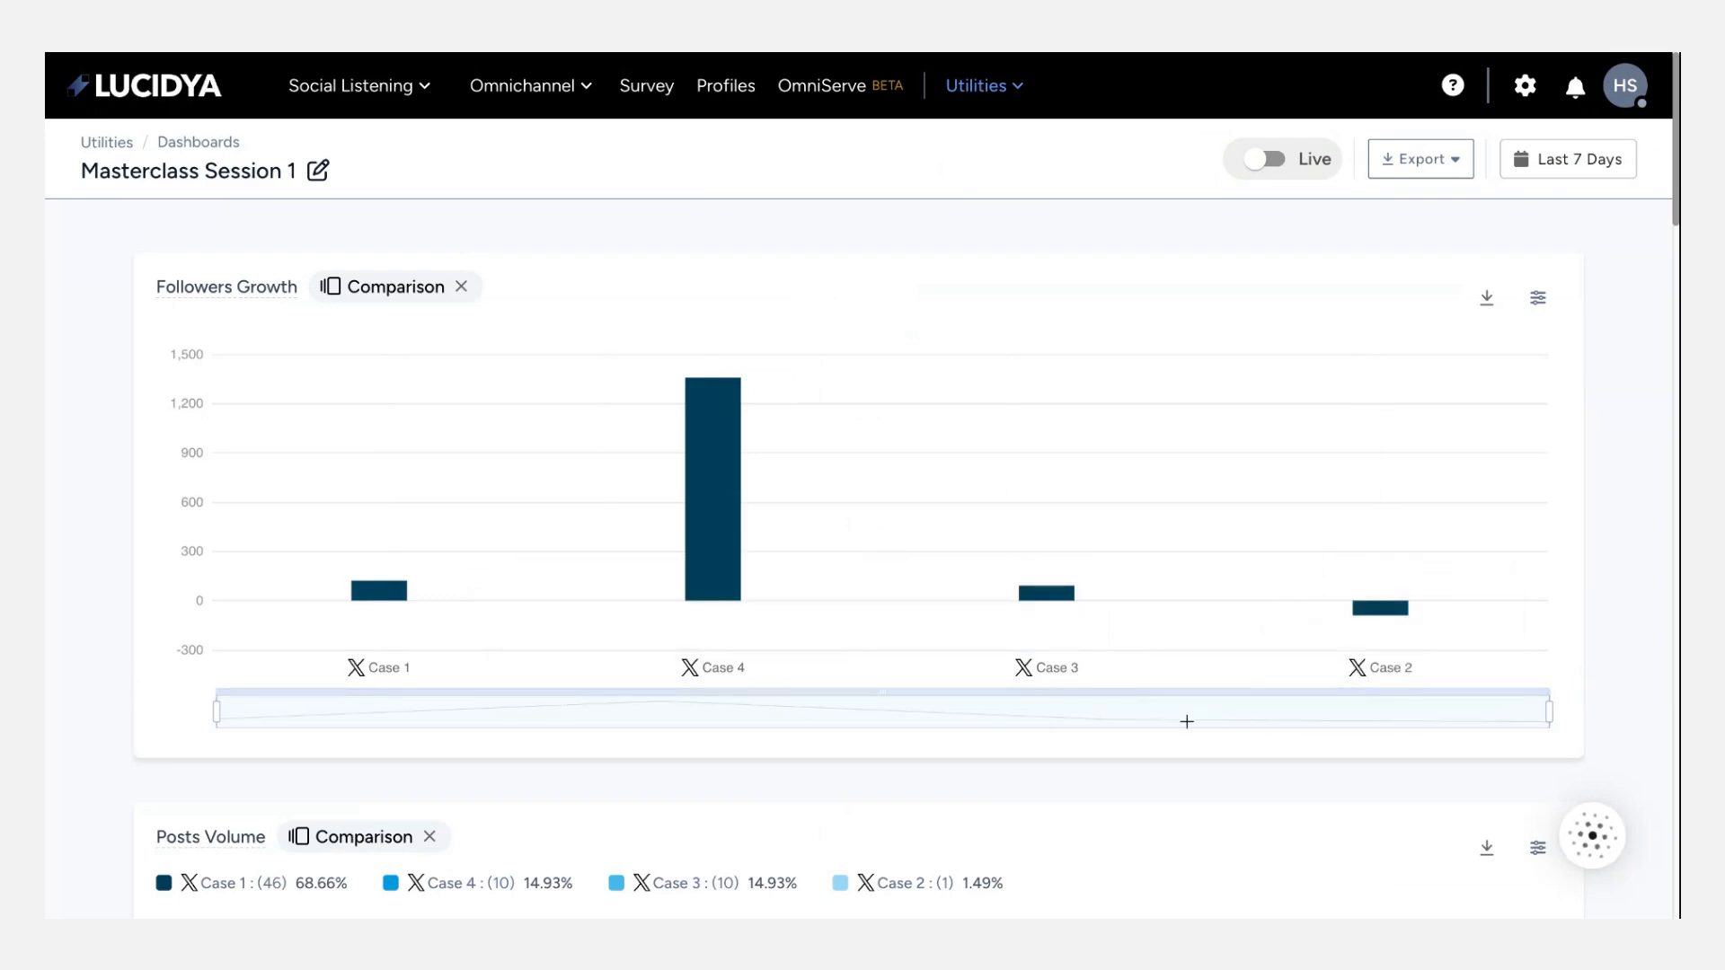
scroll(1186, 721, "down", 5)
scroll(1150, 762, "down", 14)
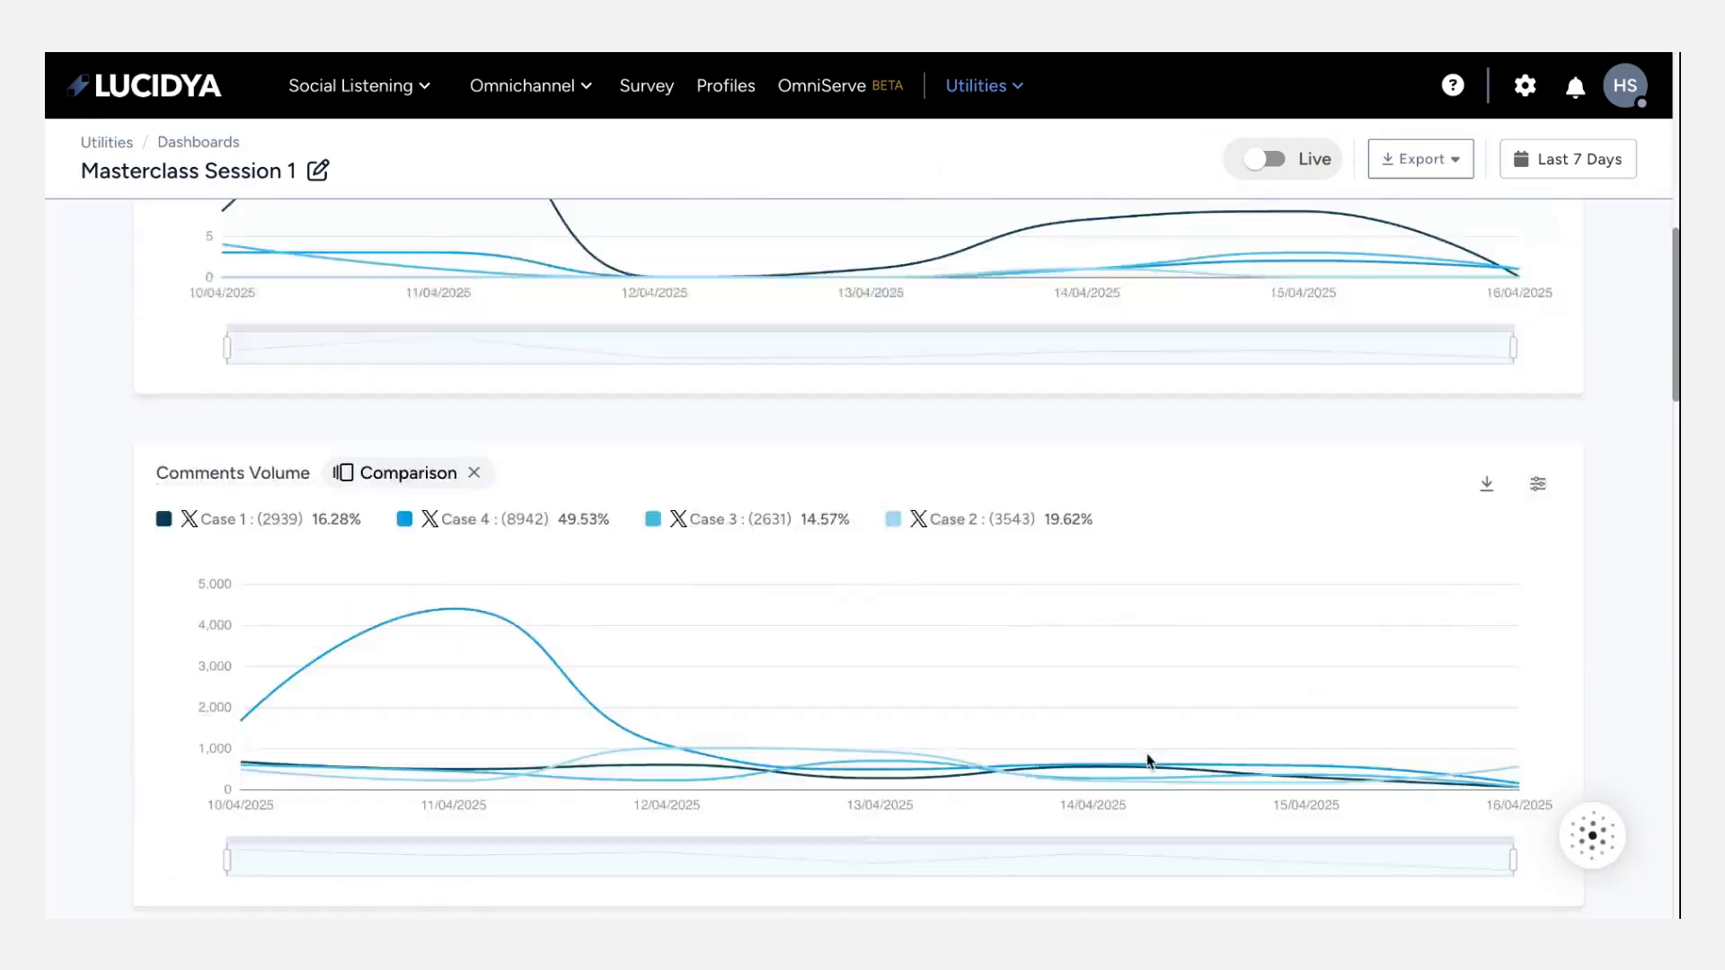
scroll(1150, 762, "up", 2)
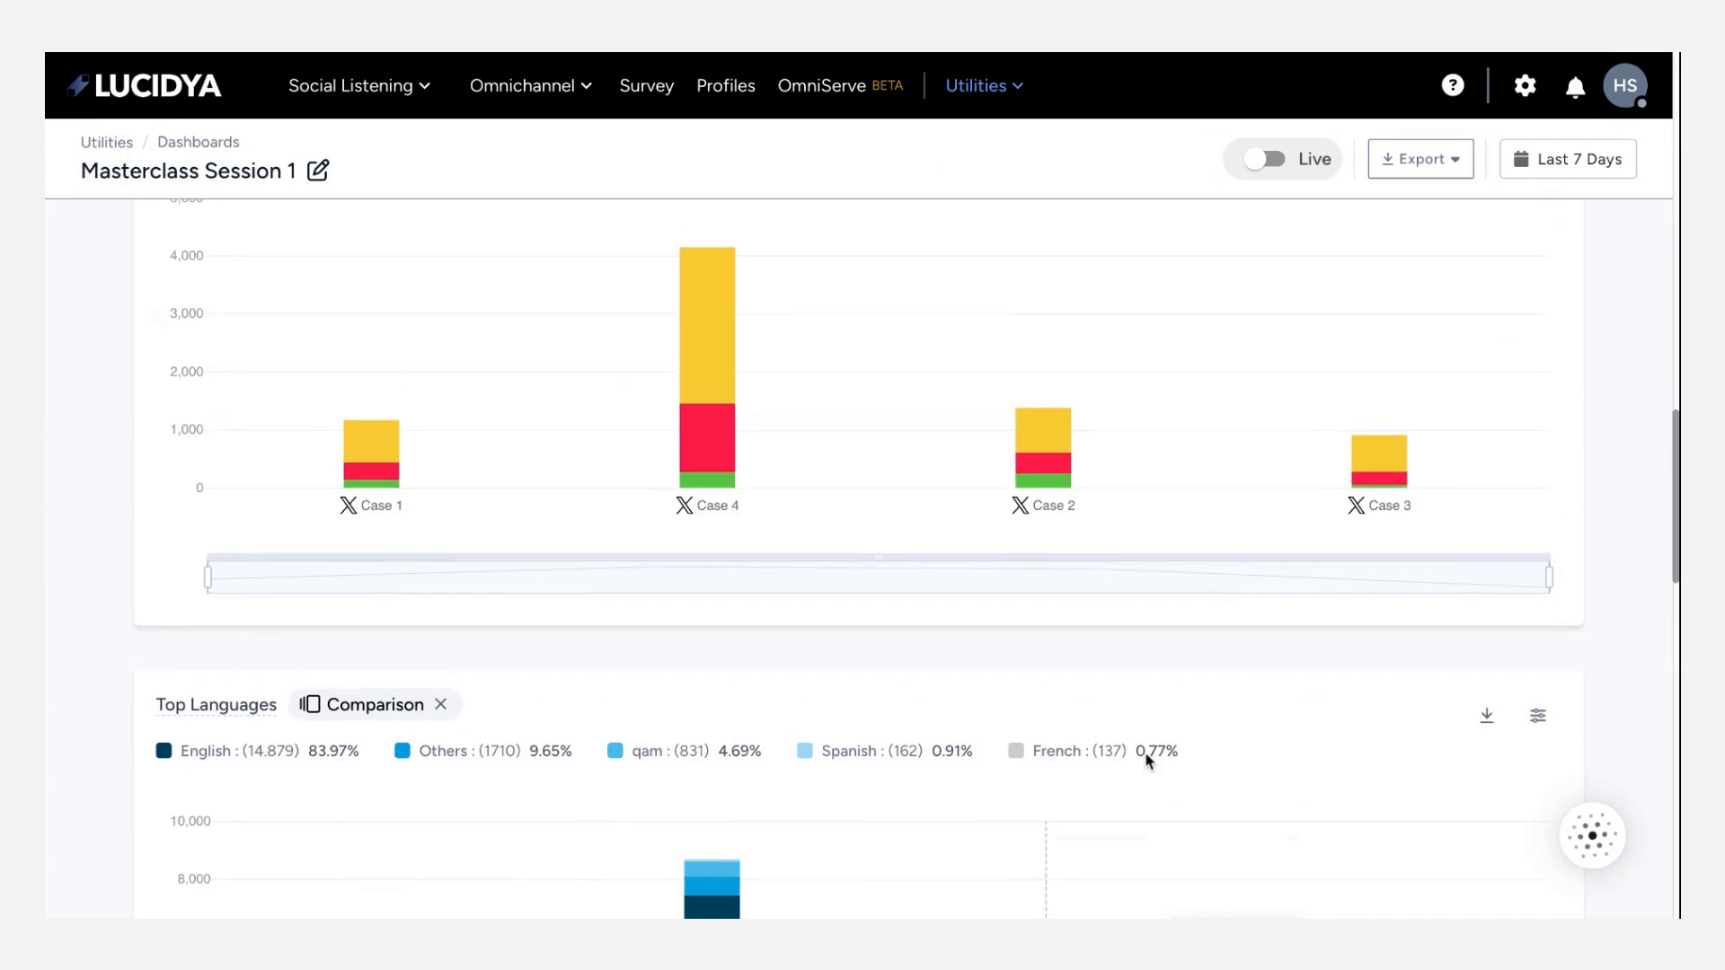
scroll(1147, 762, "up", 1)
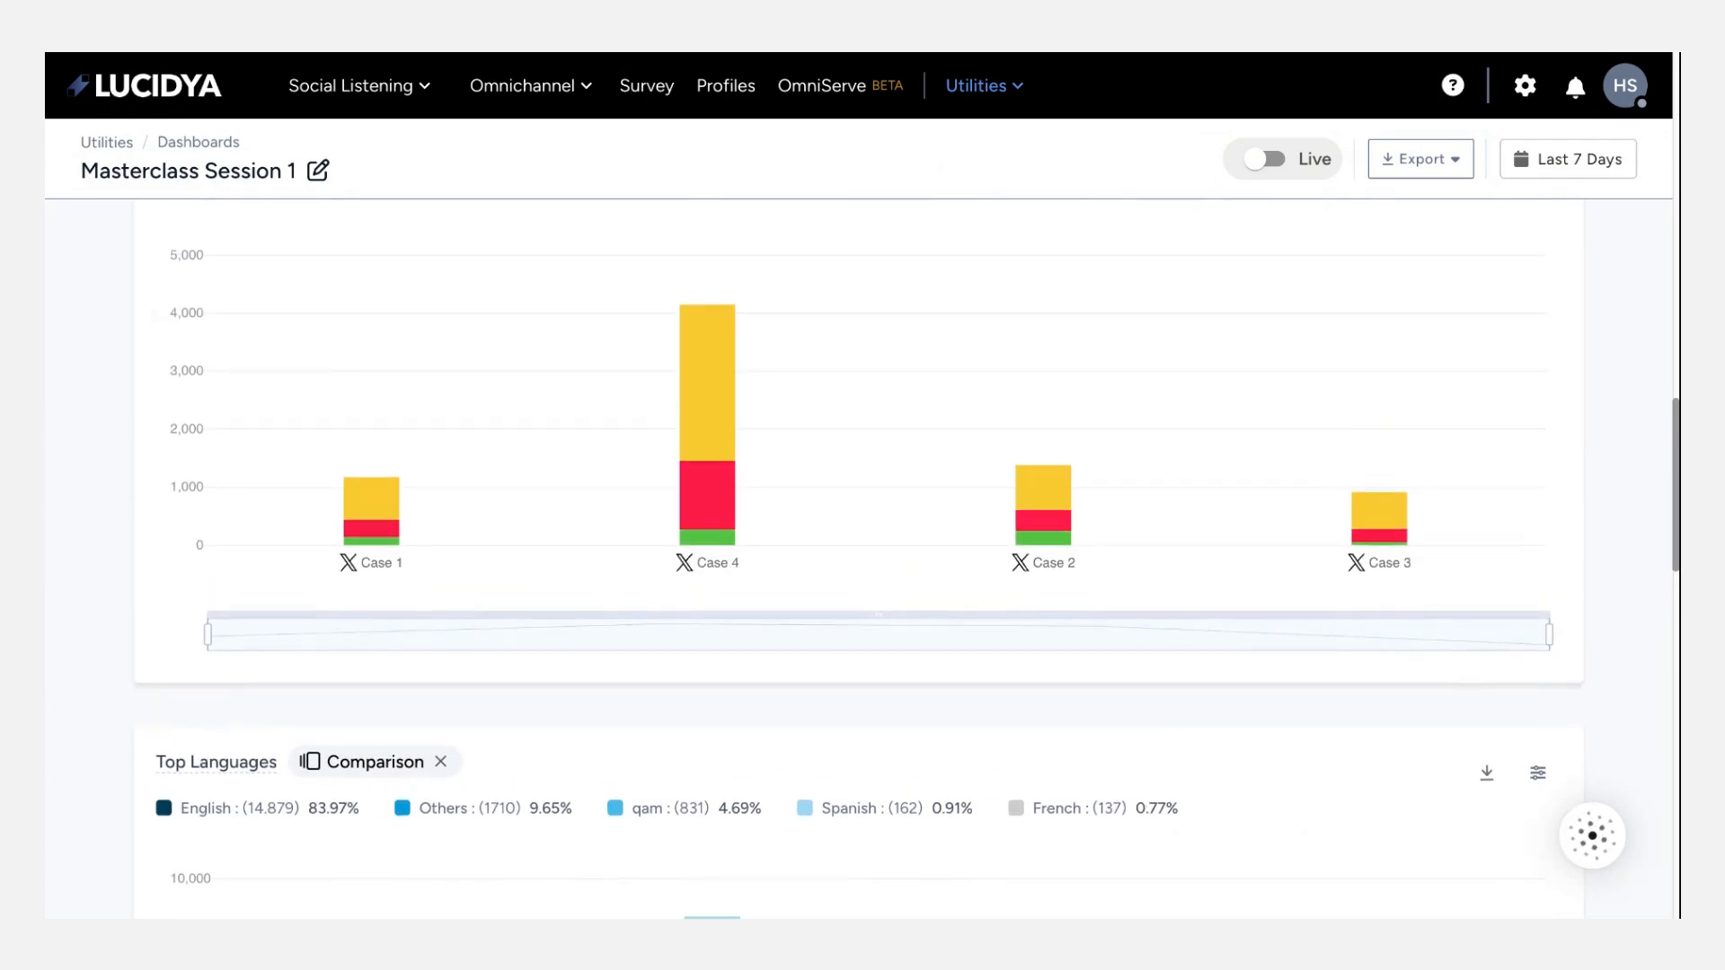
scroll(931, 558, "down", 17)
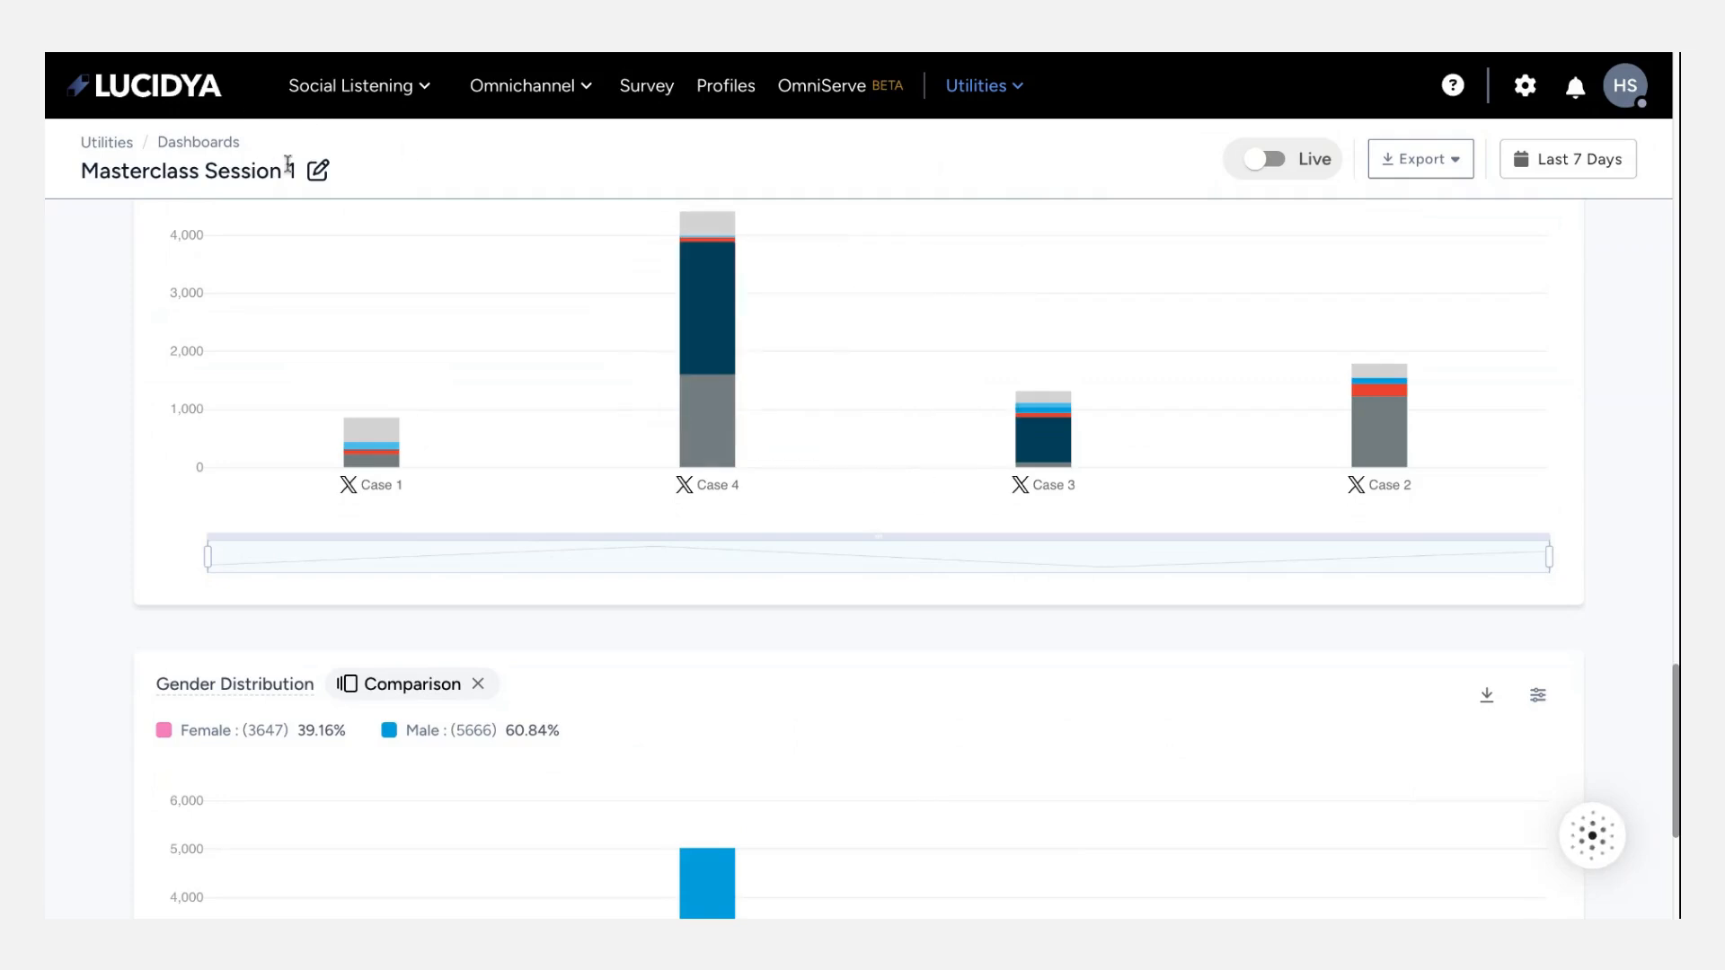
Open the Masterclass Session 1 dashboard for editing, check its monitor selection, and leave without saving changes
left_click(315, 171)
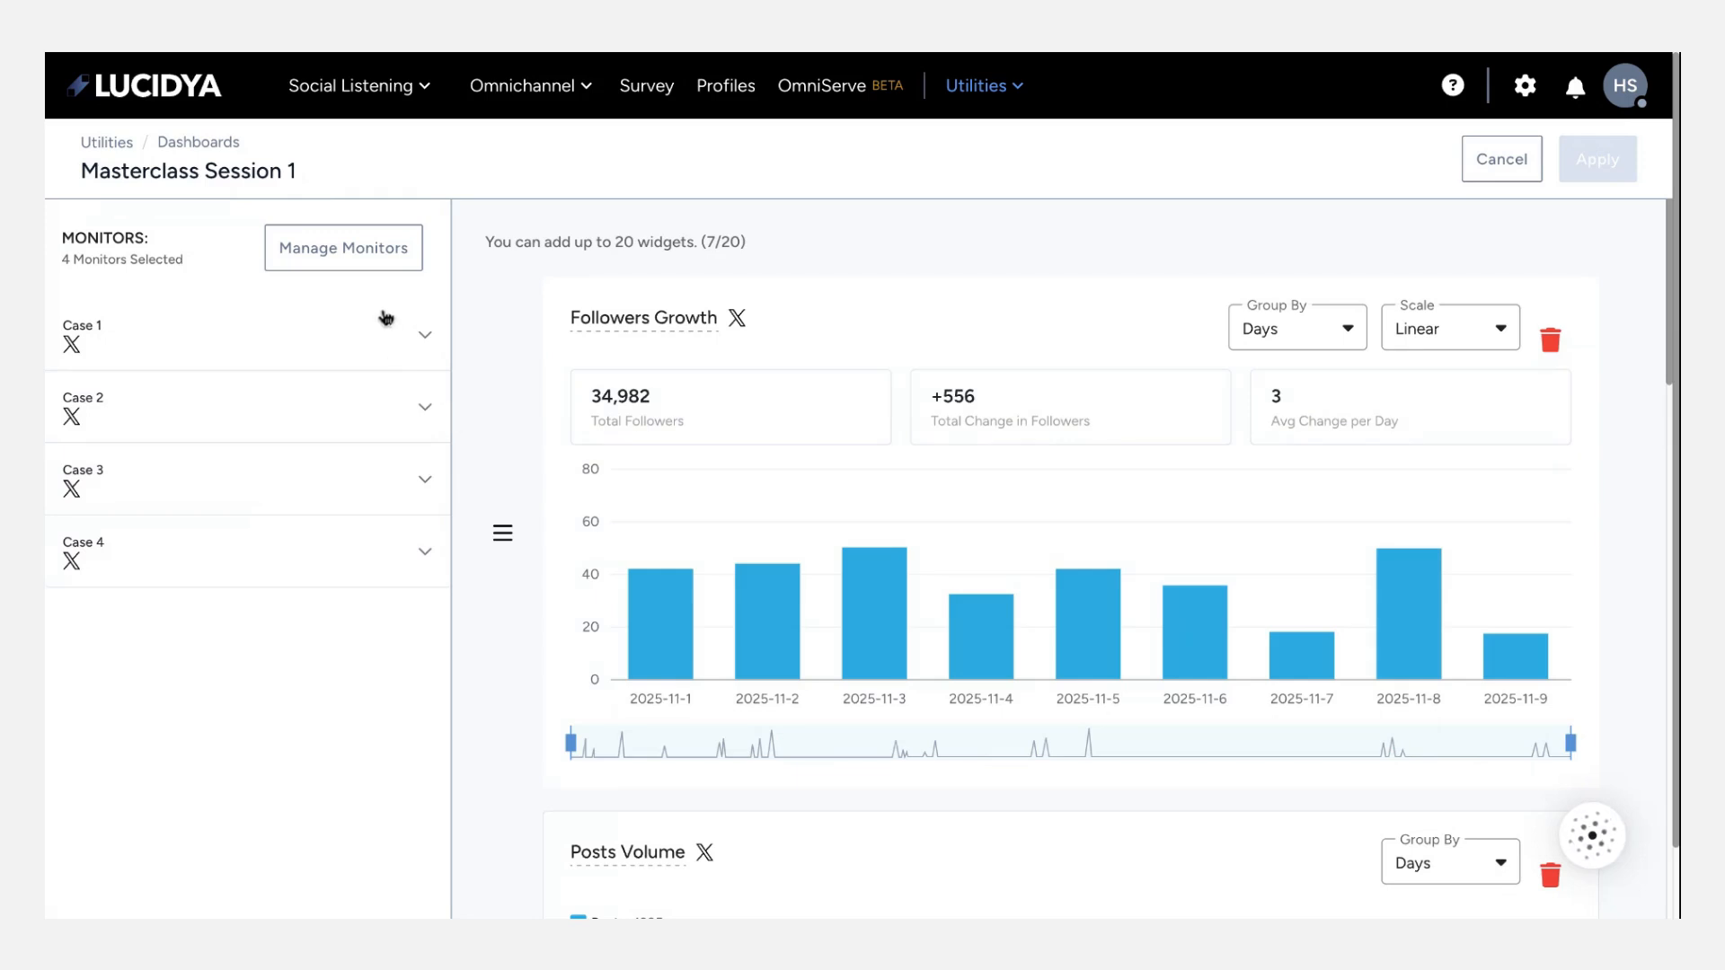
left_click(358, 246)
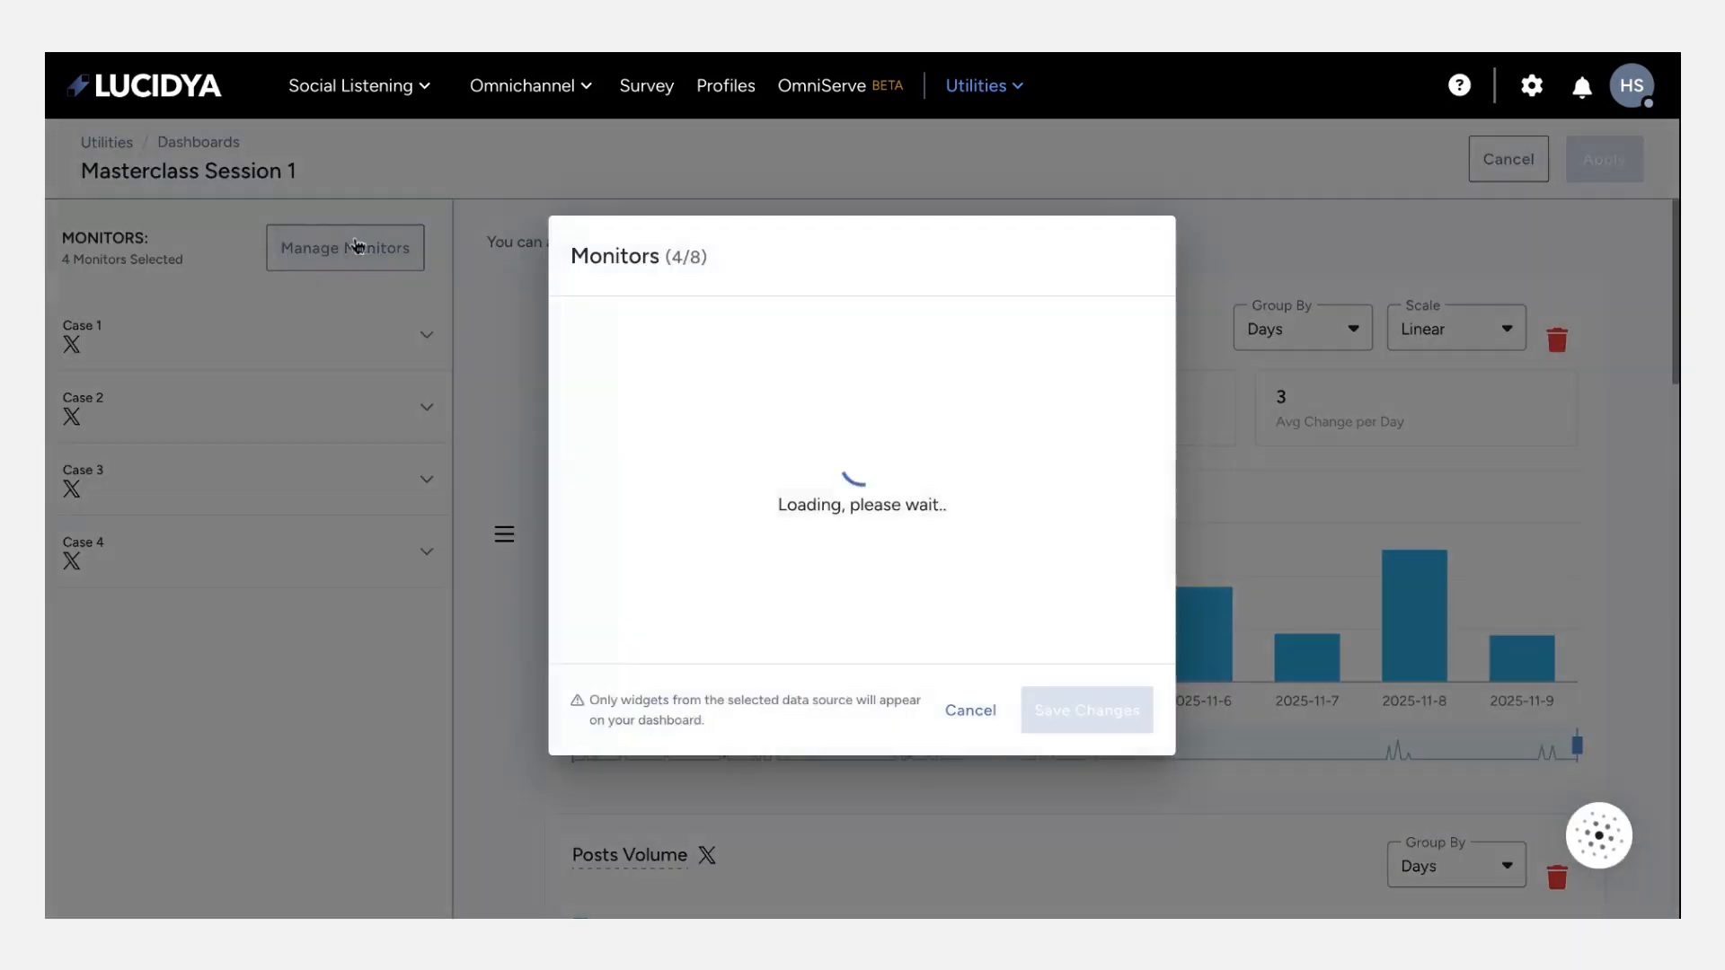
left_click(1000, 703)
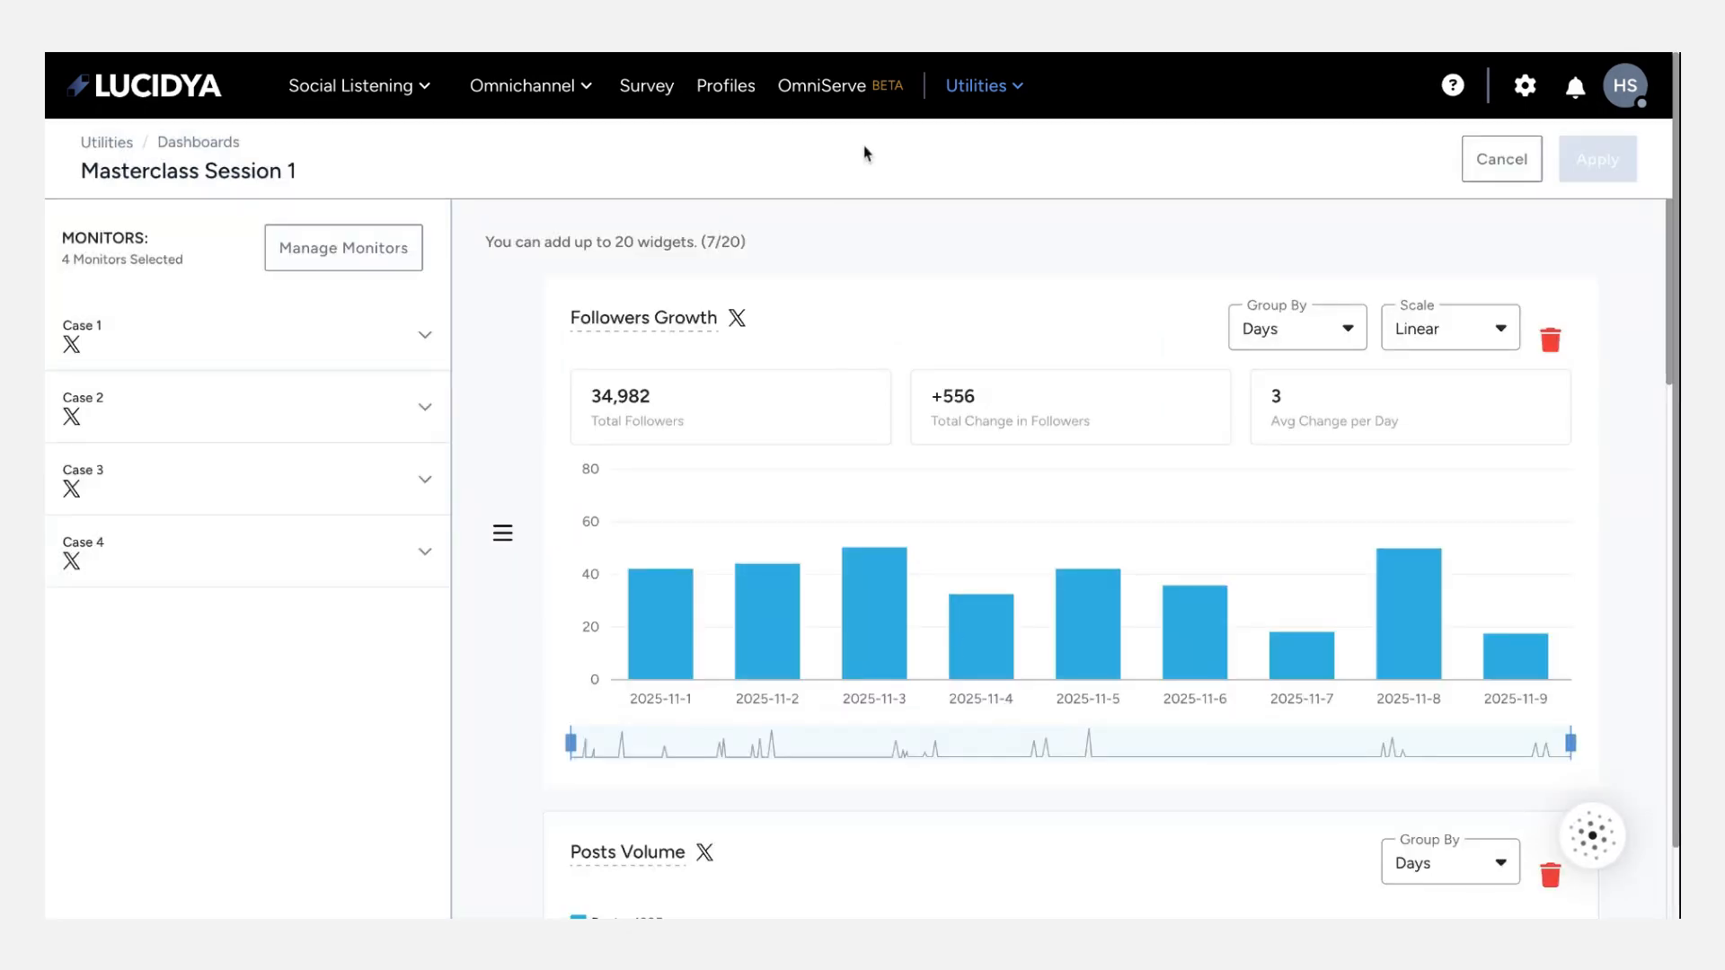
left_click(976, 85)
left_click(1490, 163)
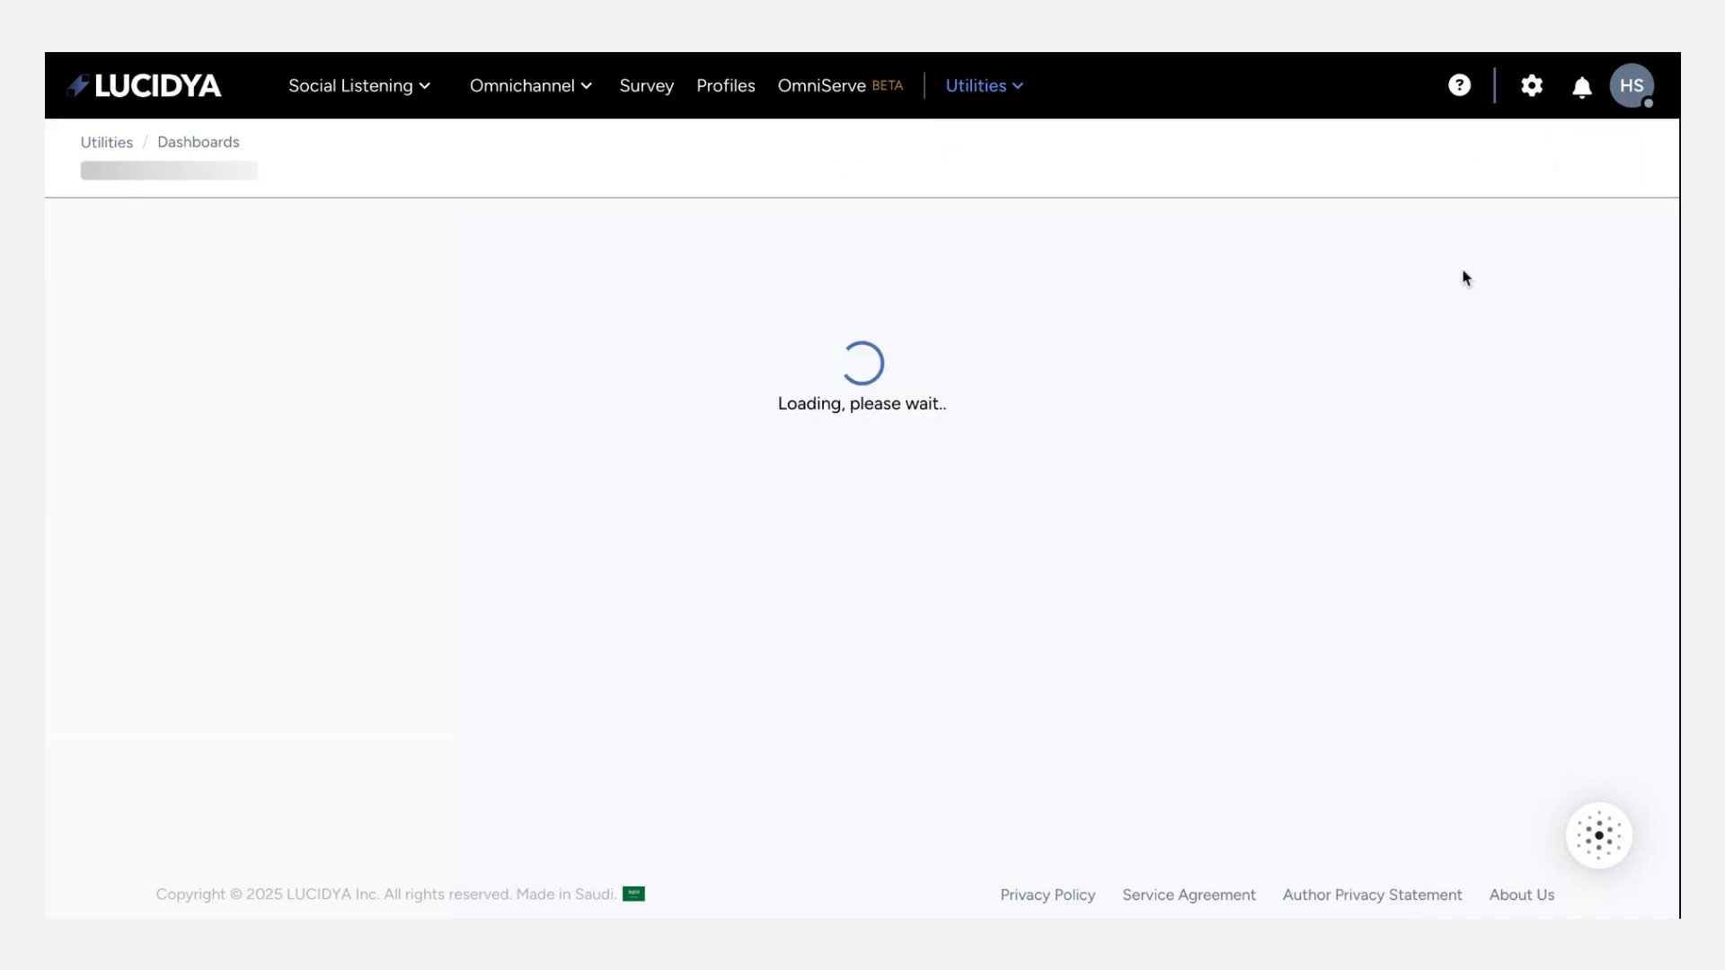
Check the Followers Growth widget's download option and the dashboard's Live mode
left_click(1486, 297)
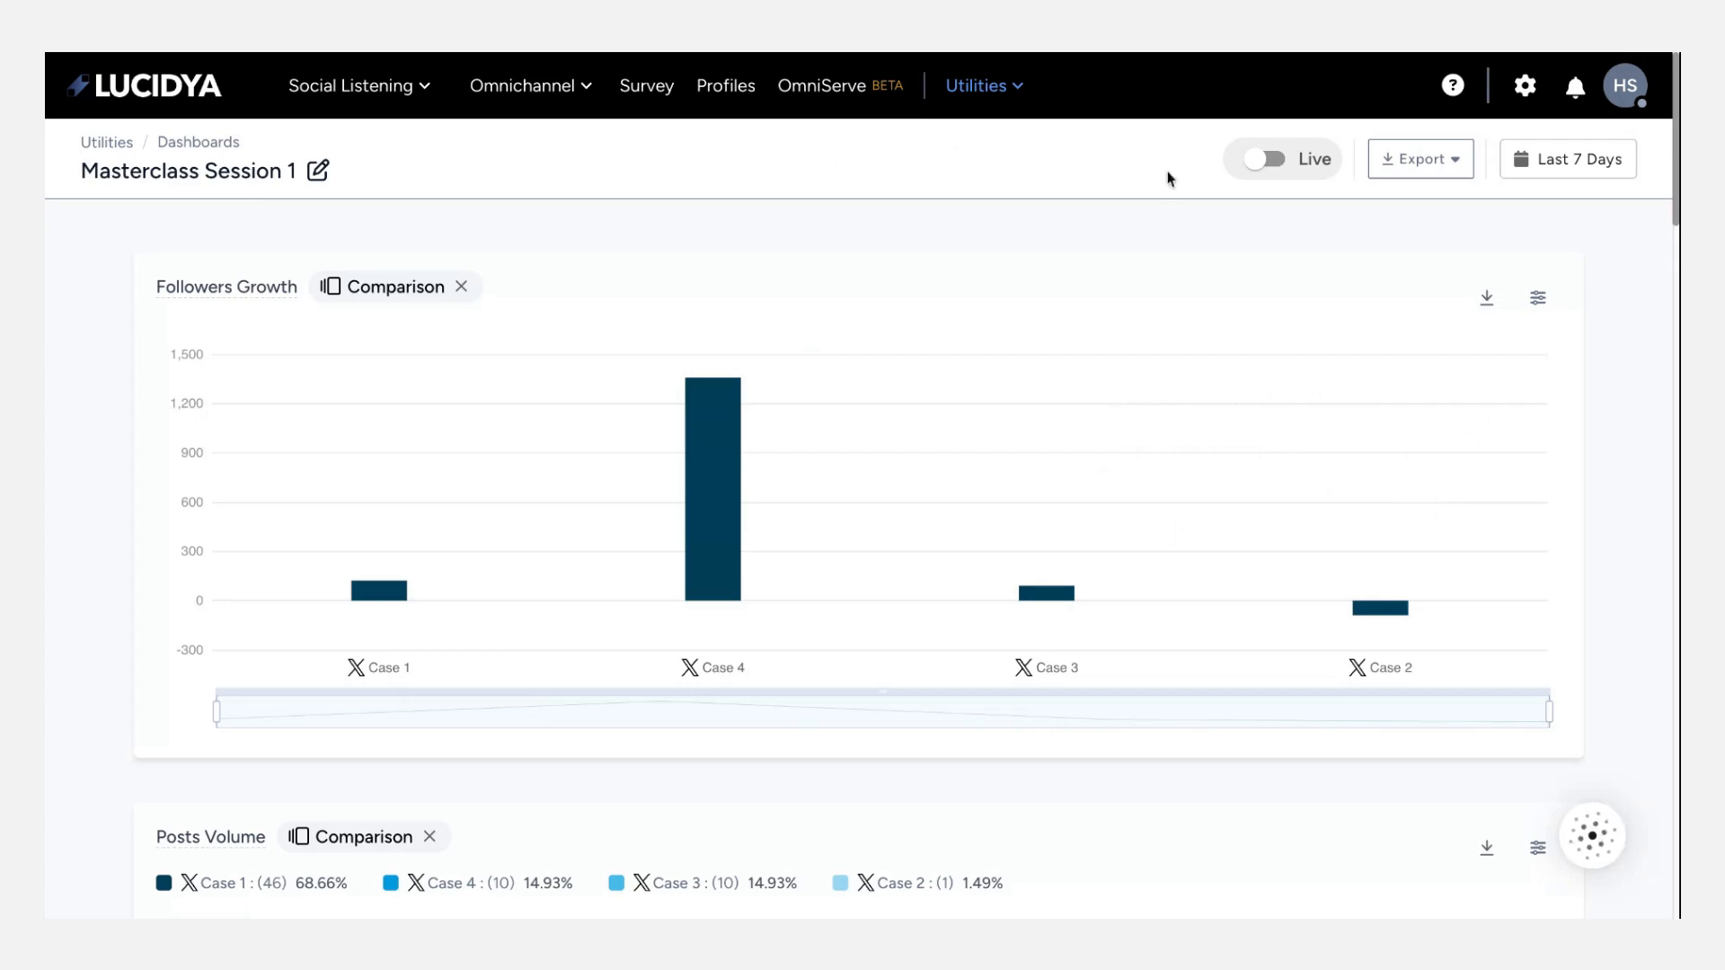
left_click(1250, 164)
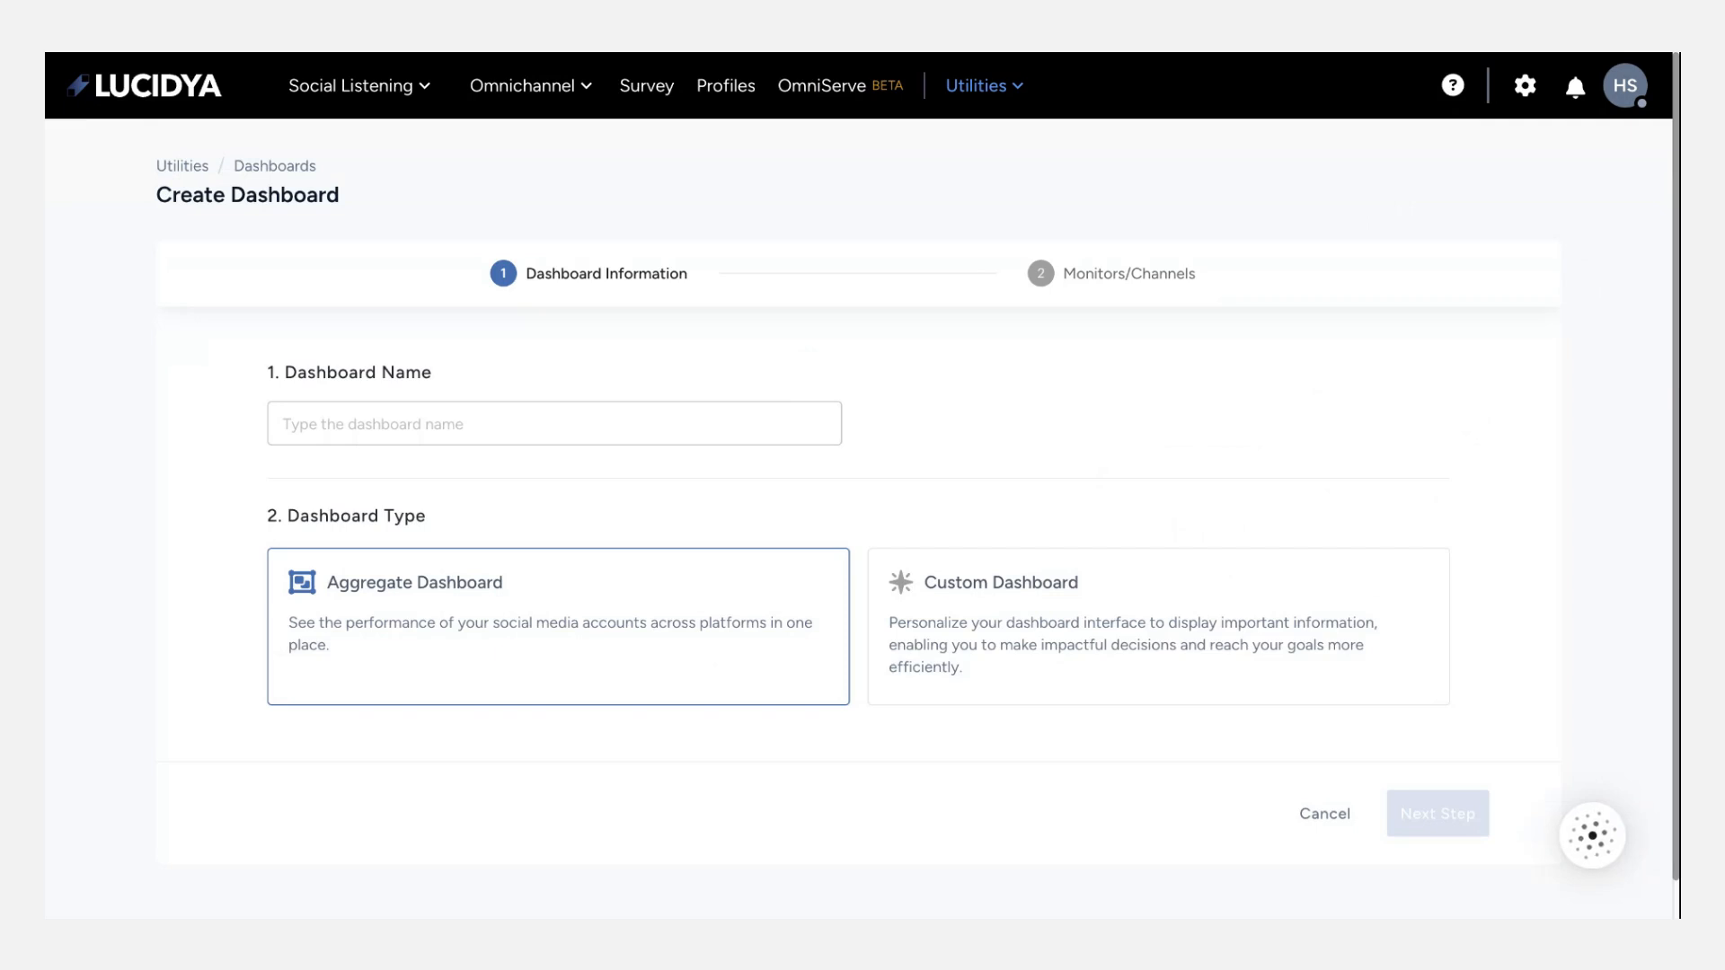
Name the new dashboard "master class 2025", keep the Aggregate Dashboard type, and proceed to the monitor selection
left_click(489, 431)
type("ma")
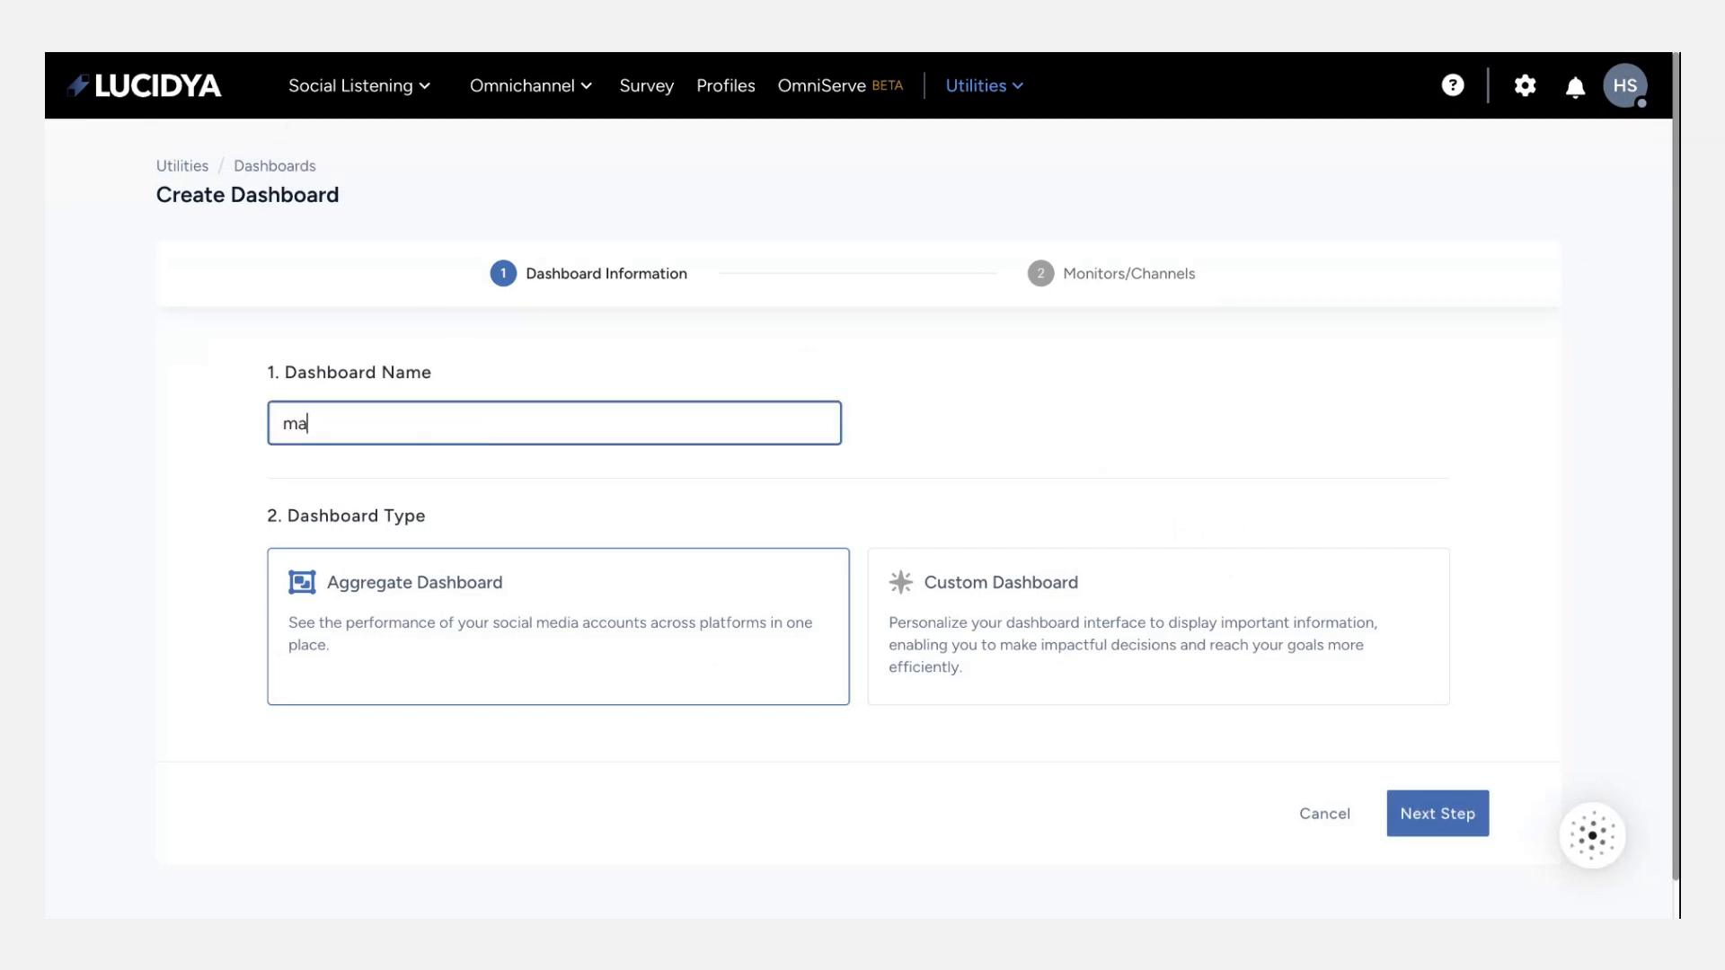
type("ster class 2025")
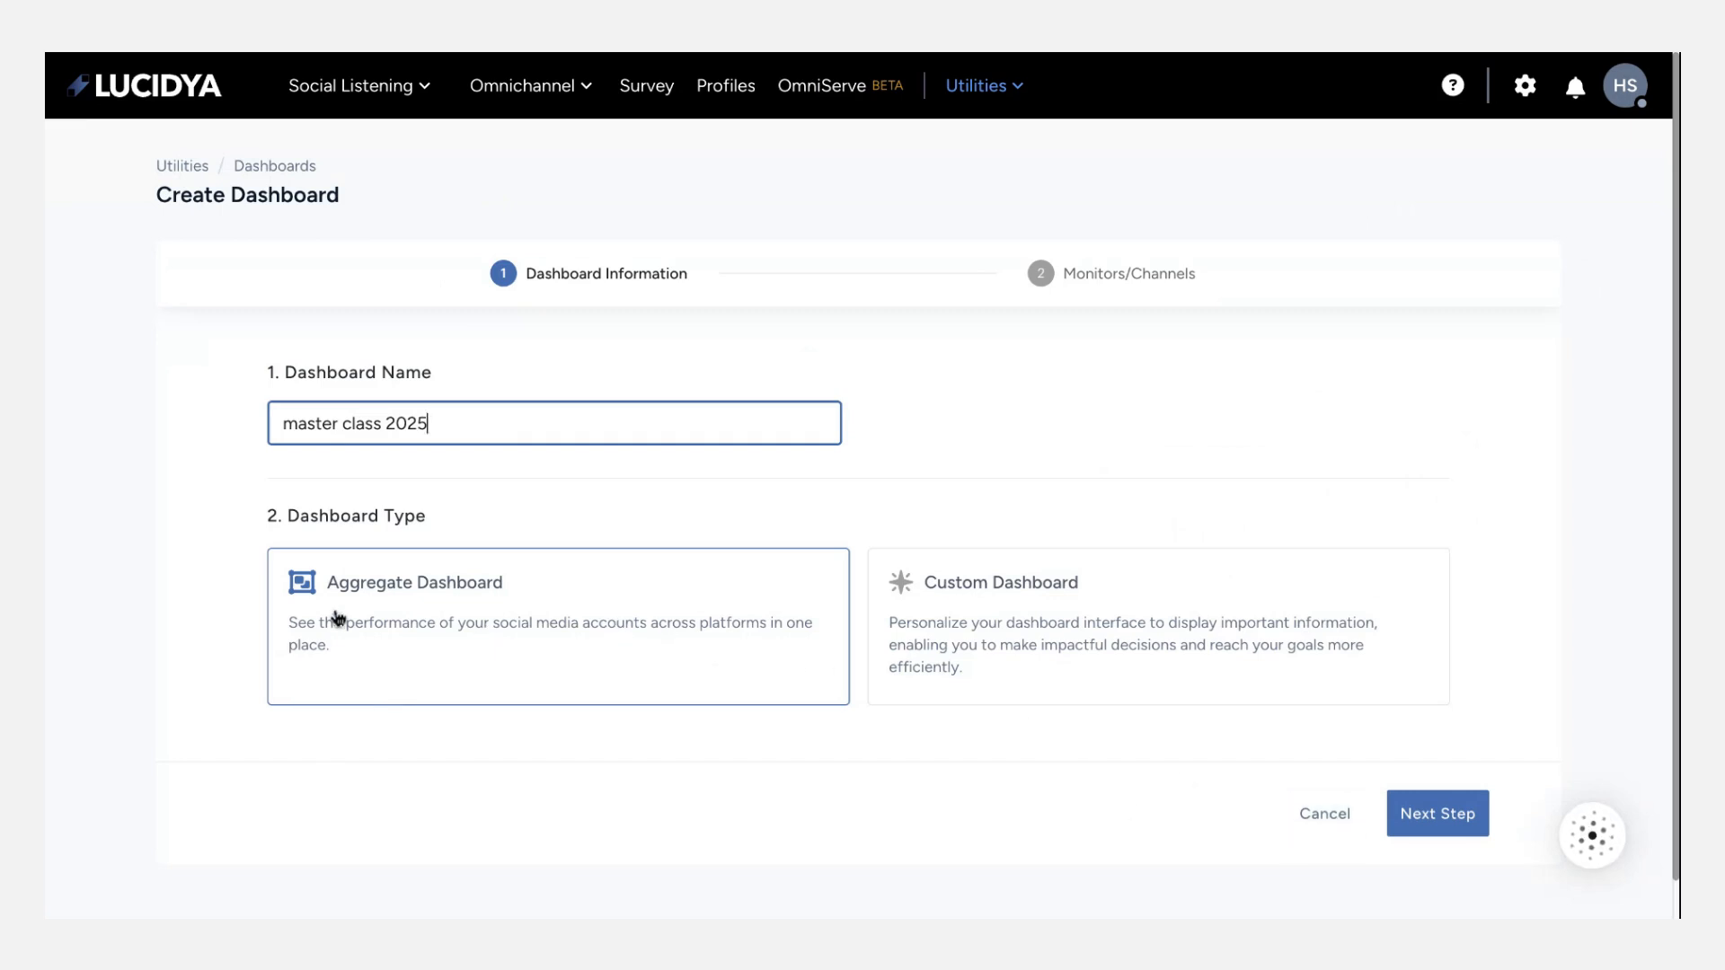
left_click(1428, 813)
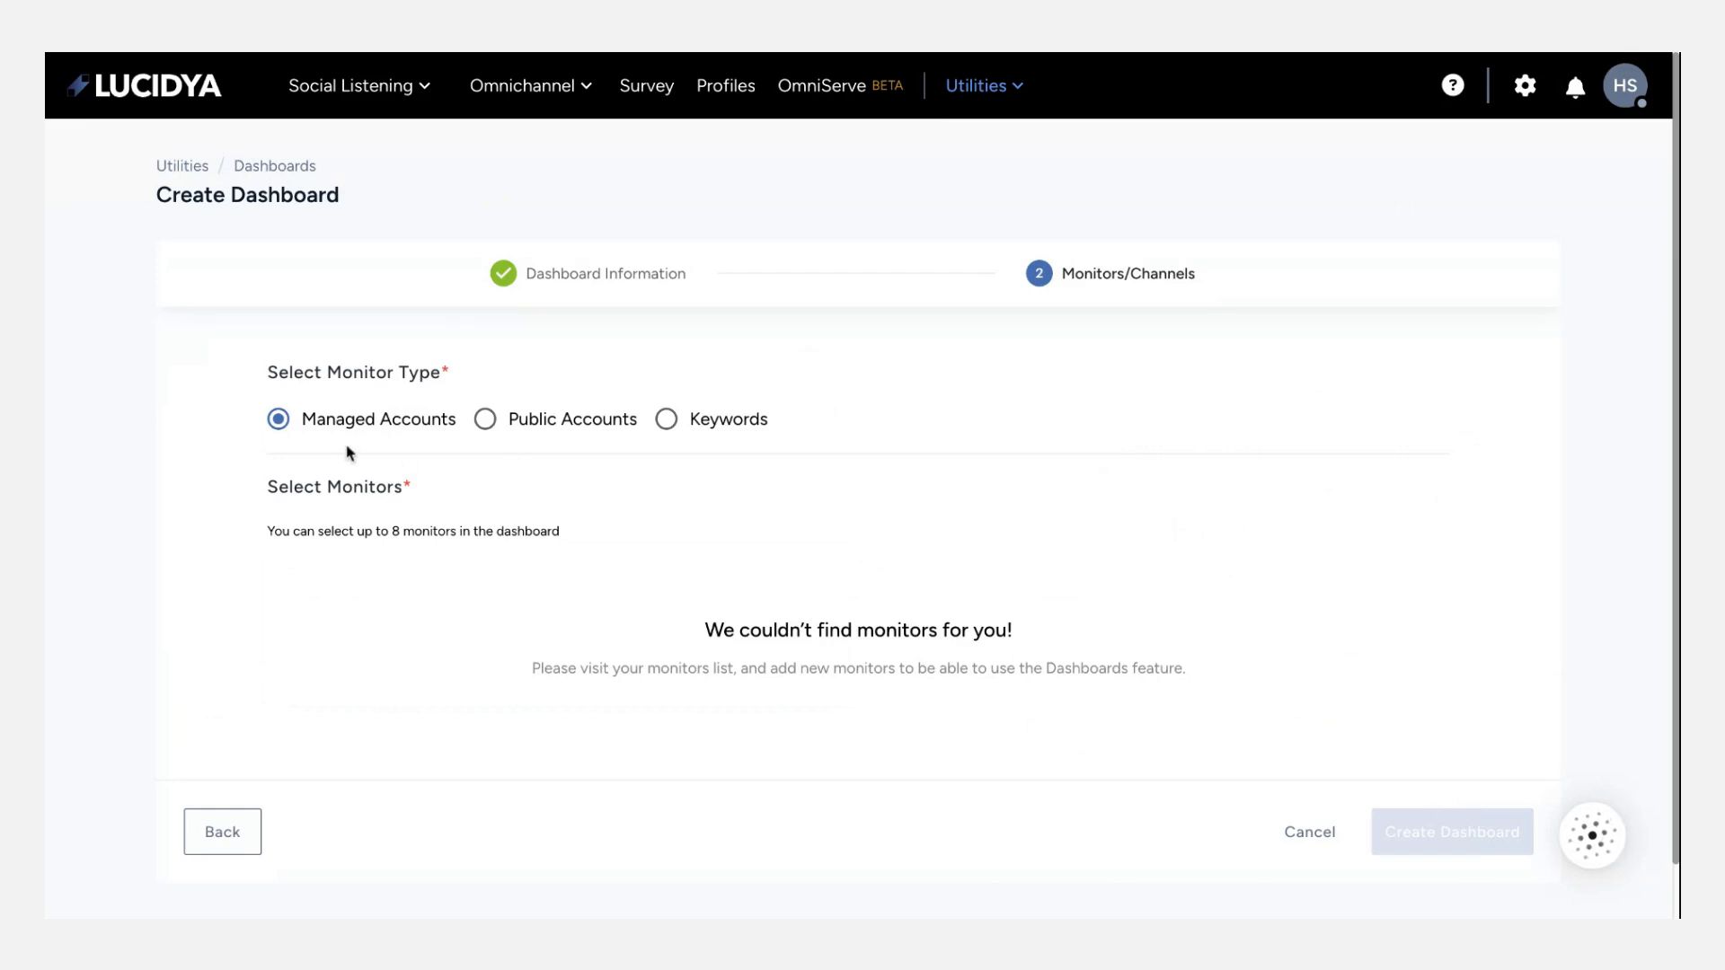
Select the Case 1, Case 2, Case 3 and Case 4 public account monitors and create the aggregate dashboard
left_click(521, 437)
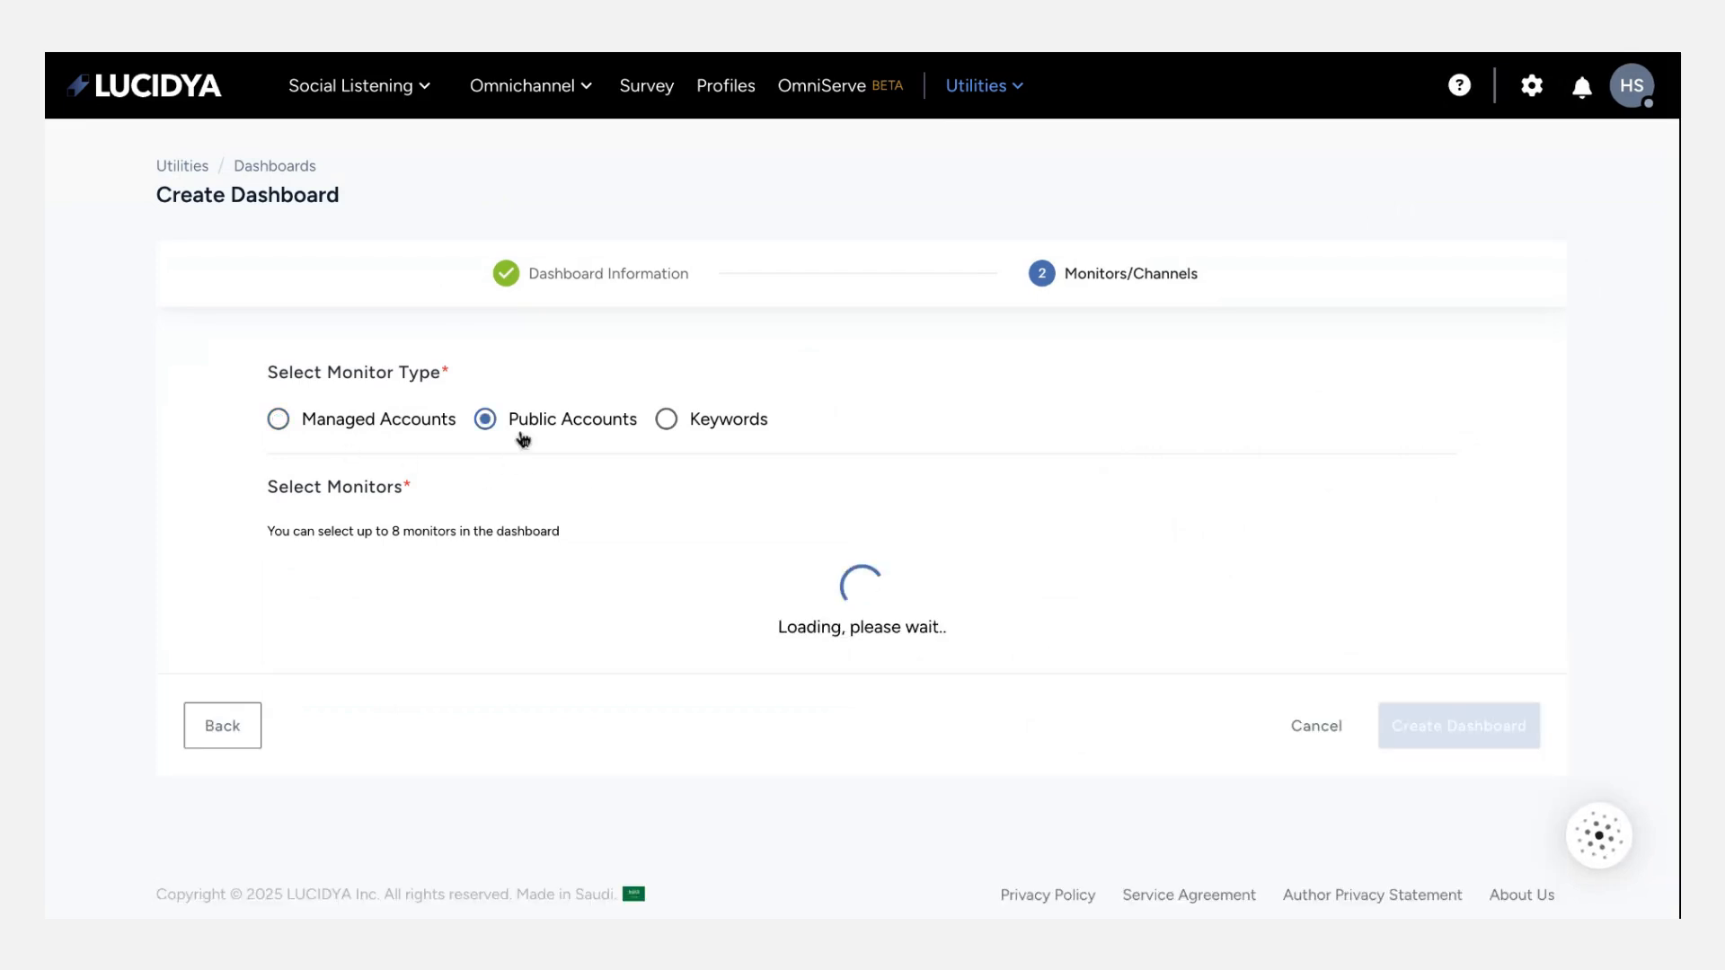
left_click(656, 435)
left_click(607, 435)
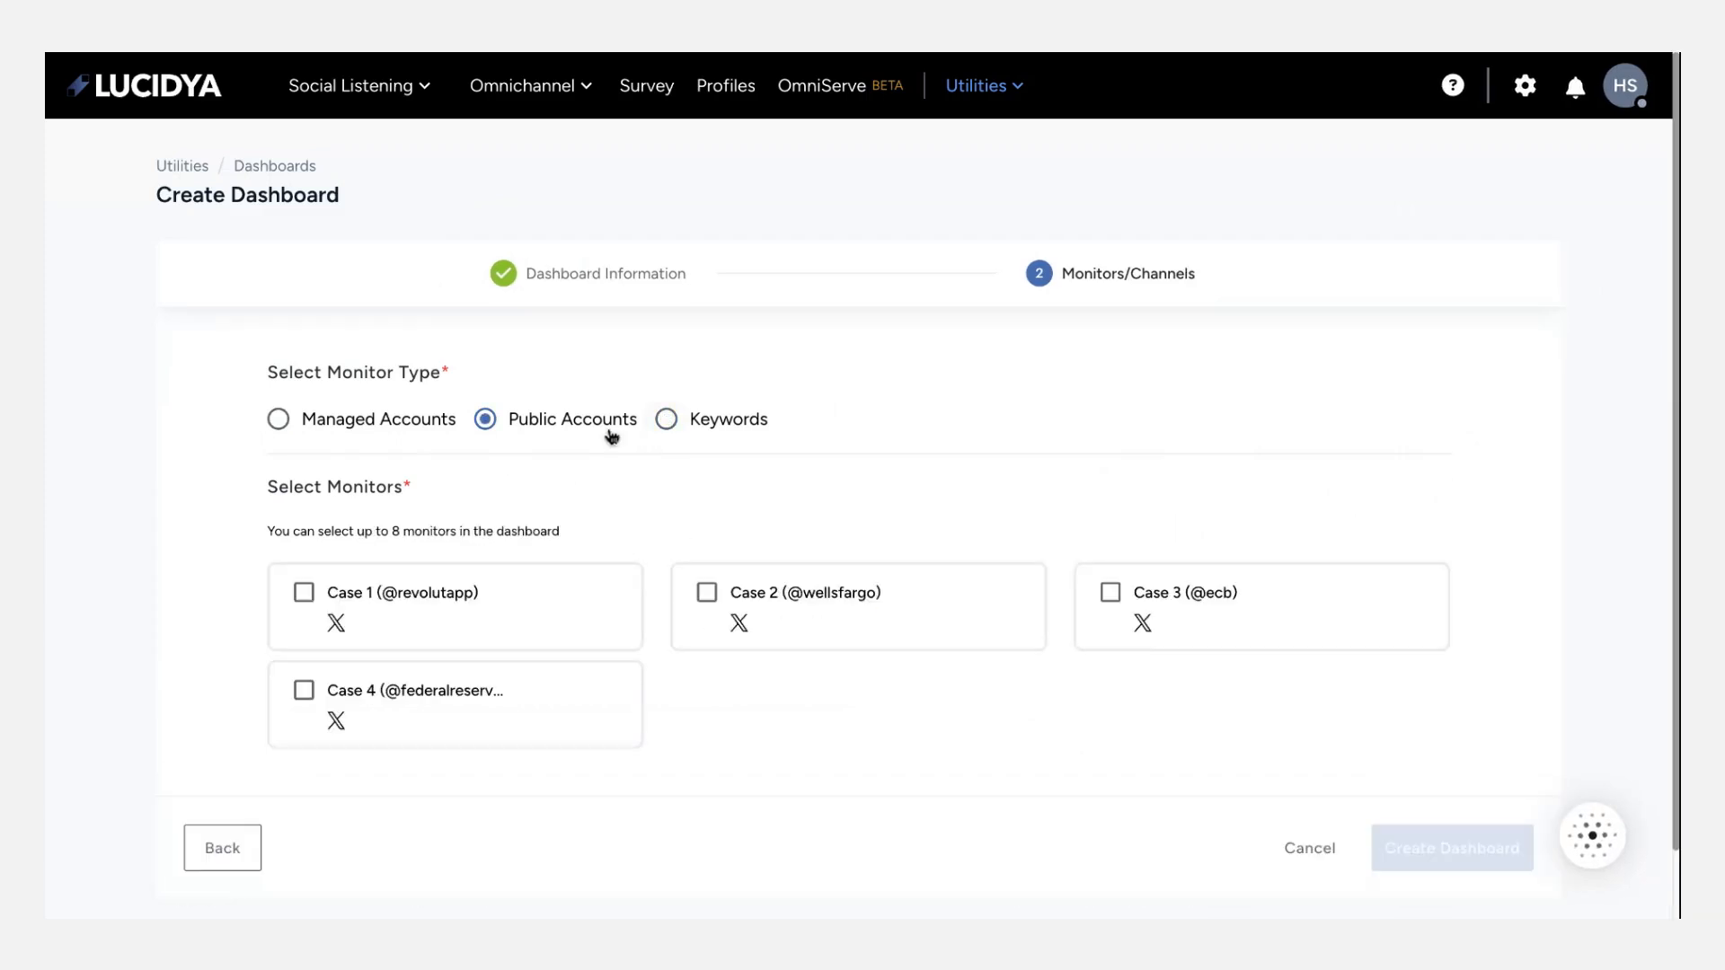
left_click(306, 594)
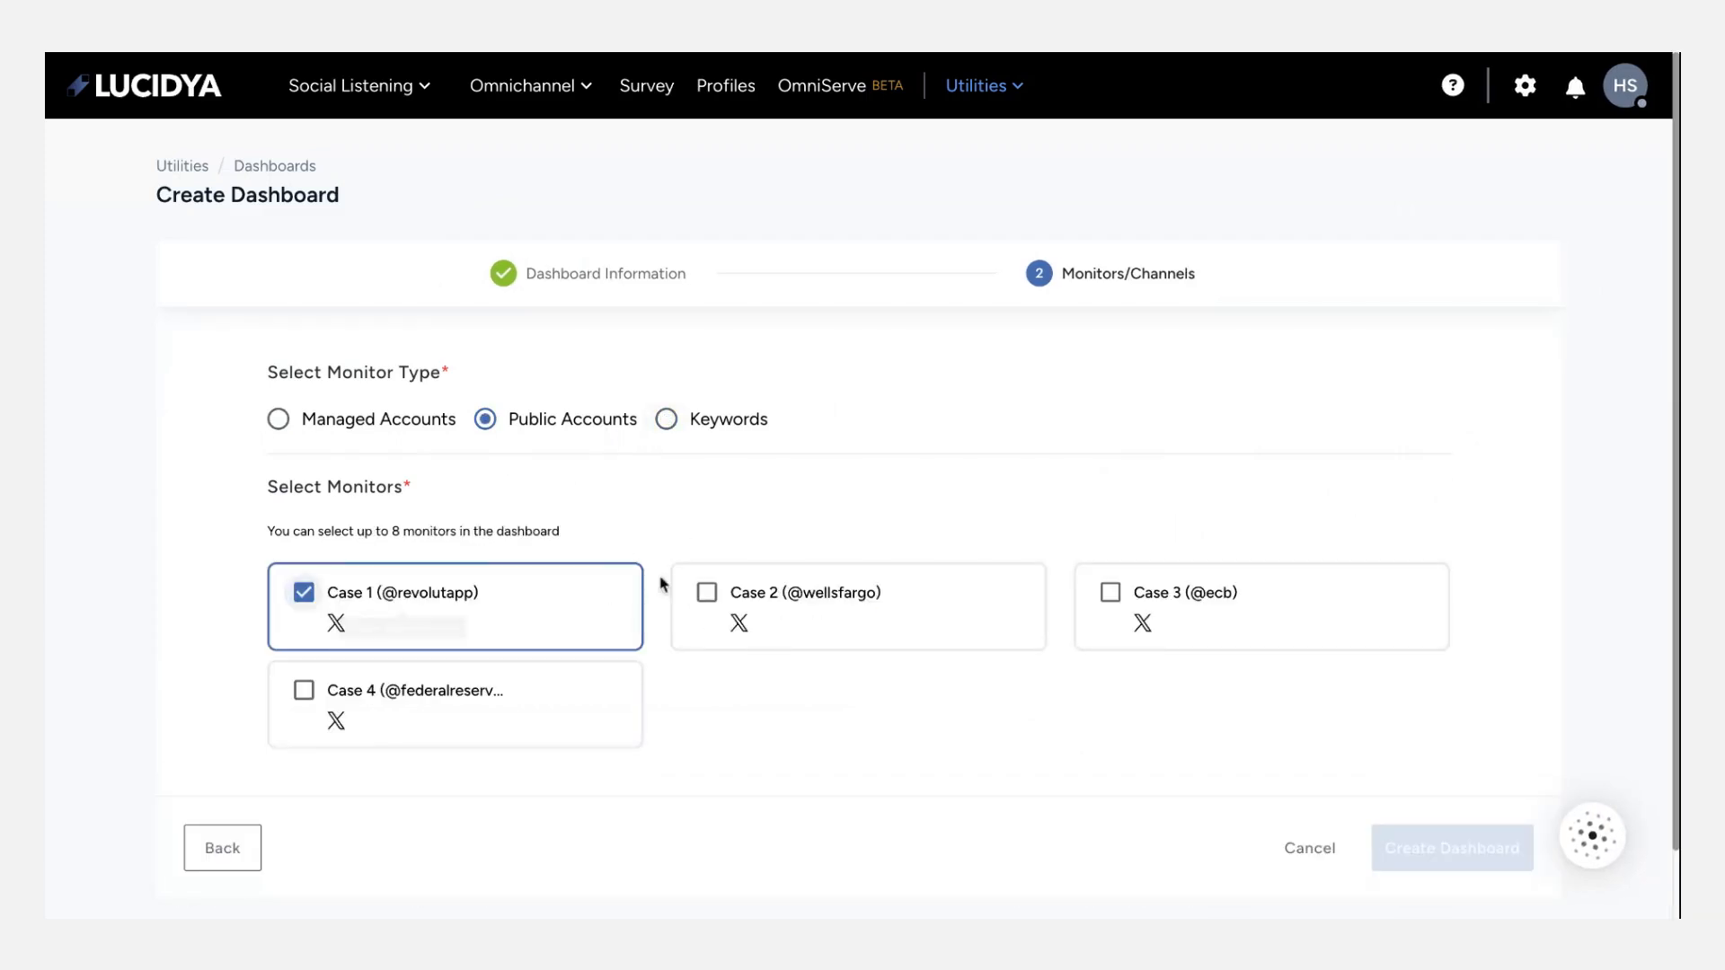
left_click(704, 592)
left_click(1100, 584)
left_click(303, 690)
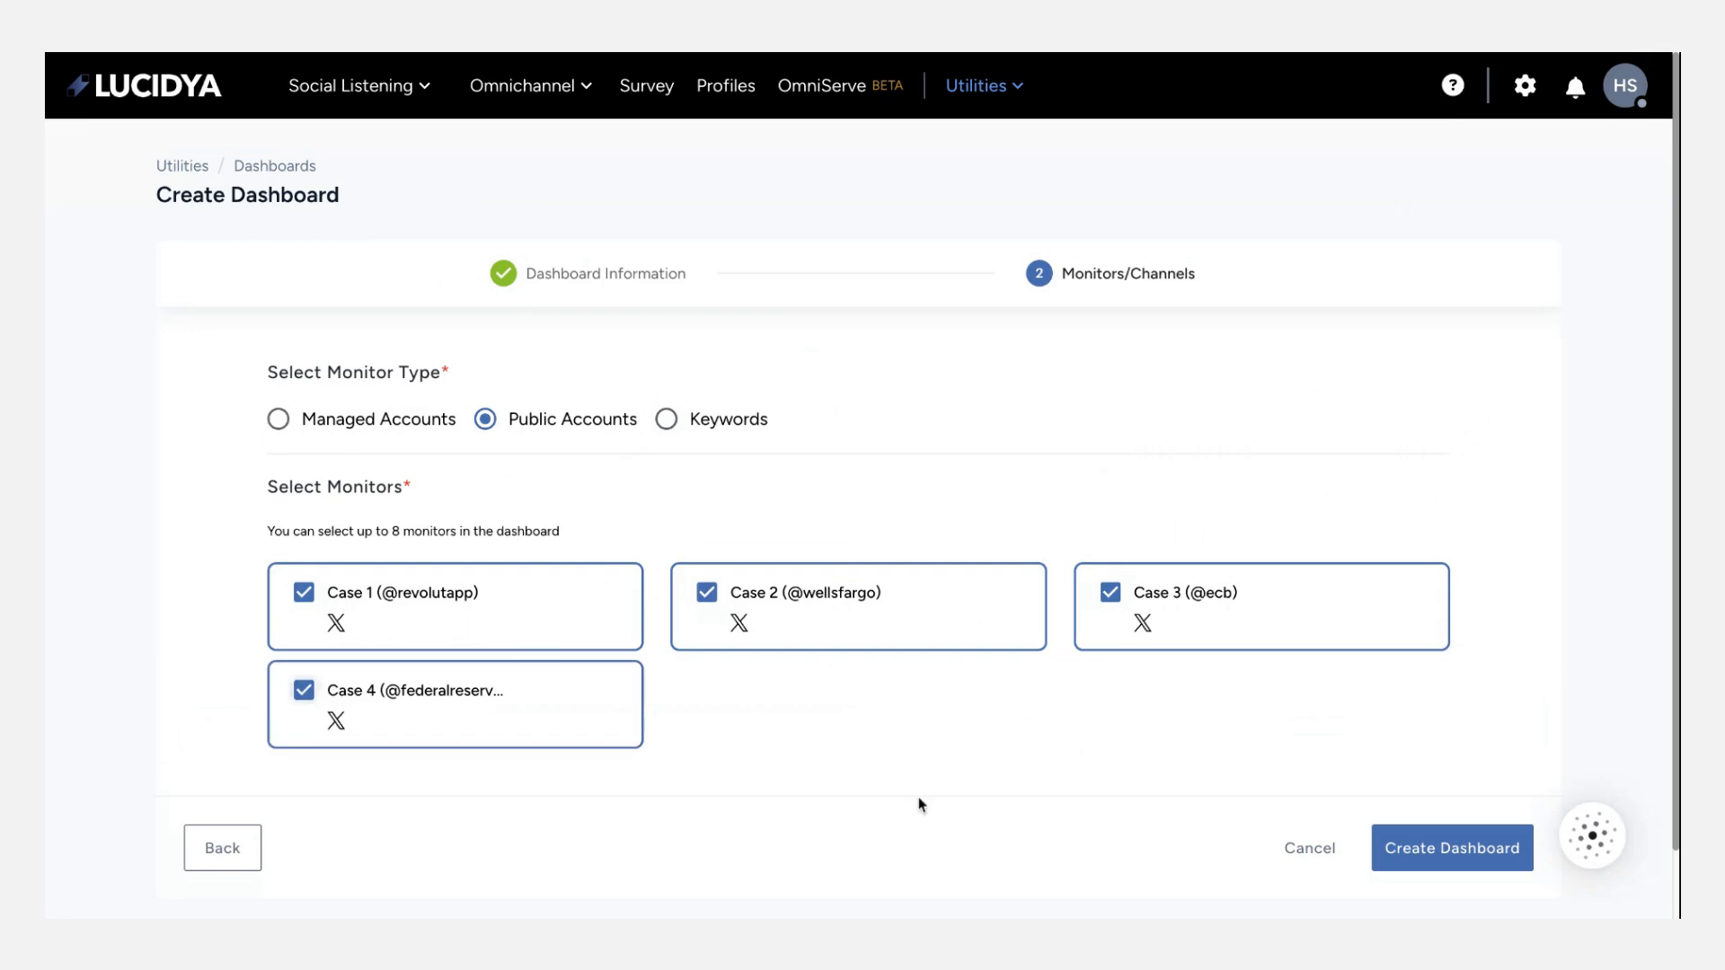
left_click(1471, 861)
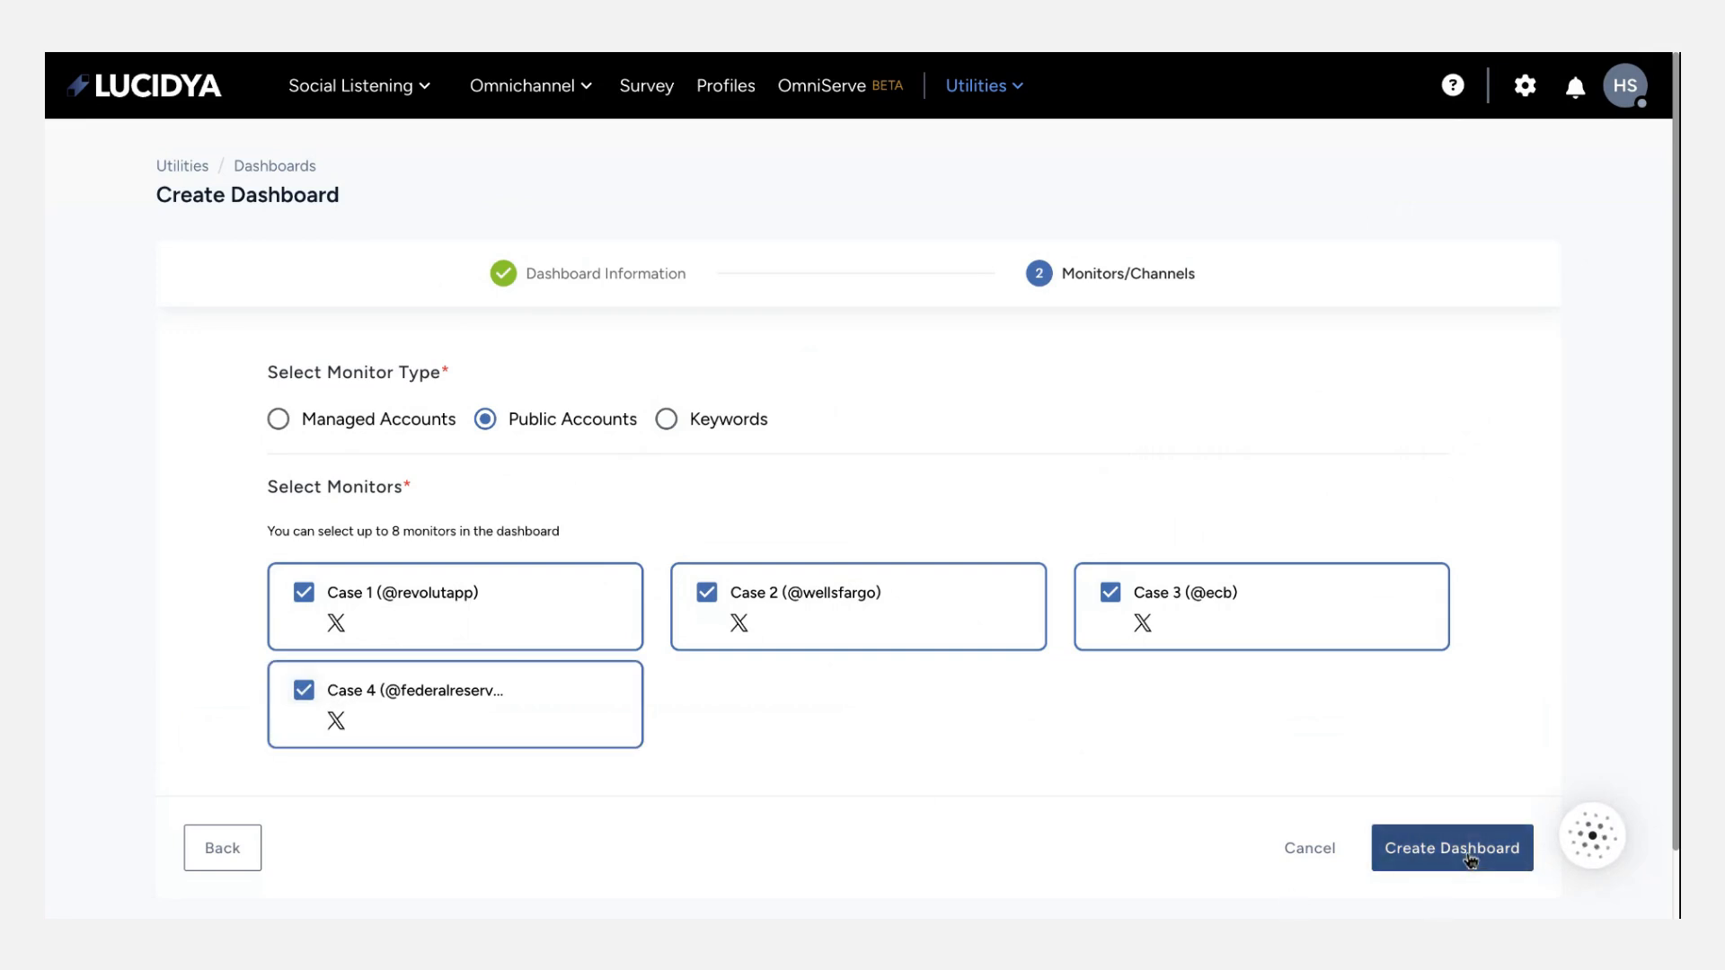
Open the Masterclass Session 1 Part 2 aggregate dashboard and examine the Followers Growth widget in its account overview
left_click(697, 420)
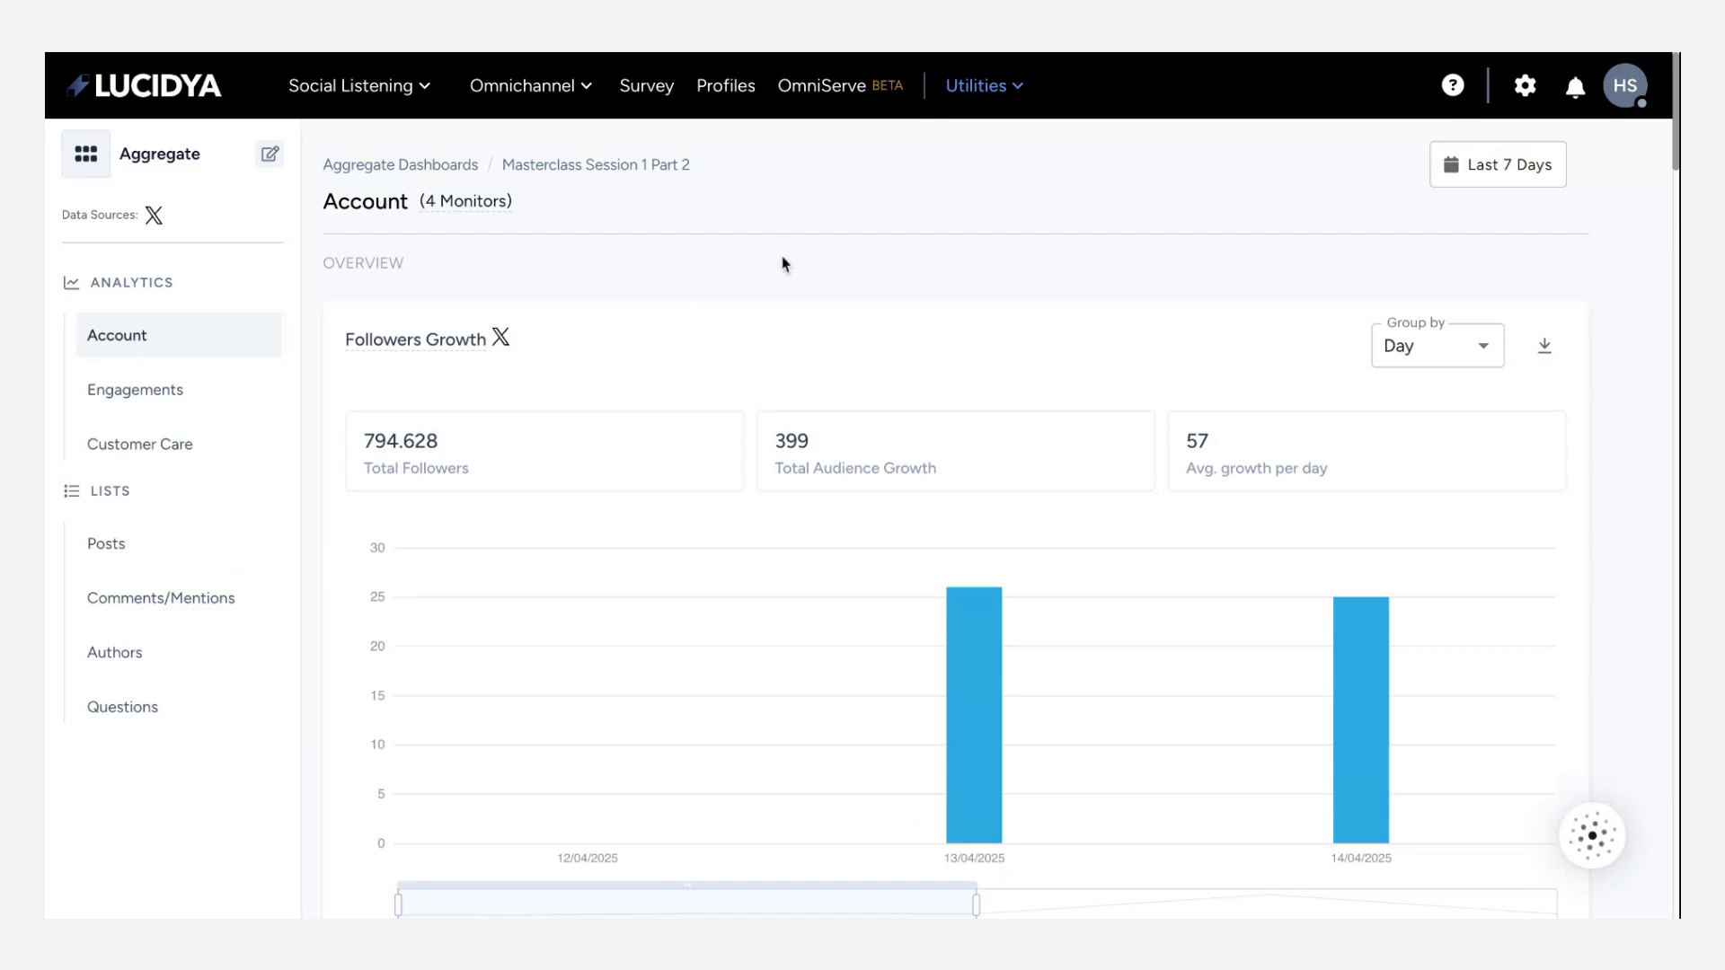
scroll(789, 304, "down", 3)
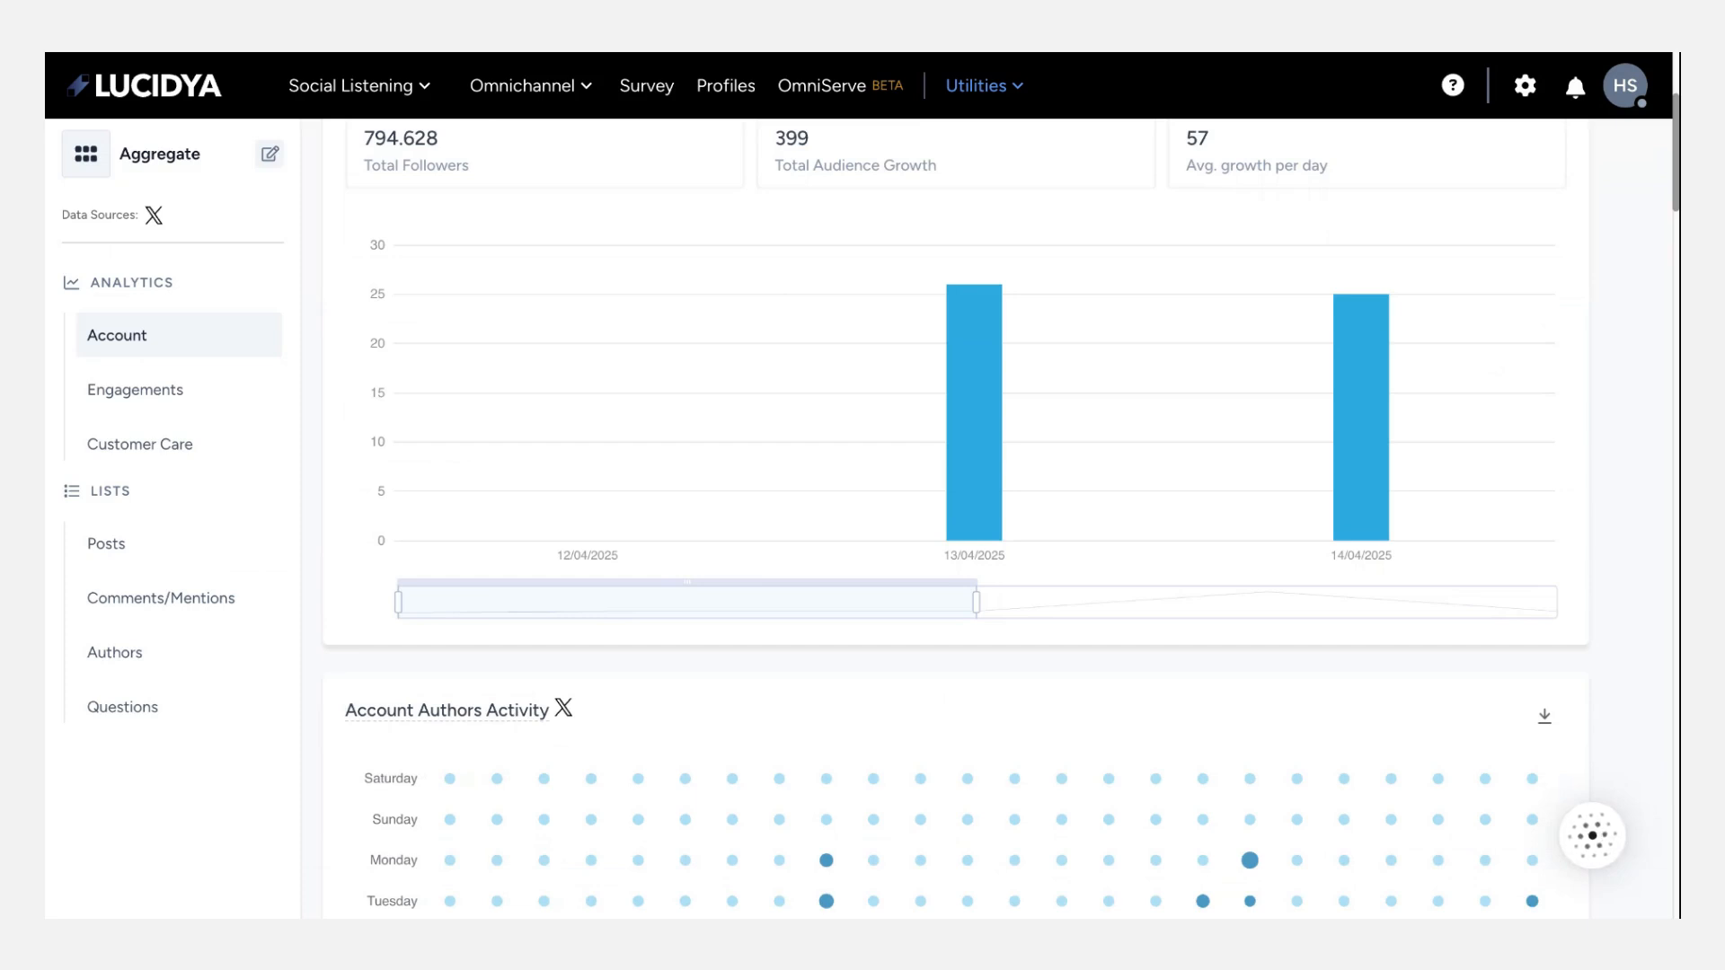
scroll(766, 386, "down", 1)
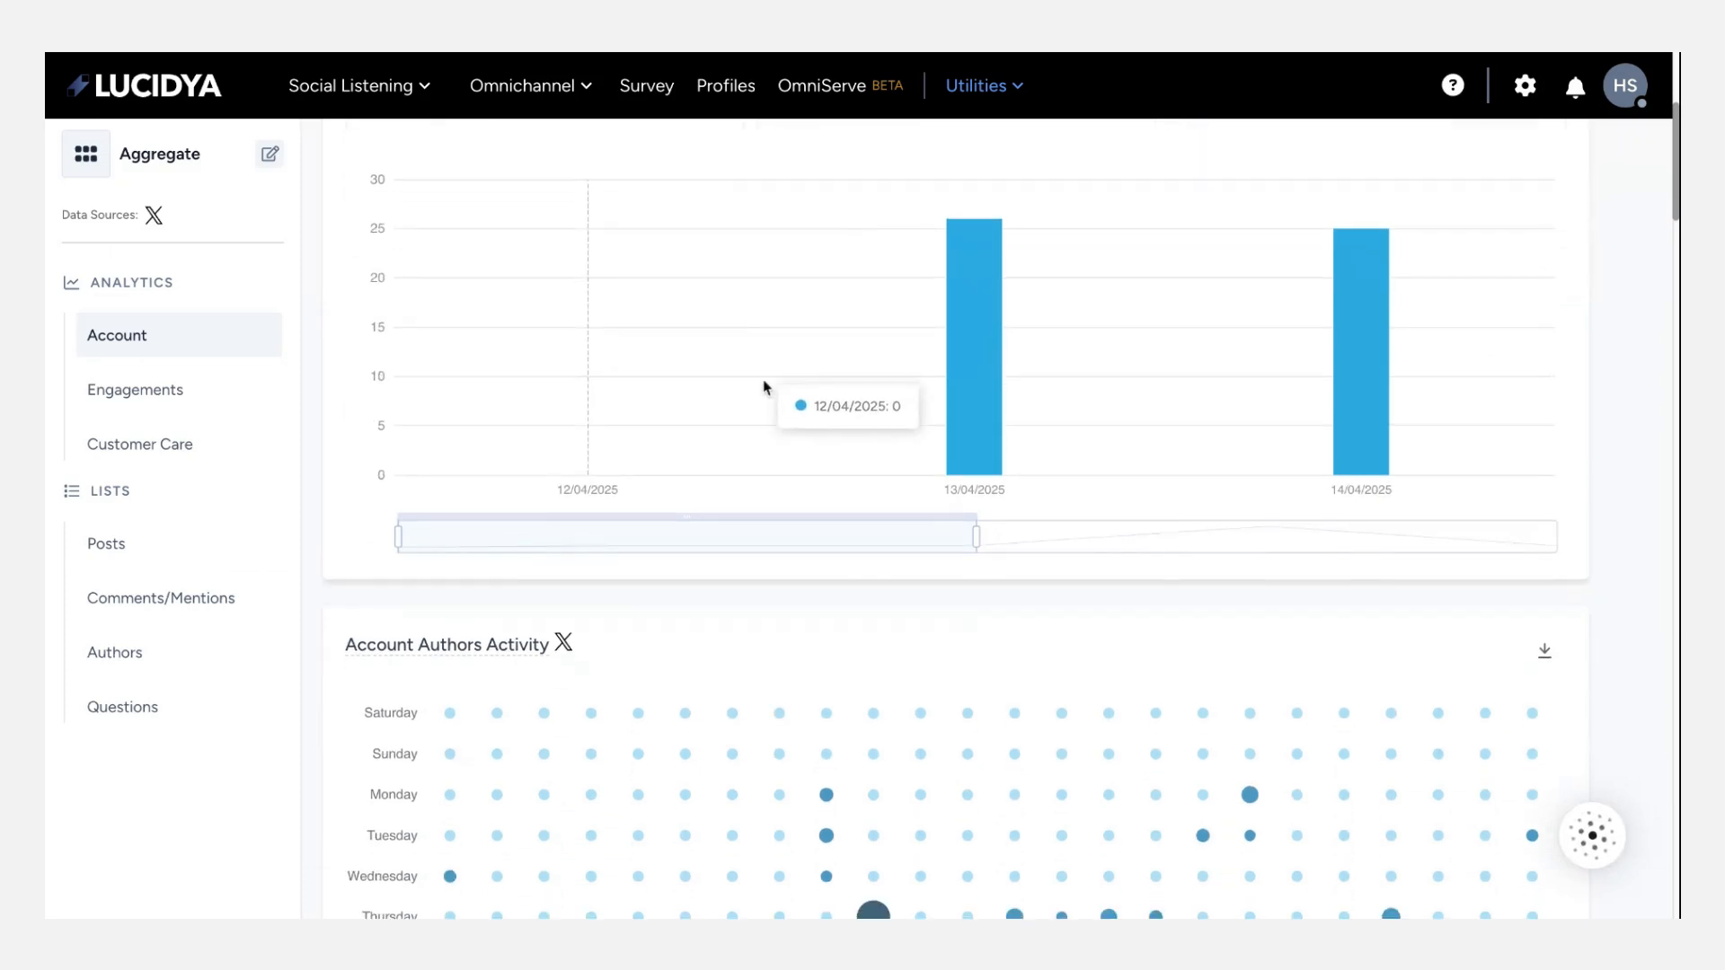
scroll(767, 396, "up", 1)
scroll(764, 395, "up", 3)
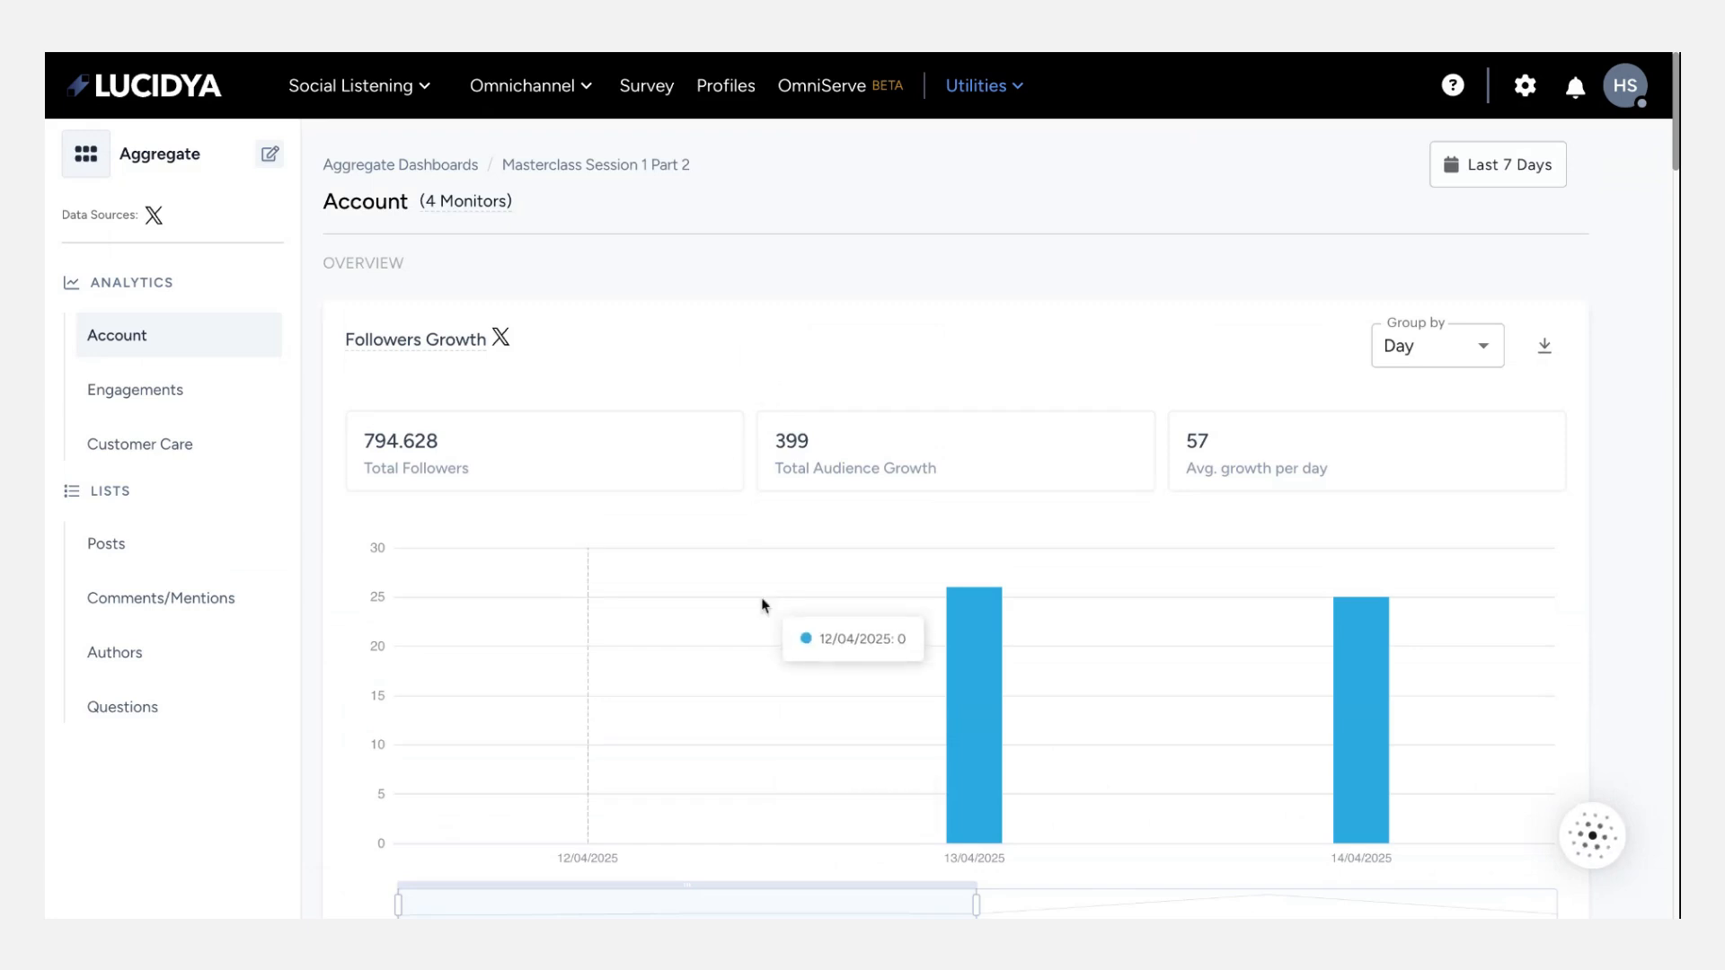
Examine the Account Authors Activity widget and the available date range presets without changing the range
scroll(757, 539, "down", 8)
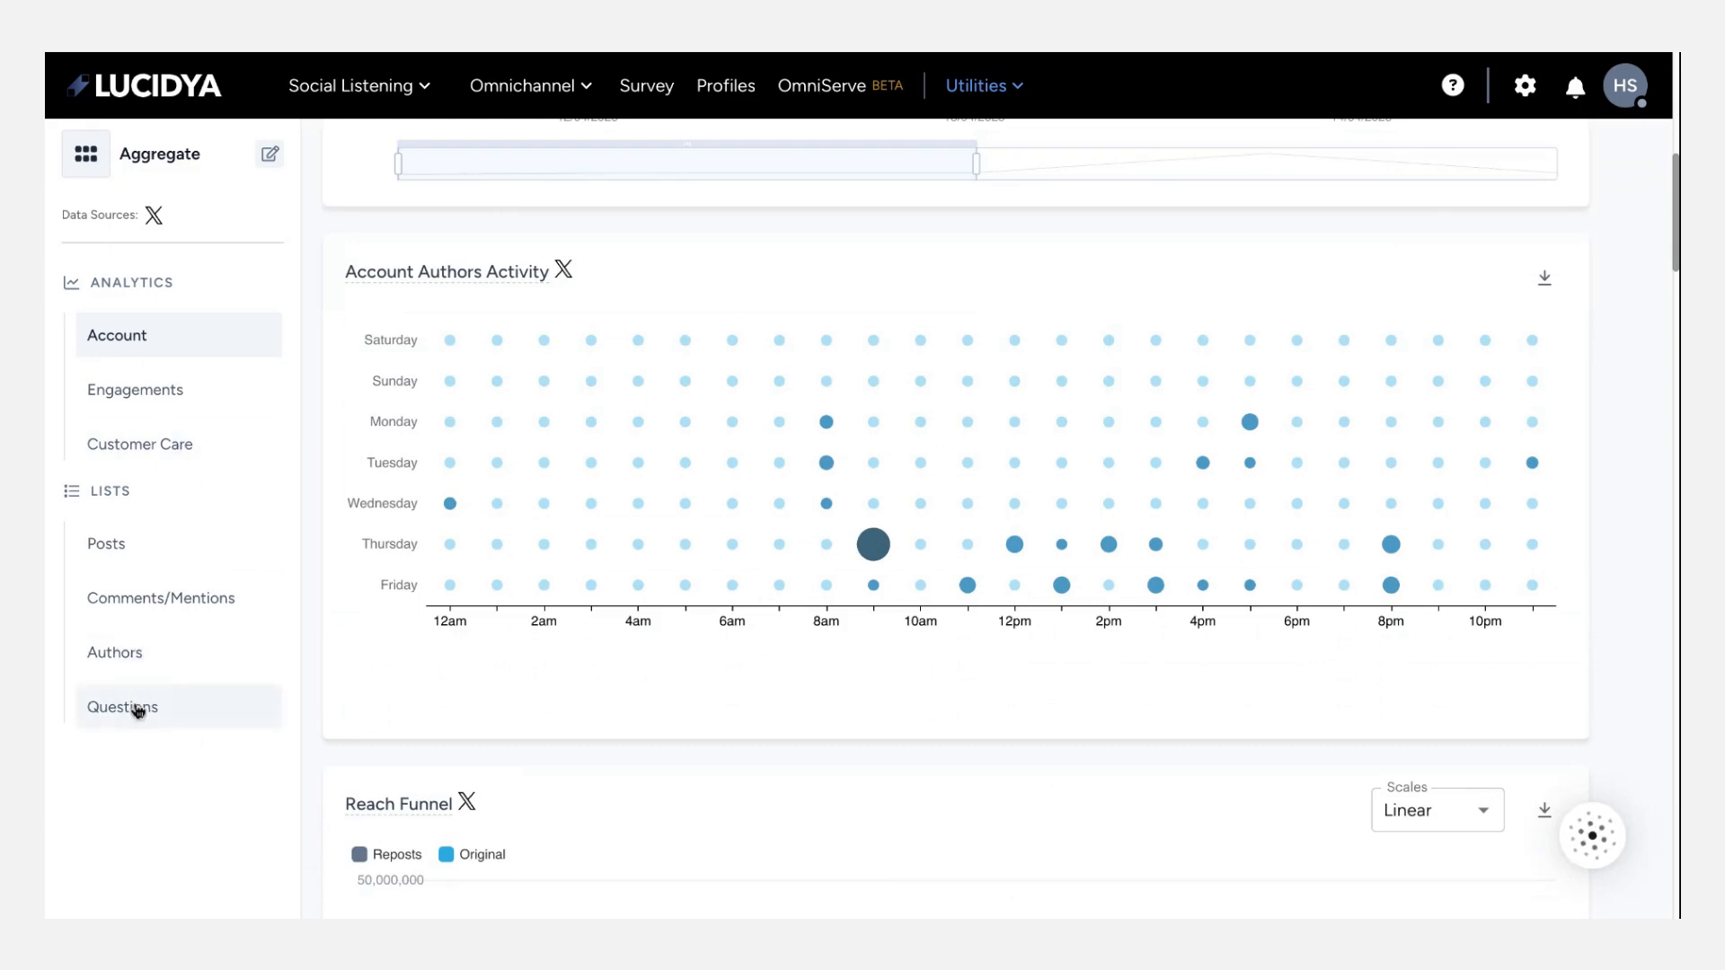
scroll(551, 654, "up", 5)
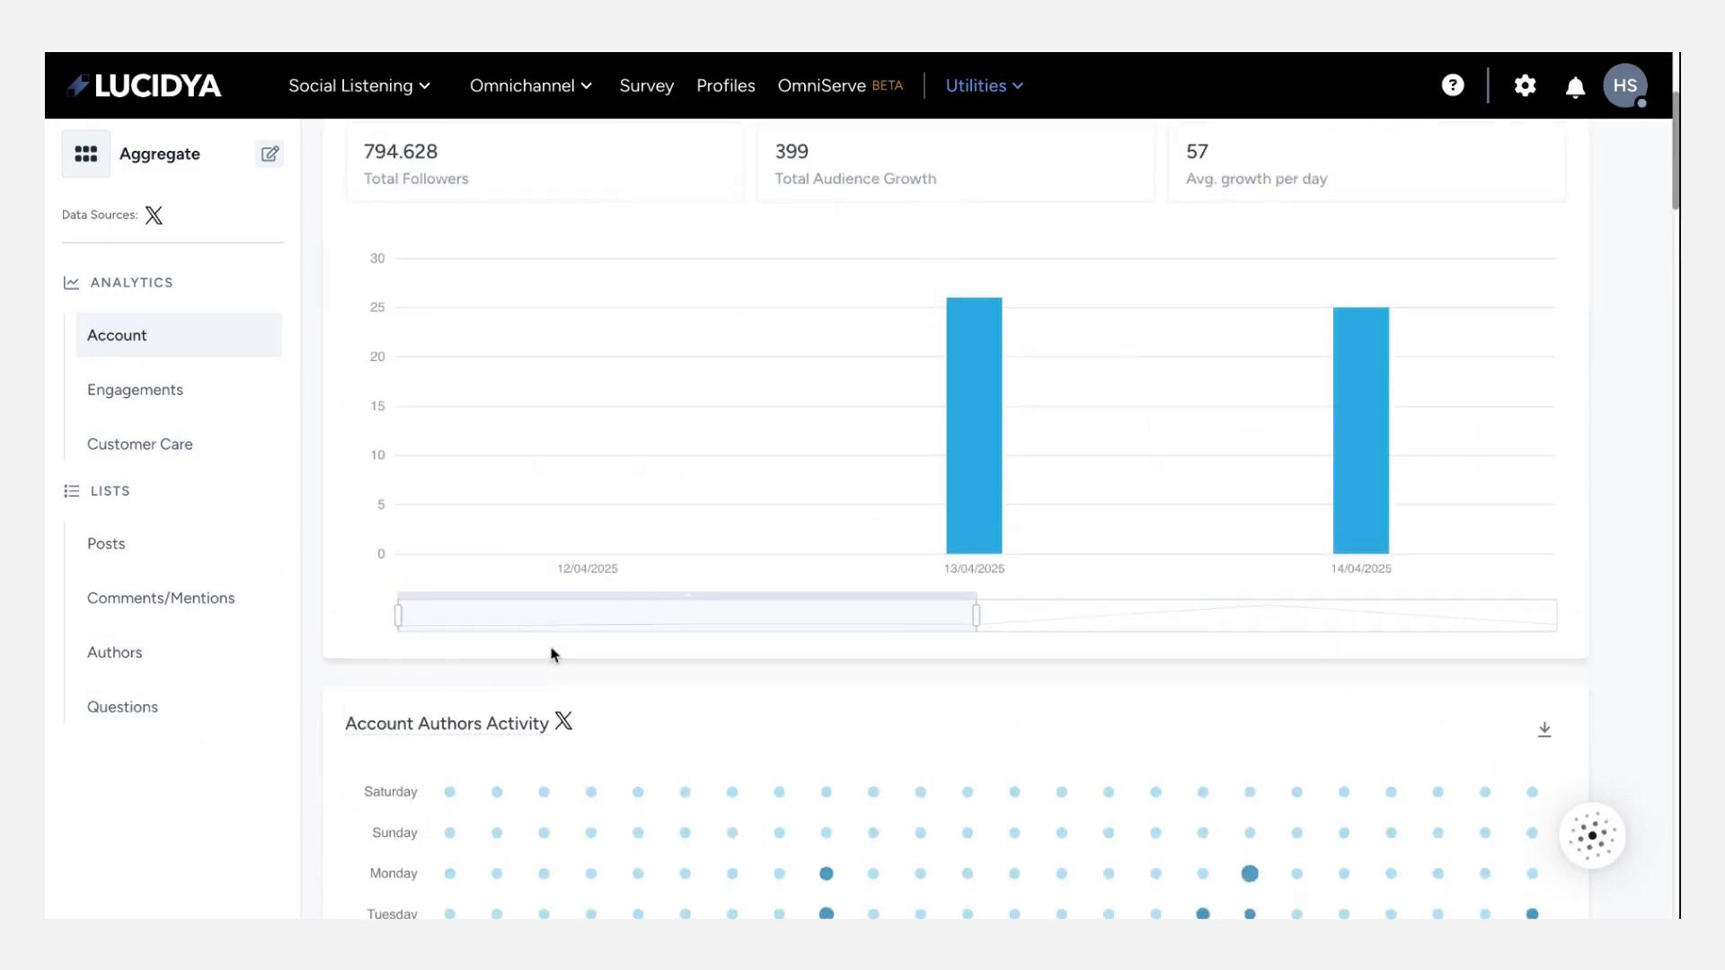
scroll(550, 654, "up", 3)
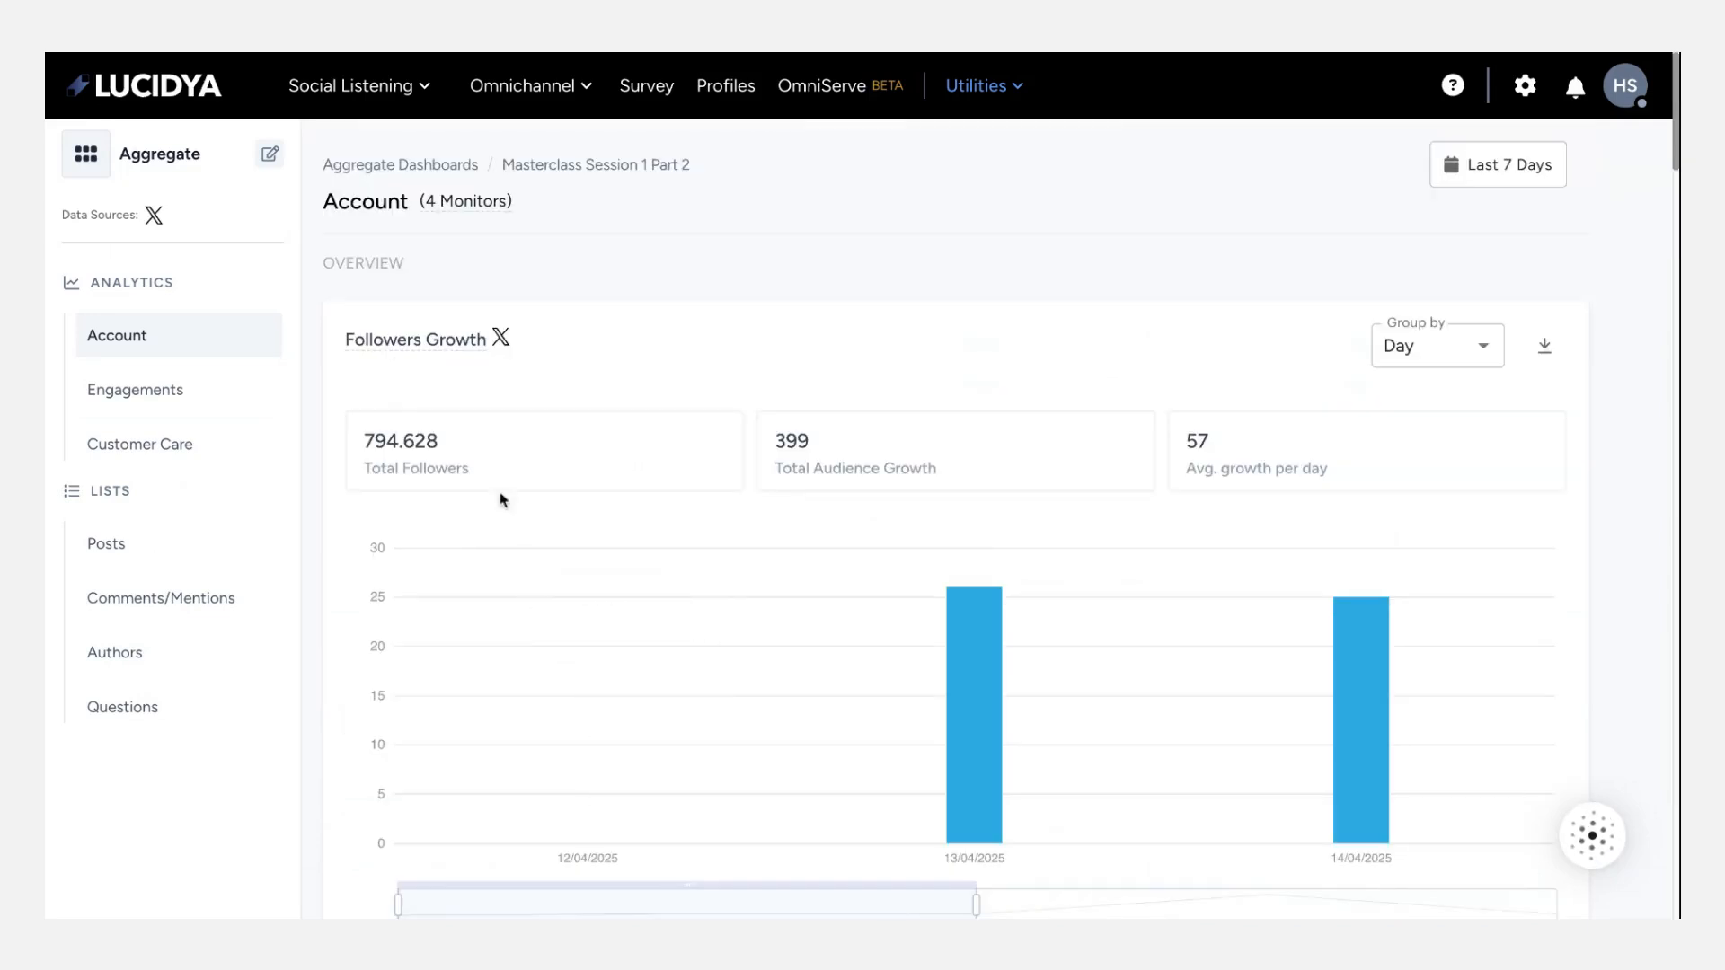
left_click(1529, 167)
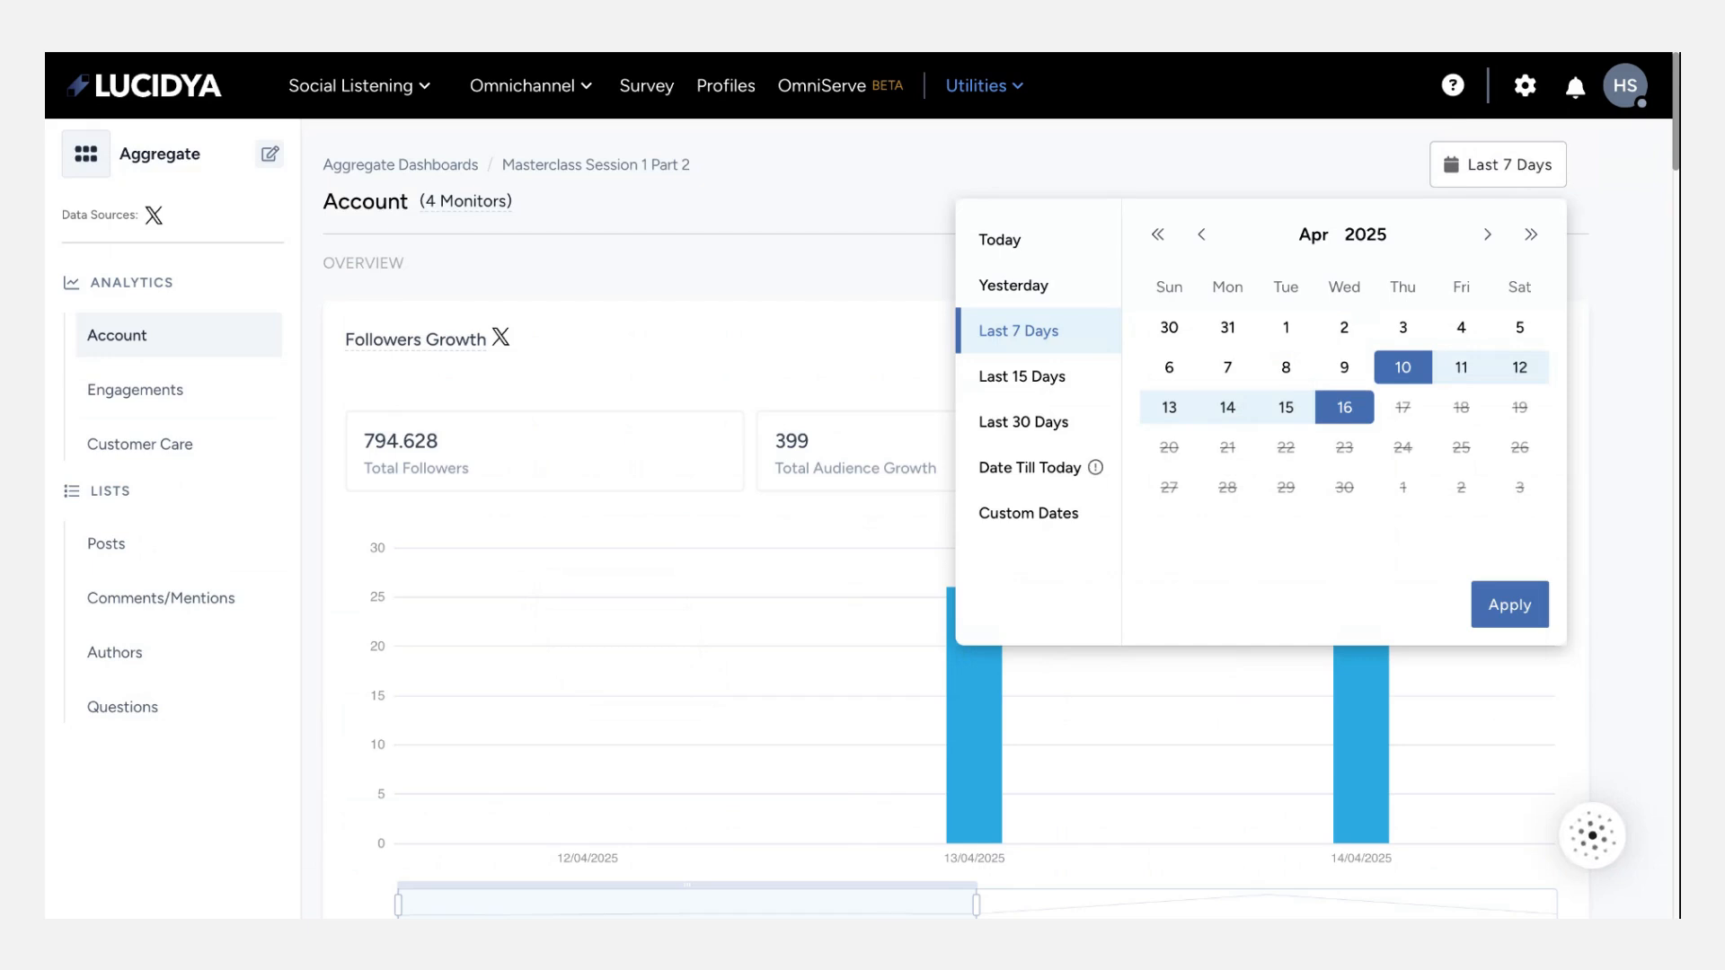
left_click(596, 350)
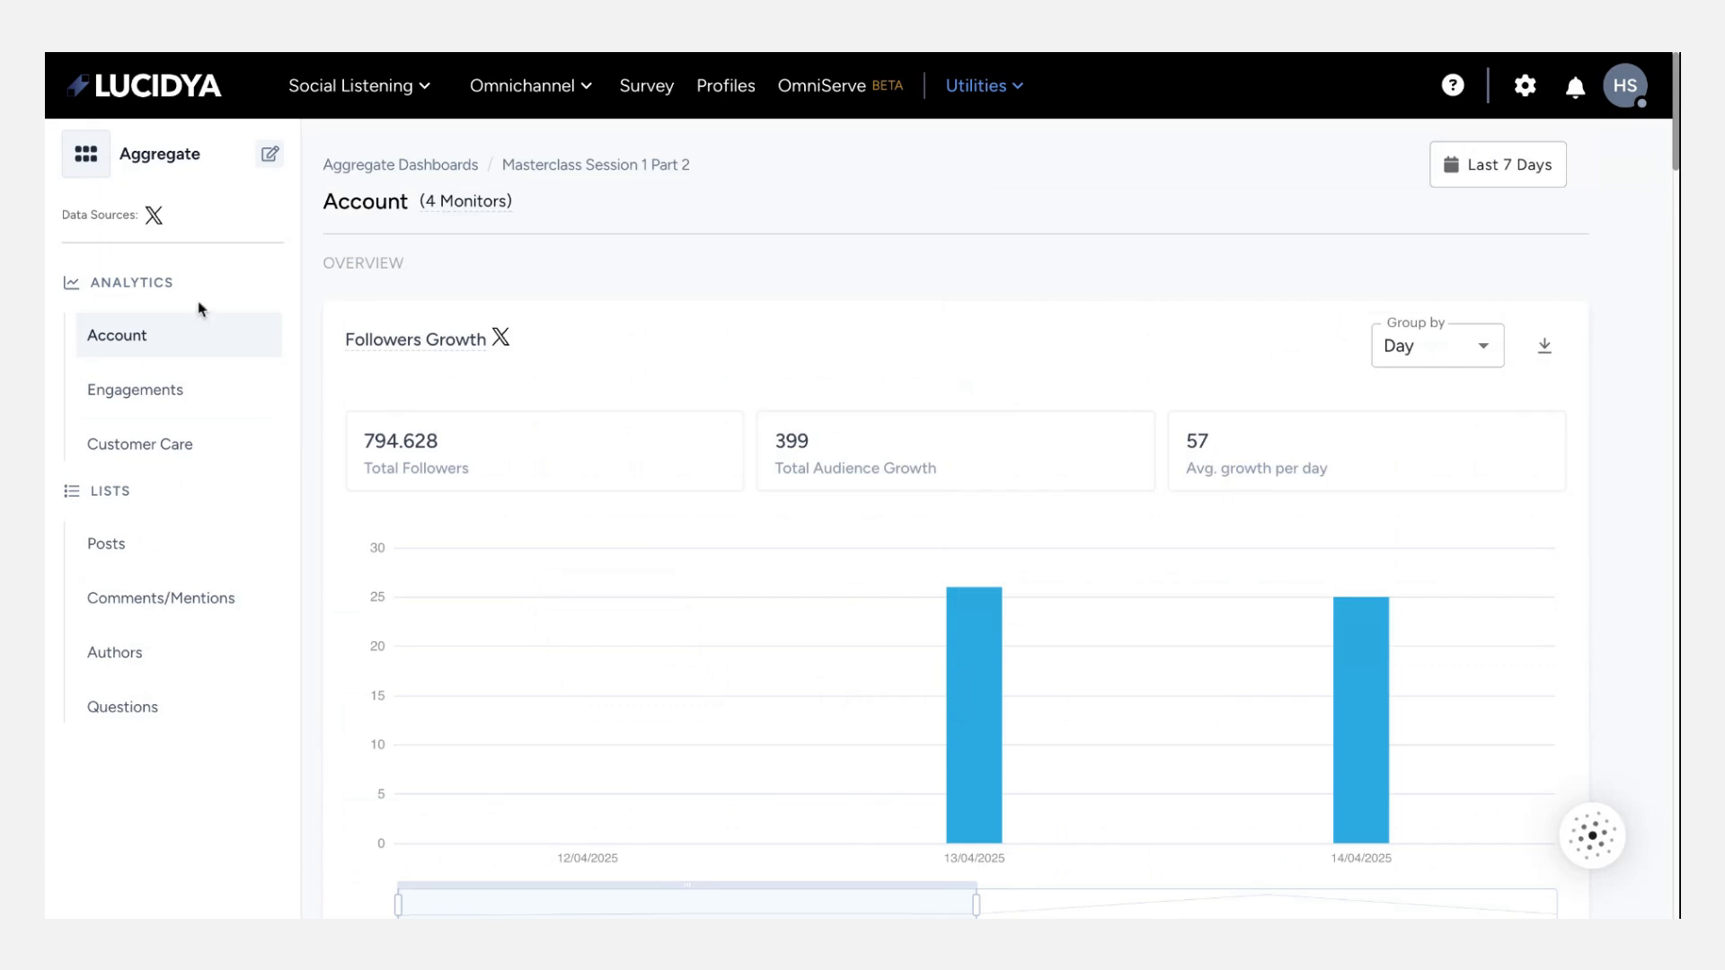